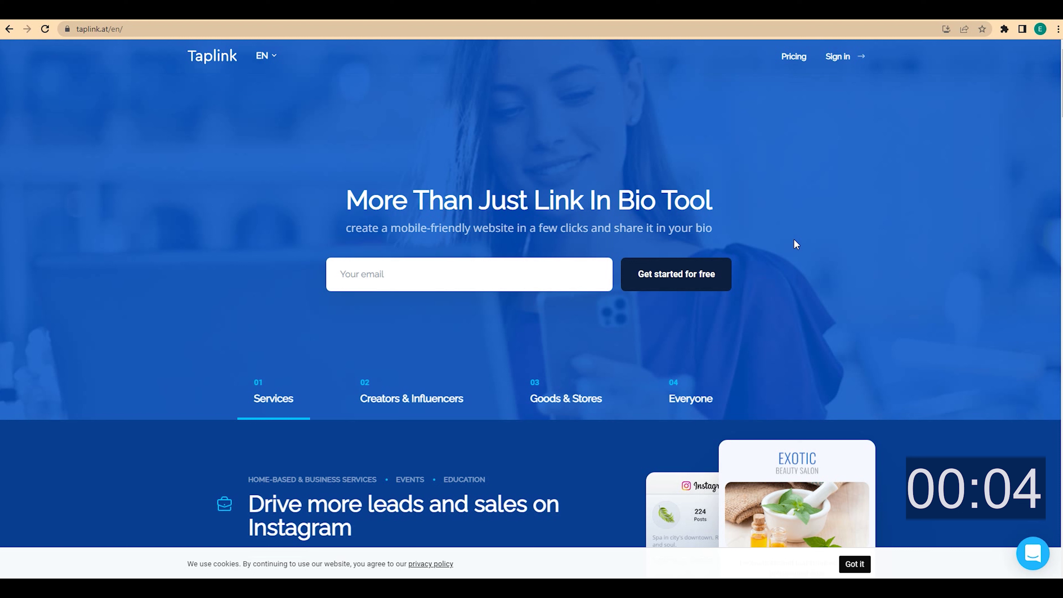
- Sign in to Taplink, dismissing the Google sign-in prompt
left_click(838, 59)
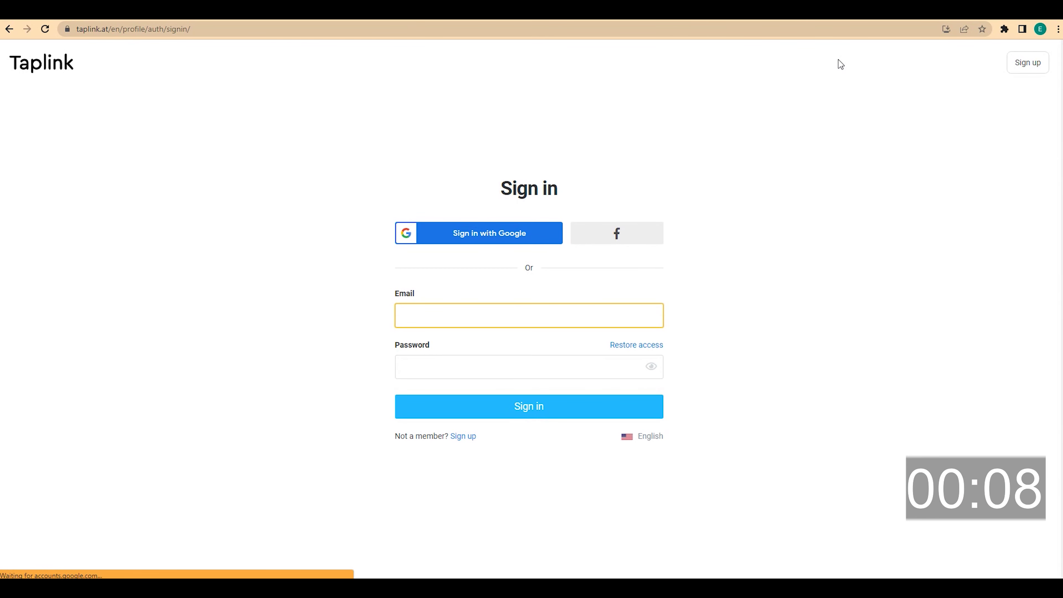
left_click(1030, 68)
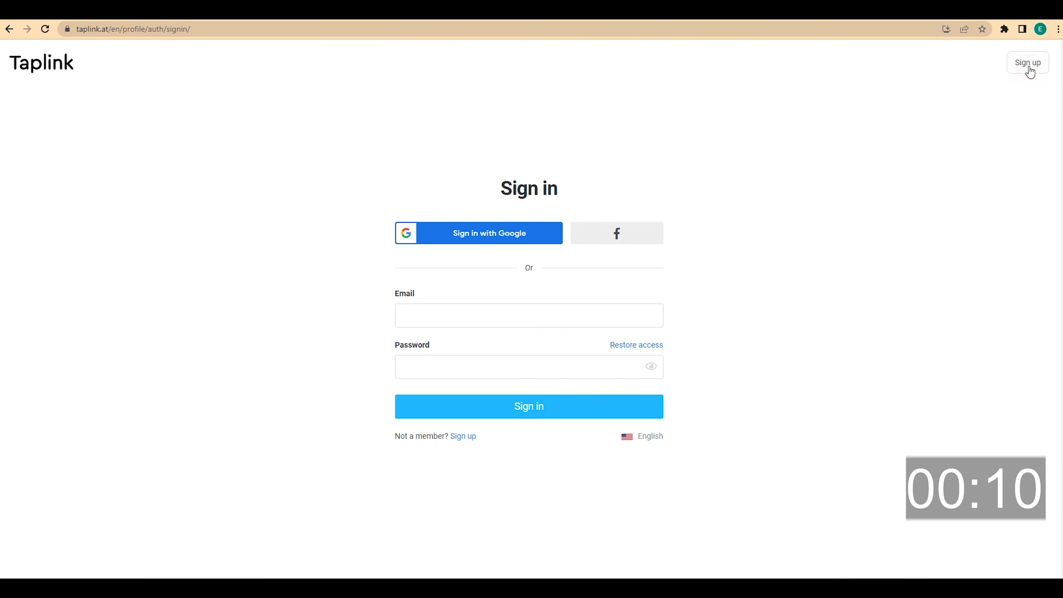
left_click(1027, 66)
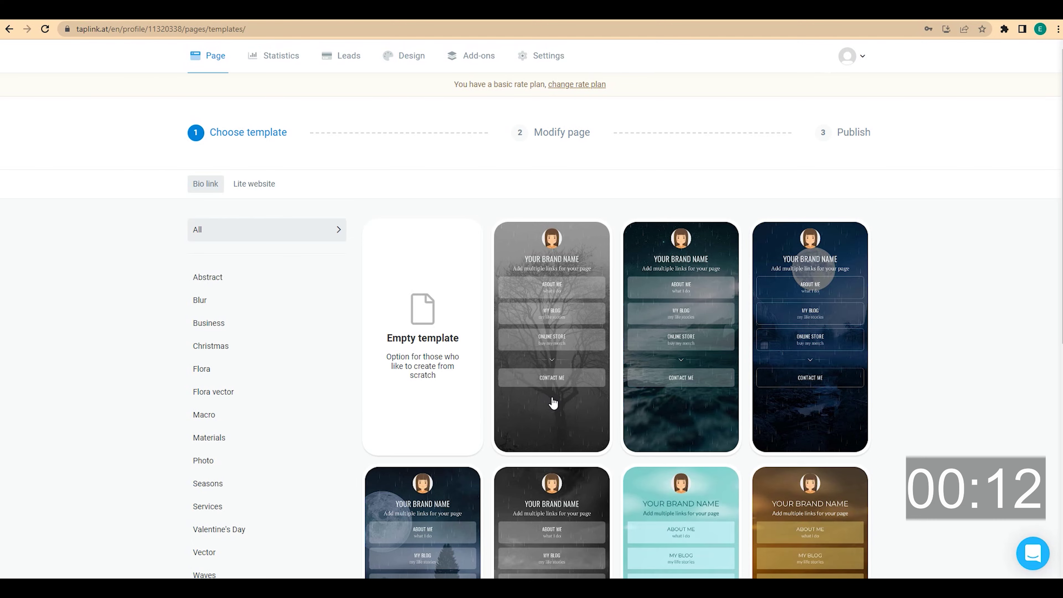
- Browse the Bio link and Lite website template galleries, then start from the Empty template
scroll(552, 403, "down", 5)
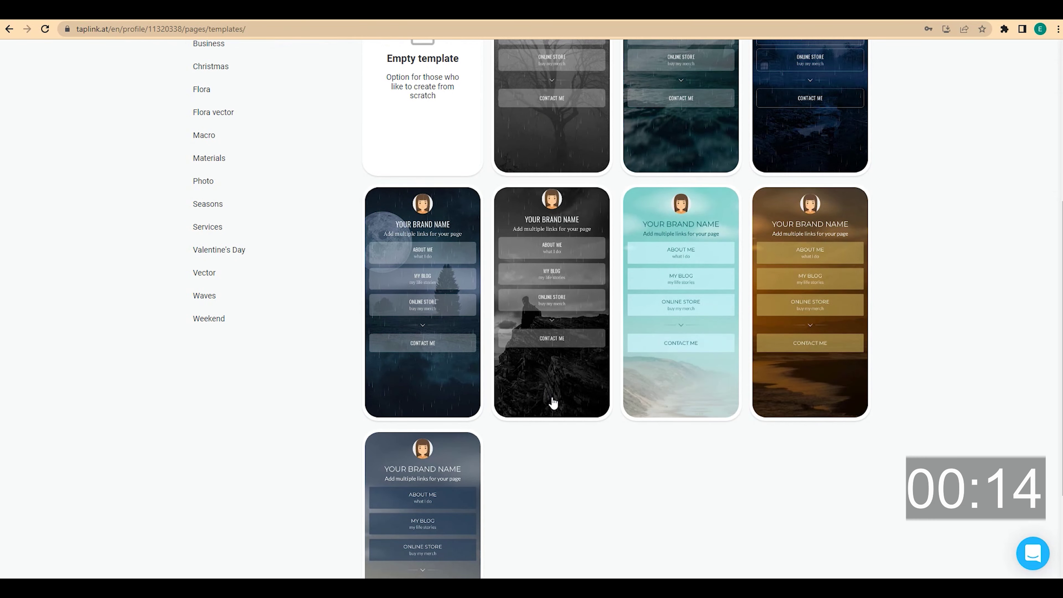
scroll(553, 402, "down", 3)
scroll(553, 402, "down", 3)
scroll(553, 402, "up", 3)
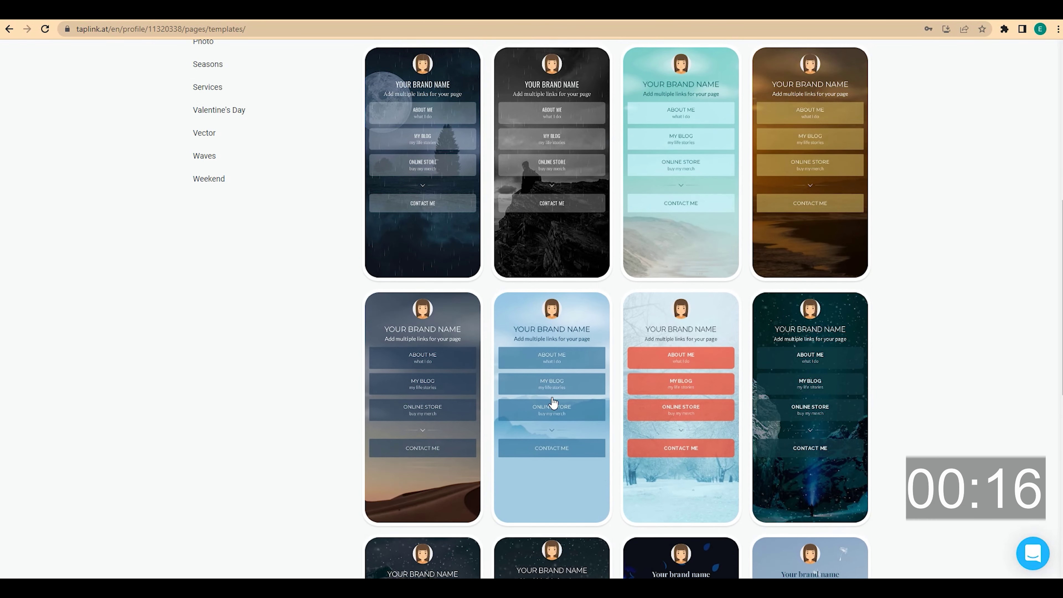
scroll(553, 403, "up", 8)
left_click(259, 185)
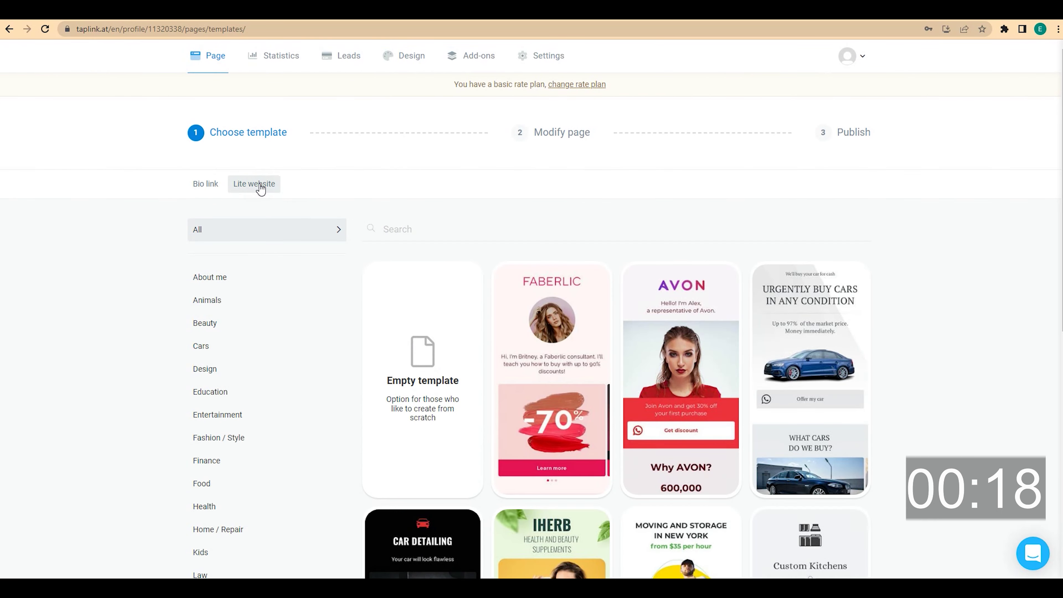
scroll(918, 325, "down", 7)
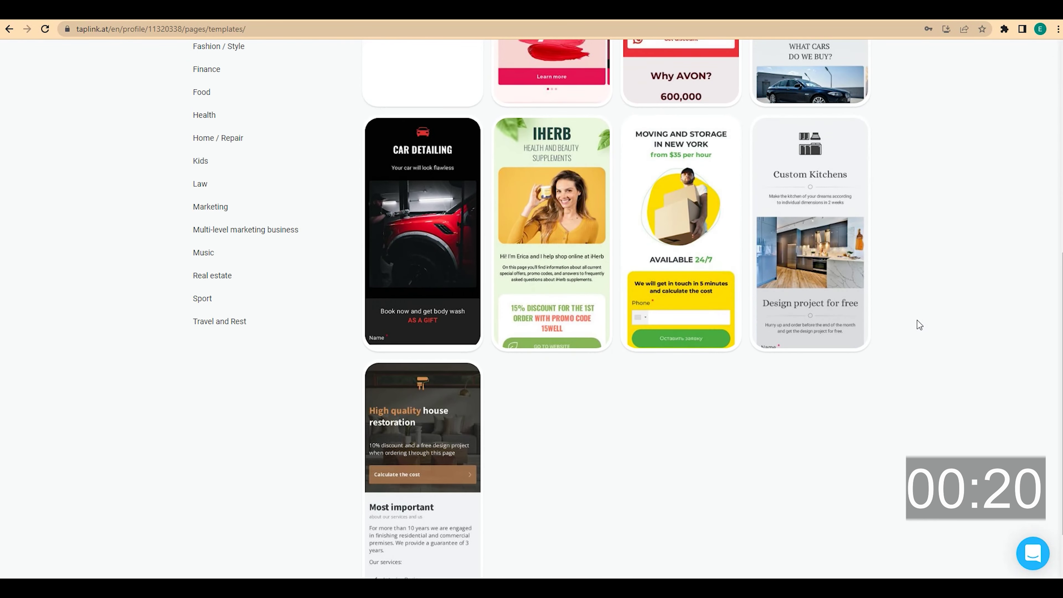
scroll(918, 325, "down", 9)
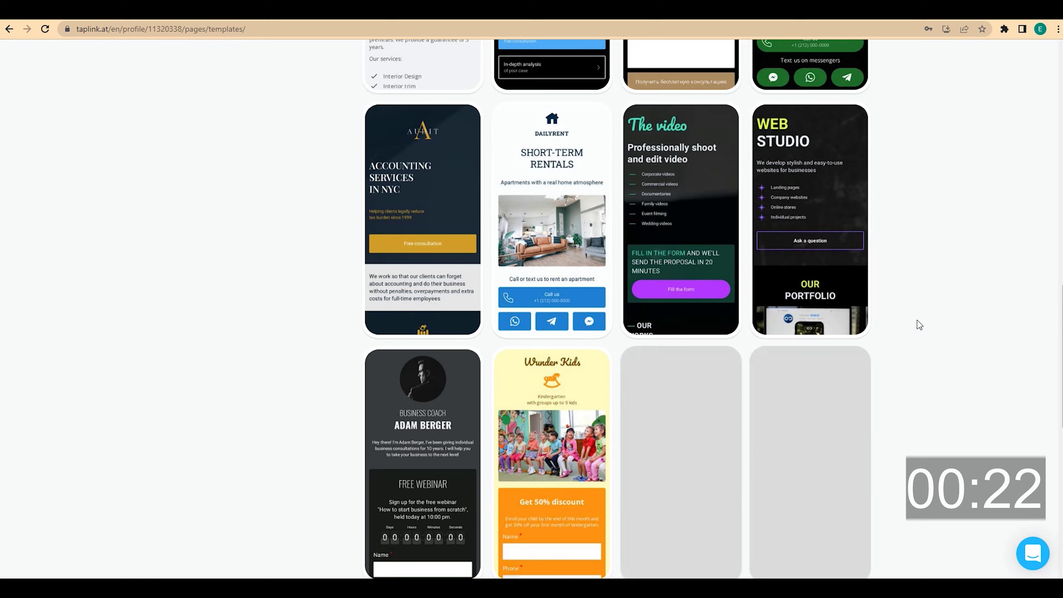
scroll(918, 325, "down", 8)
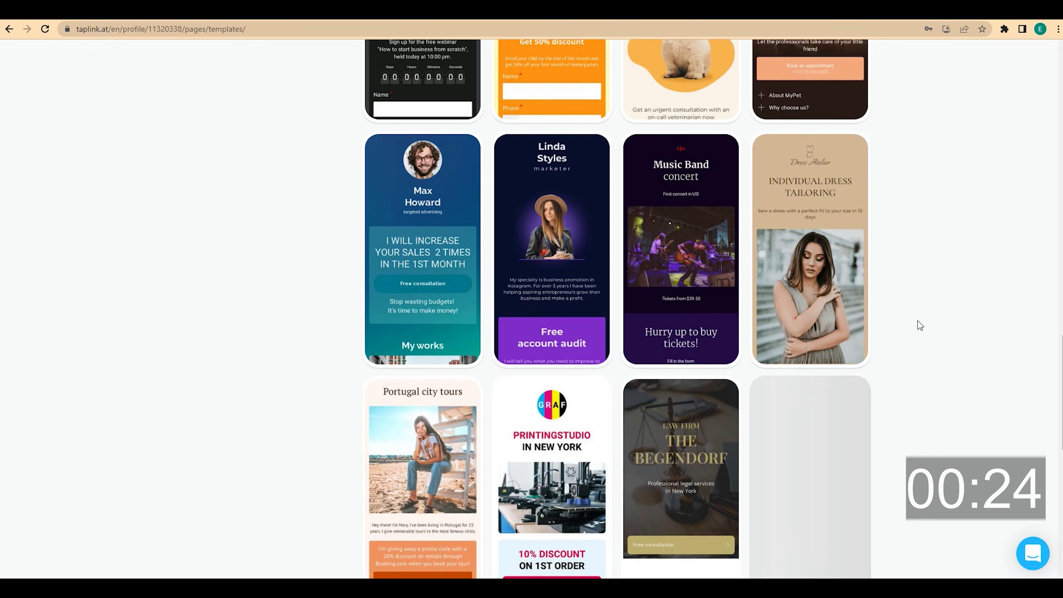
scroll(918, 325, "down", 2)
scroll(919, 325, "up", 16)
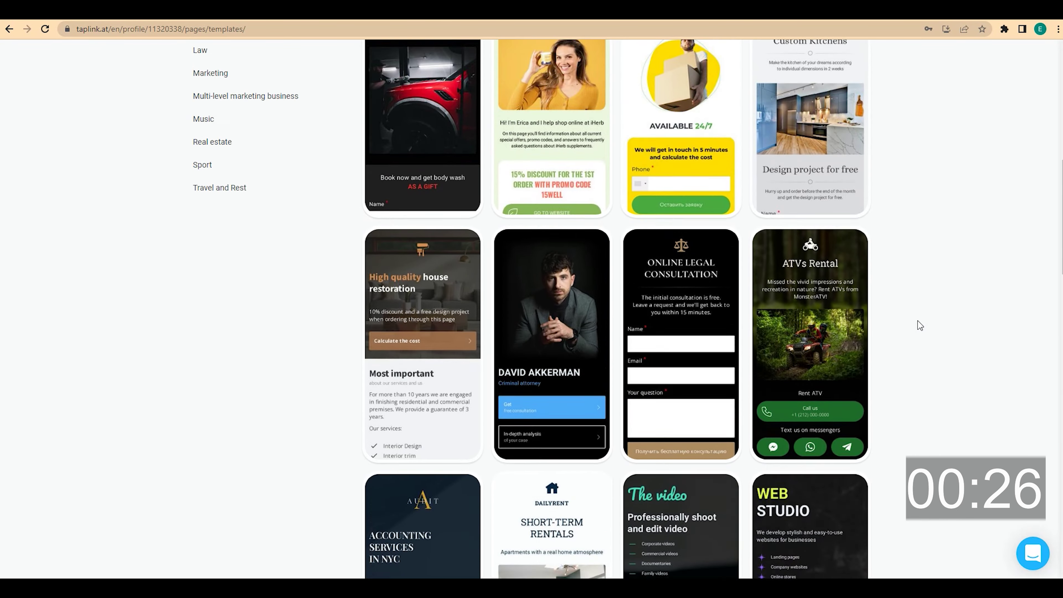
scroll(917, 326, "up", 10)
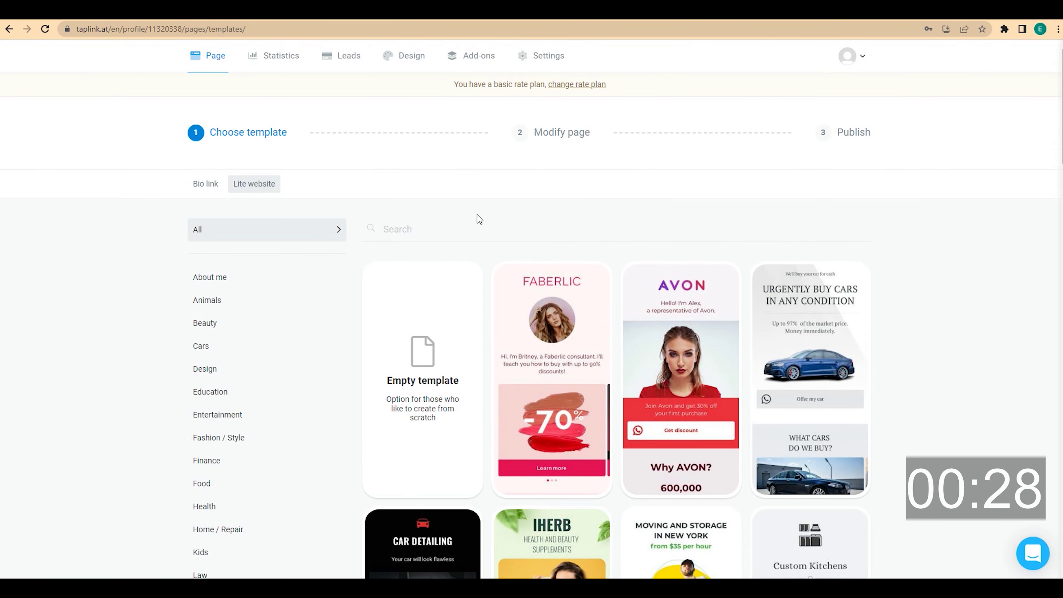
left_click(207, 184)
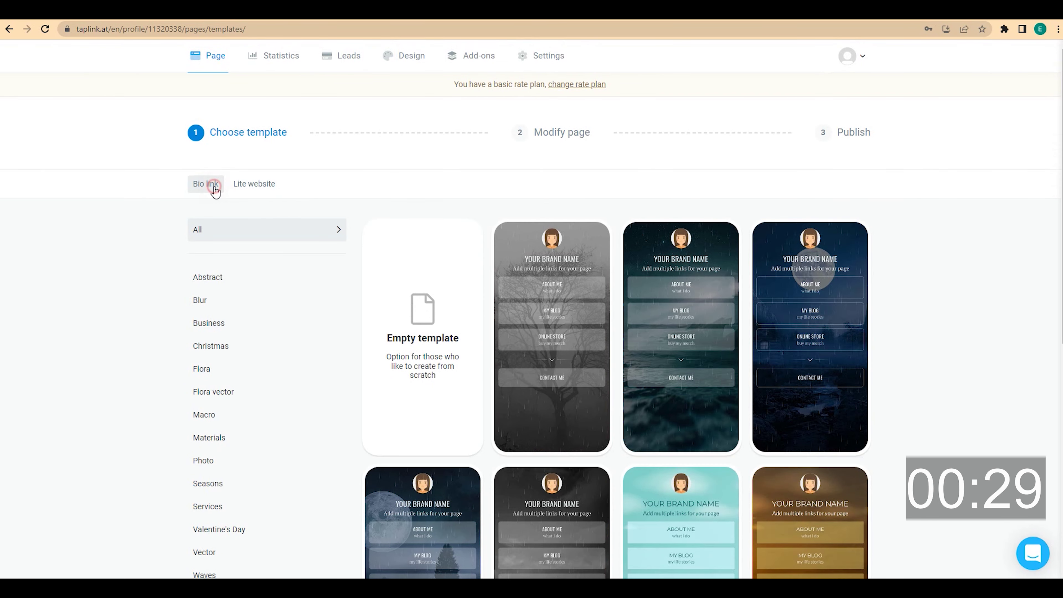
left_click(411, 326)
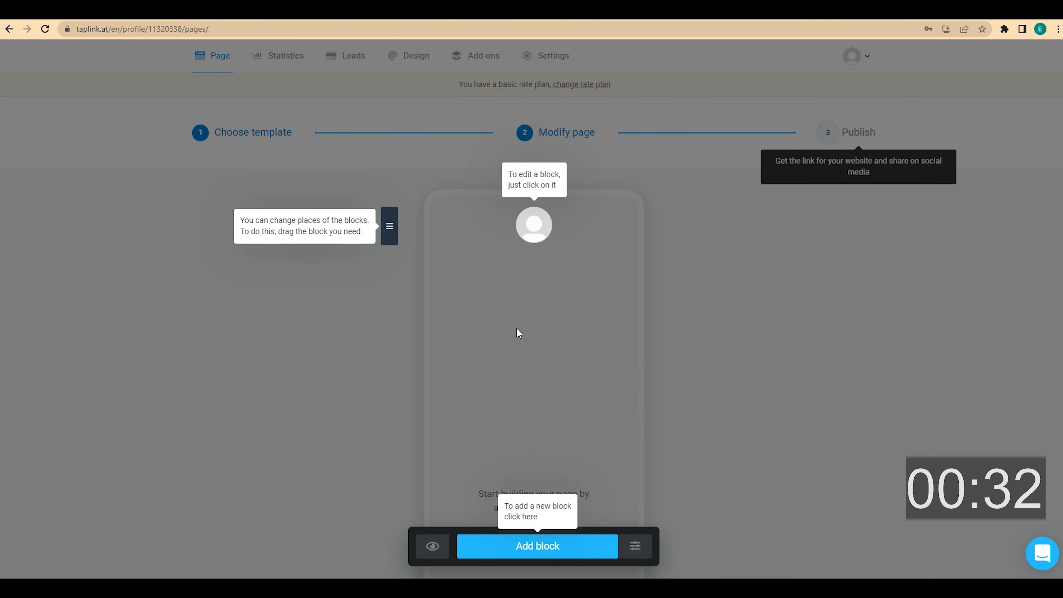
- Dismiss the editor tips and delete the placeholder avatar block
left_click(546, 333)
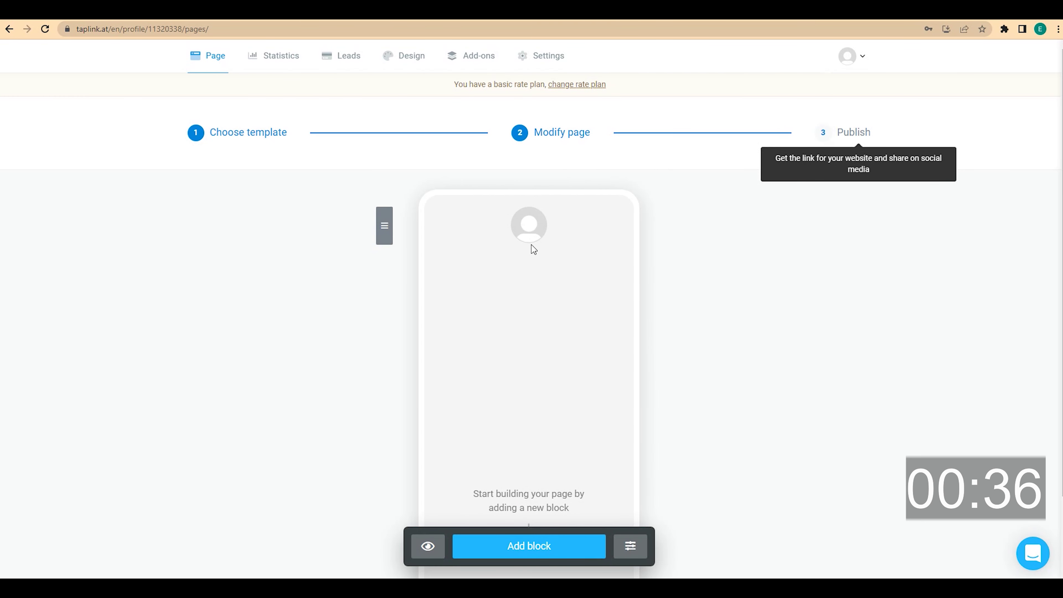
left_click(529, 237)
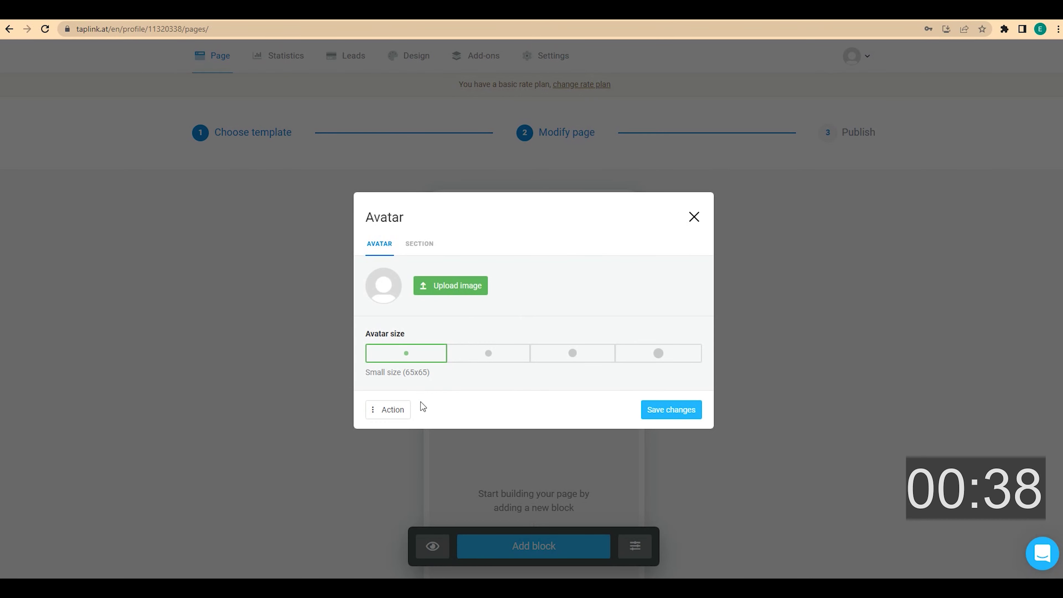
left_click(400, 409)
left_click(420, 385)
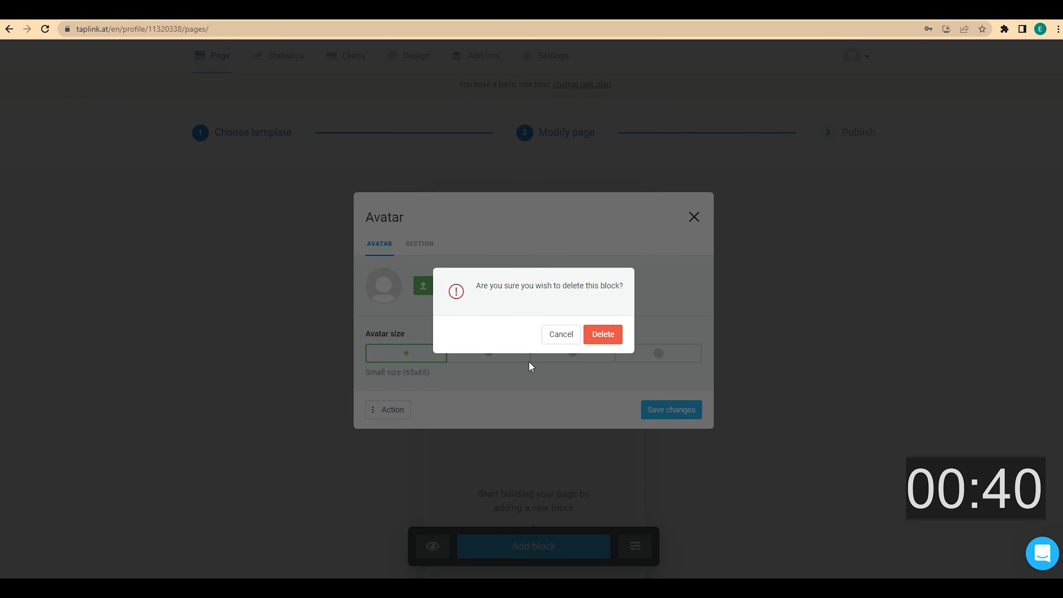
left_click(598, 334)
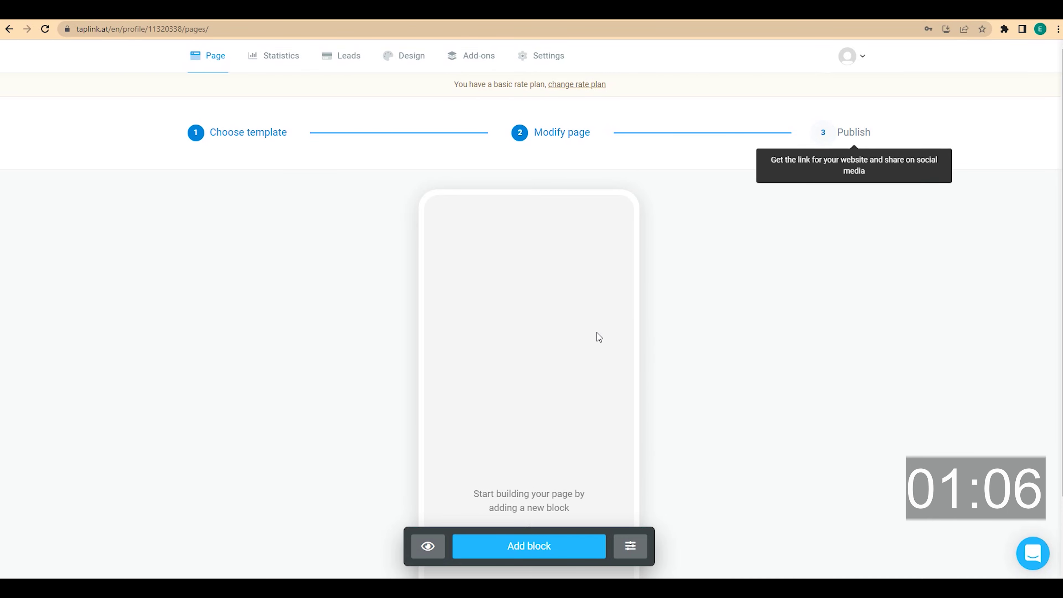
- Add the dentist's name as a centred Medium headline text block
left_click(546, 548)
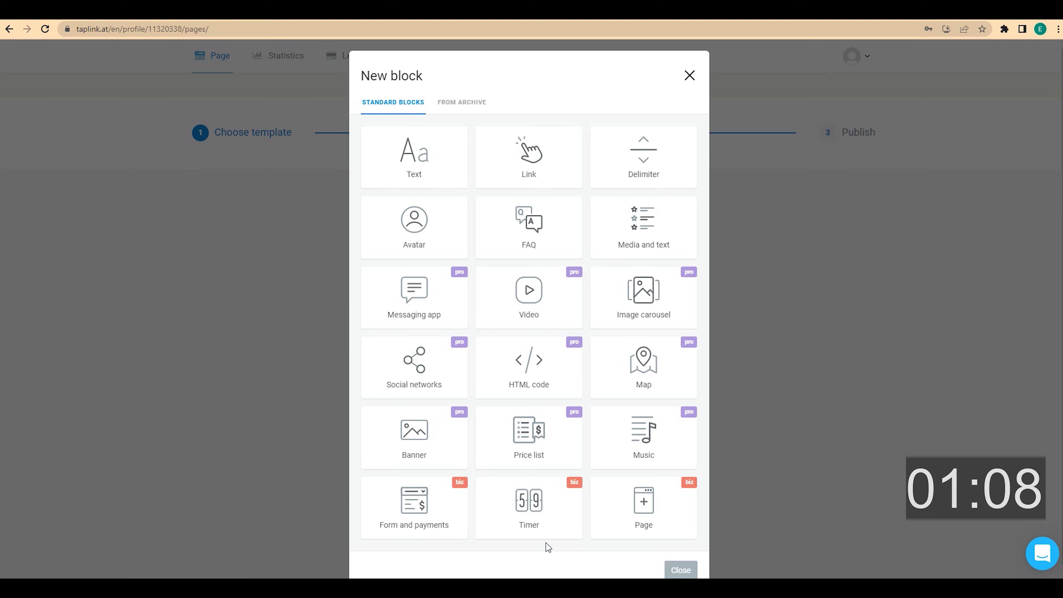
left_click(452, 177)
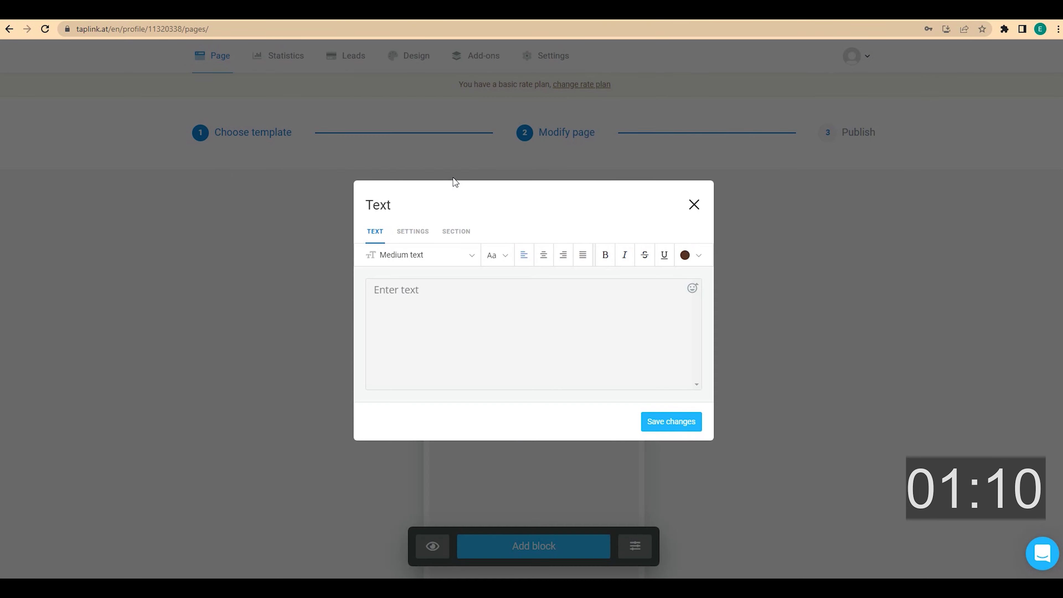
left_click(429, 291)
left_click(543, 256)
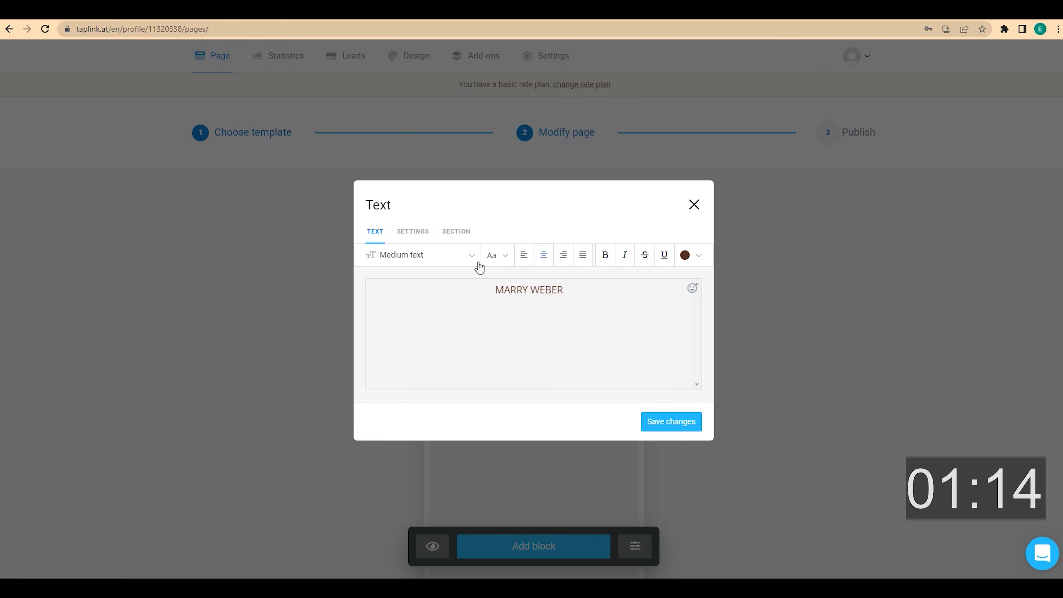
left_click(472, 256)
left_click(436, 387)
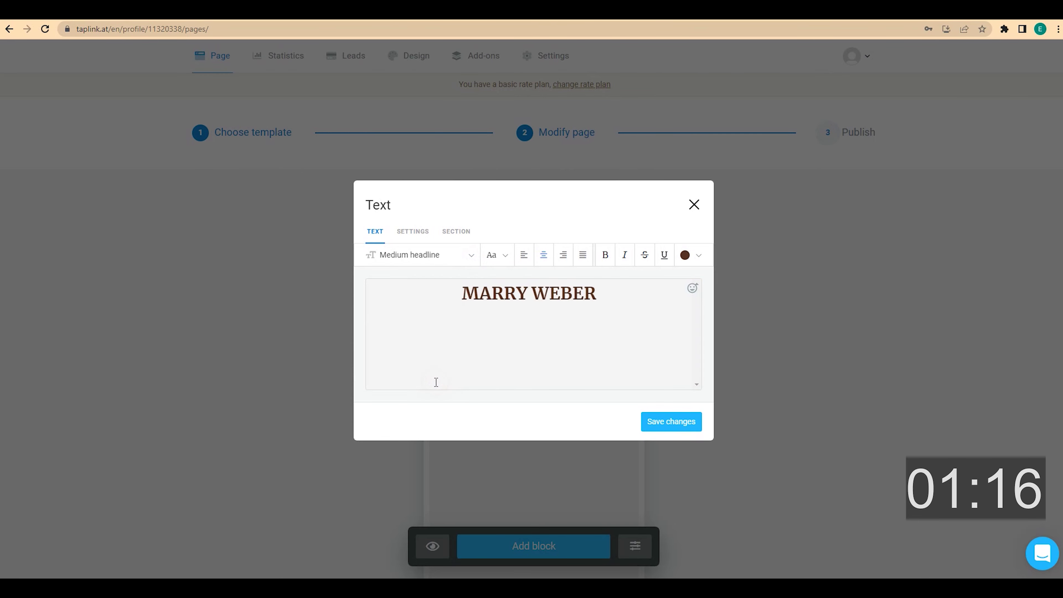
left_click(671, 421)
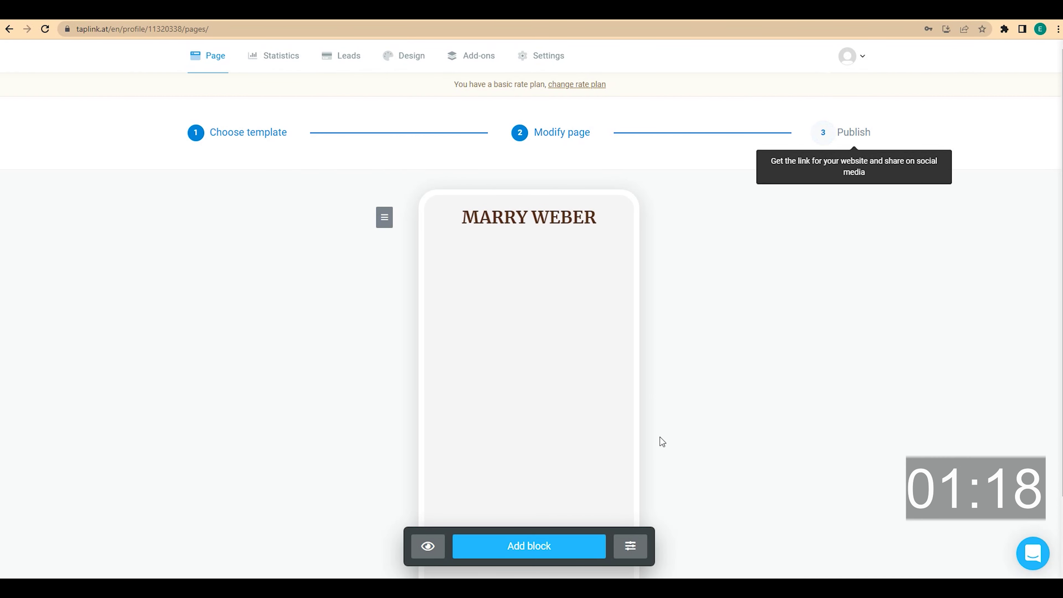
- Add a centred text block reading 'Dentist. Founder and head of the dental studio.'
left_click(552, 545)
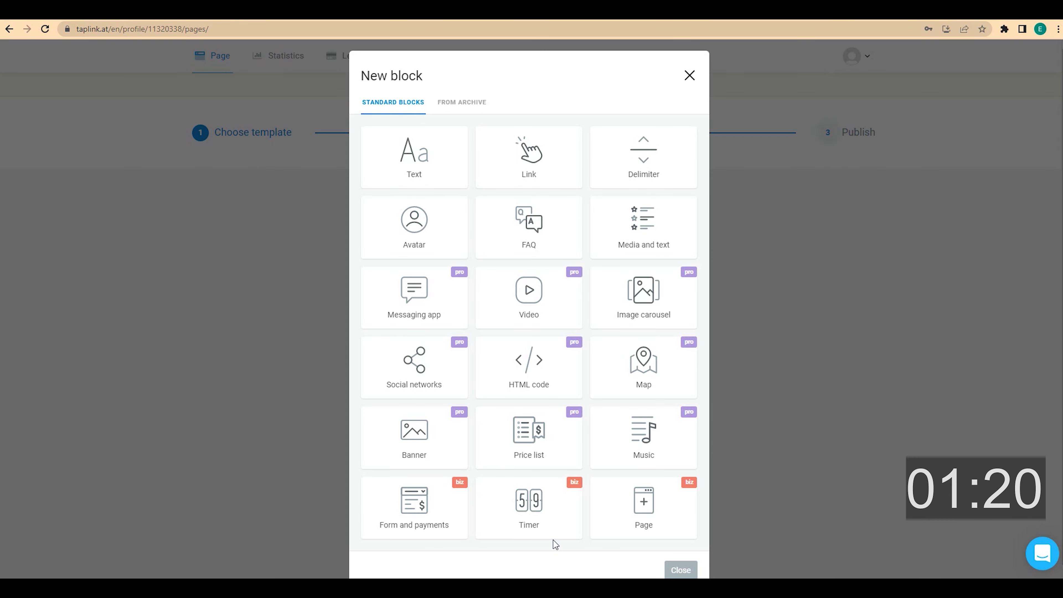
left_click(441, 169)
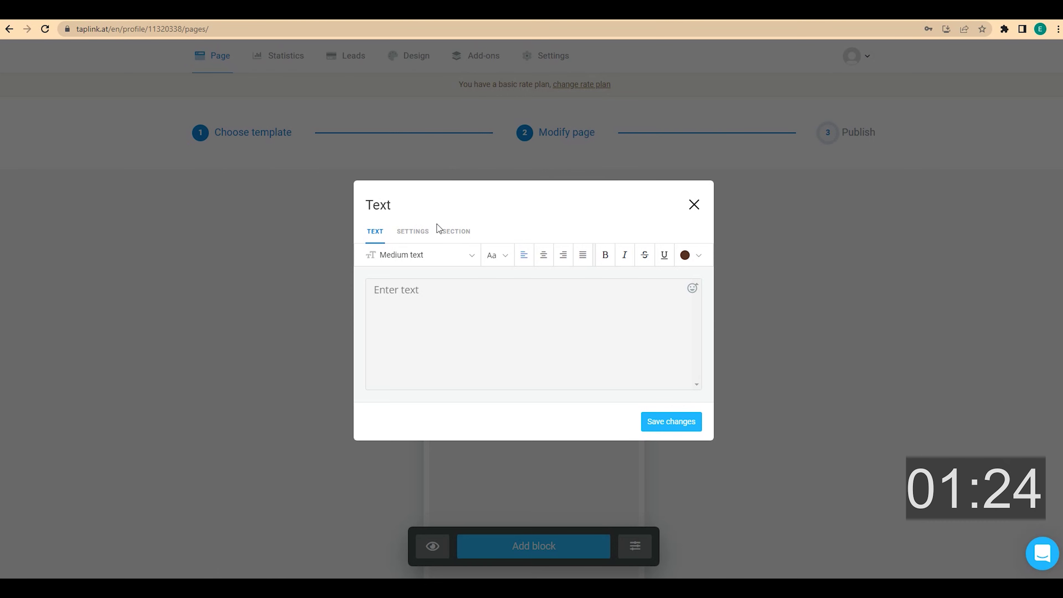
left_click(422, 297)
type("Dentist.  Founder and head of the dental studio.")
left_click(425, 300)
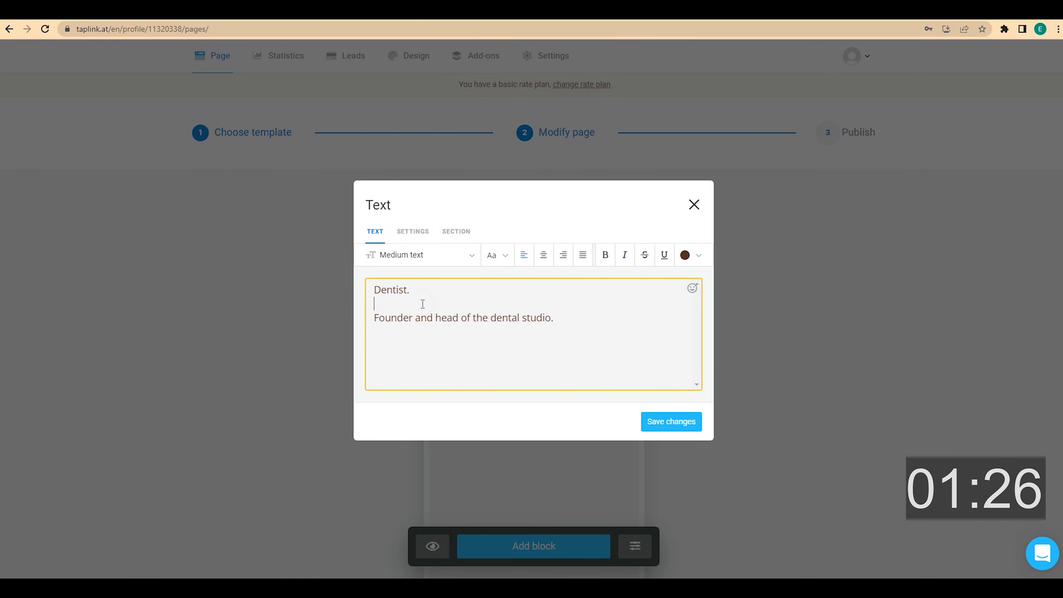
key("BackSpace")
left_click(544, 255)
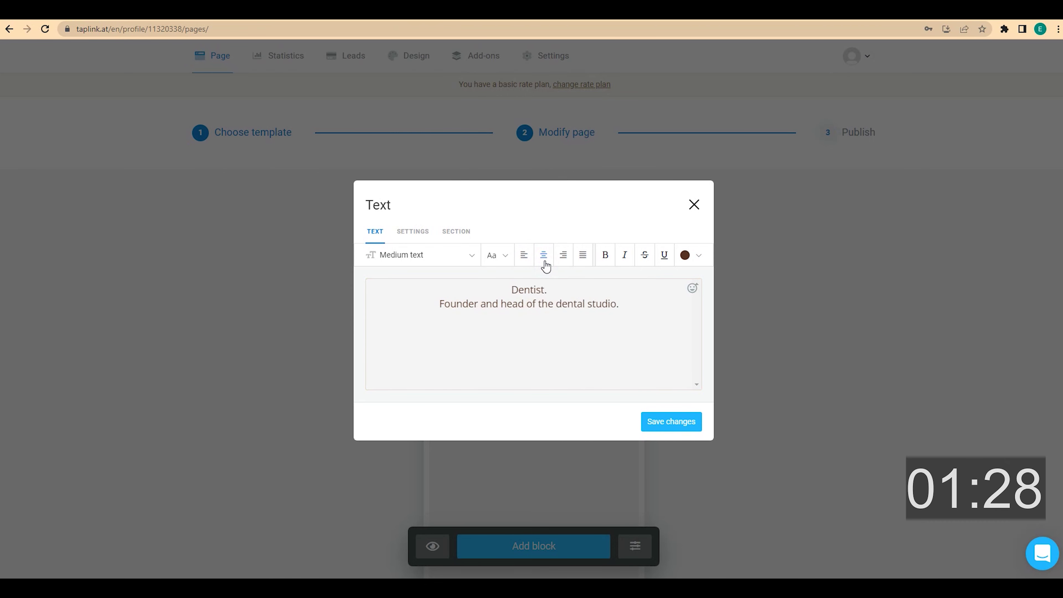
left_click(665, 424)
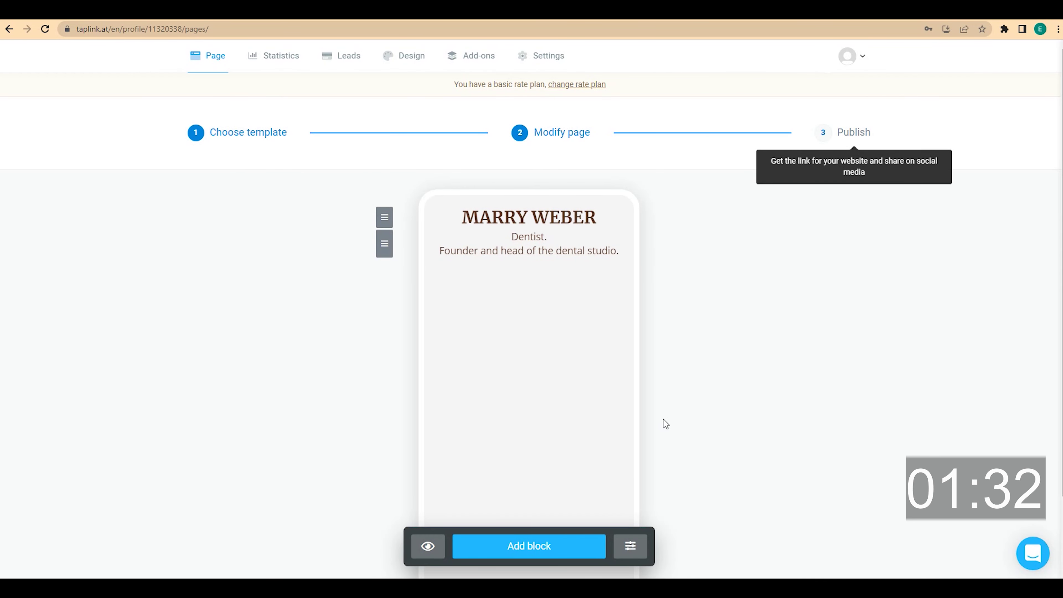
- Attempt a banner block and start the Business plan's 7-day free trial
left_click(553, 544)
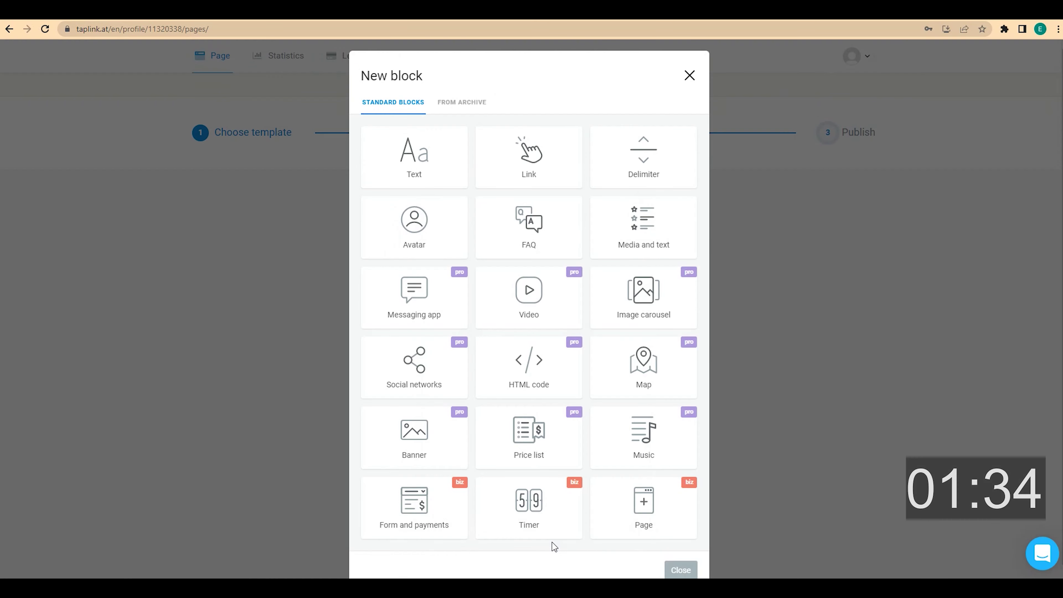
left_click(449, 441)
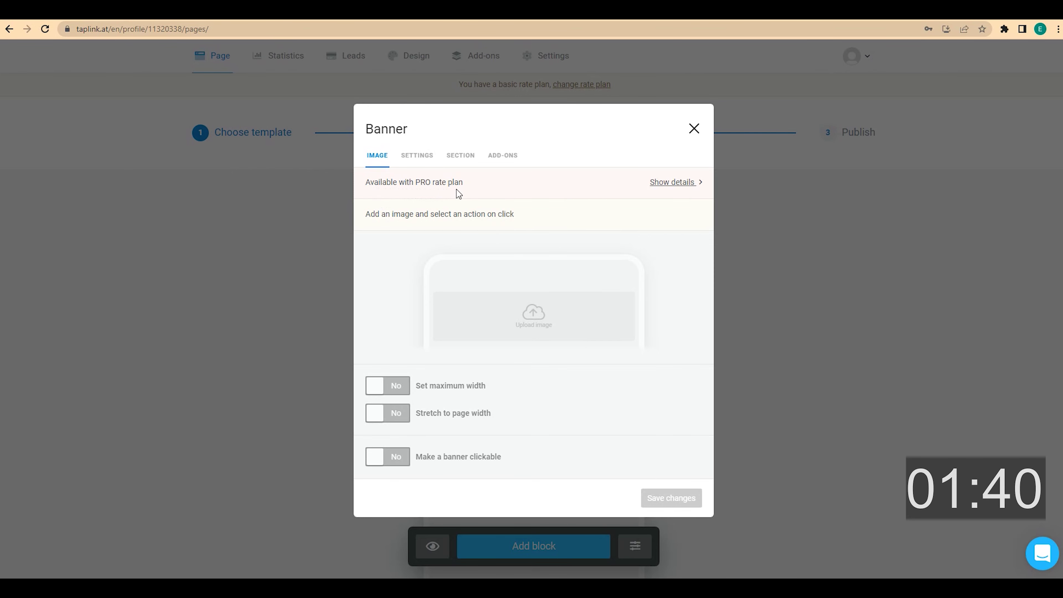
left_click(654, 184)
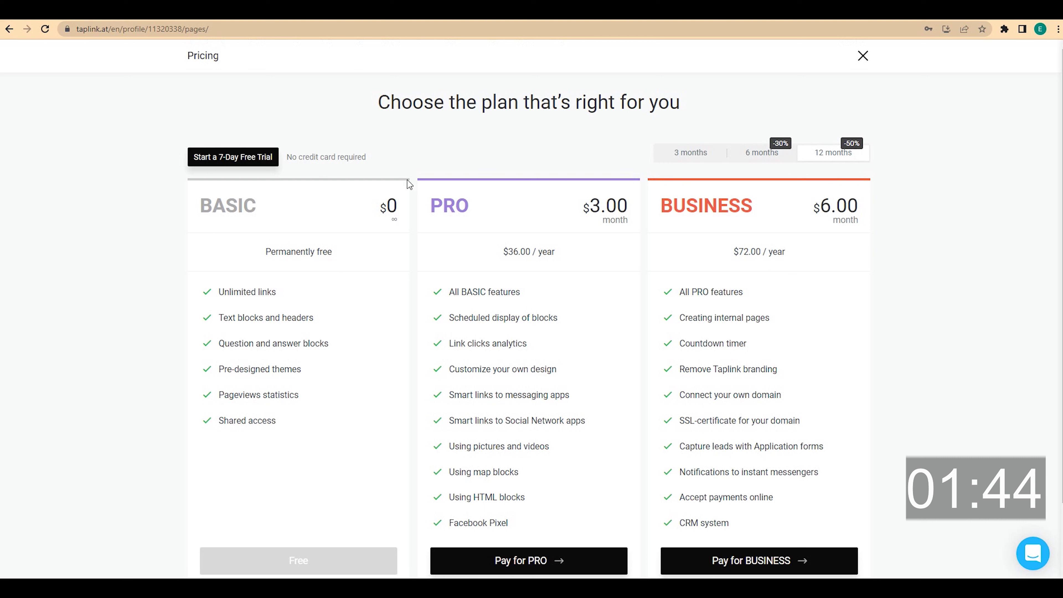
left_click(255, 158)
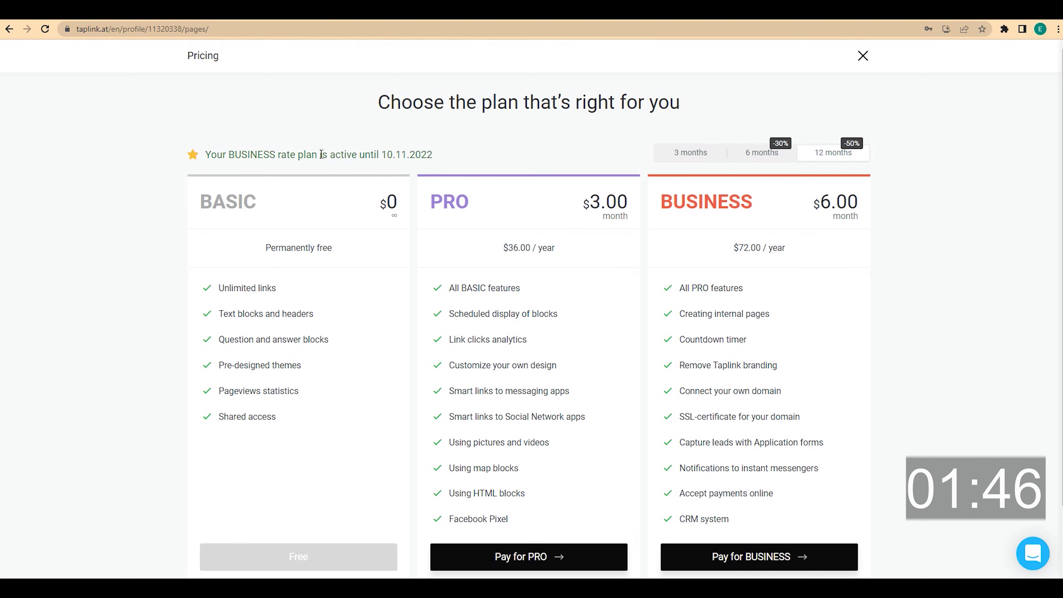
- Close the pricing overview, reload the editor, and dismiss the Publish options
left_click(861, 56)
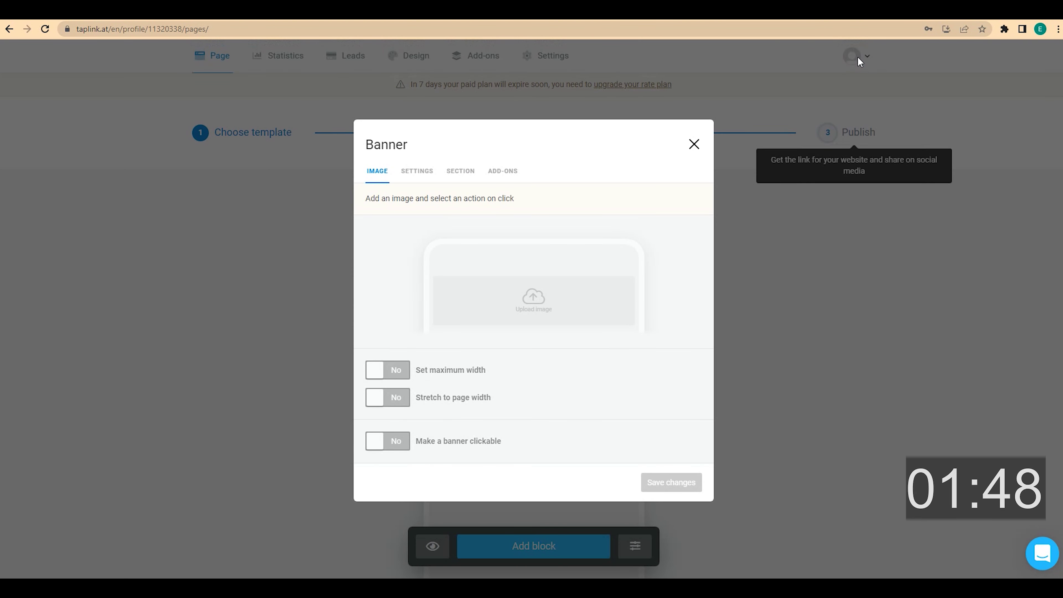
left_click(45, 28)
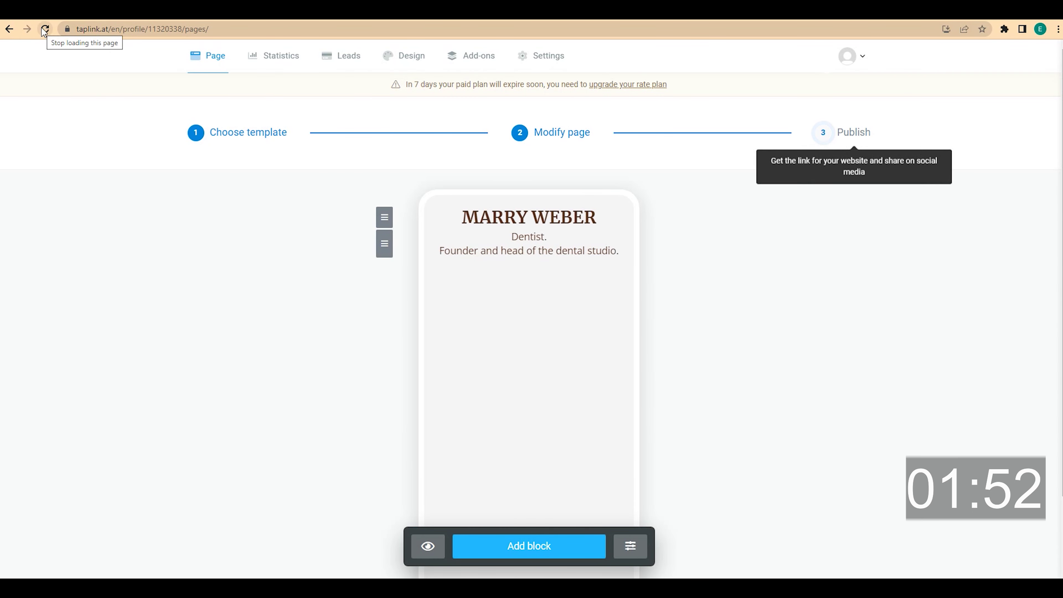
left_click(855, 136)
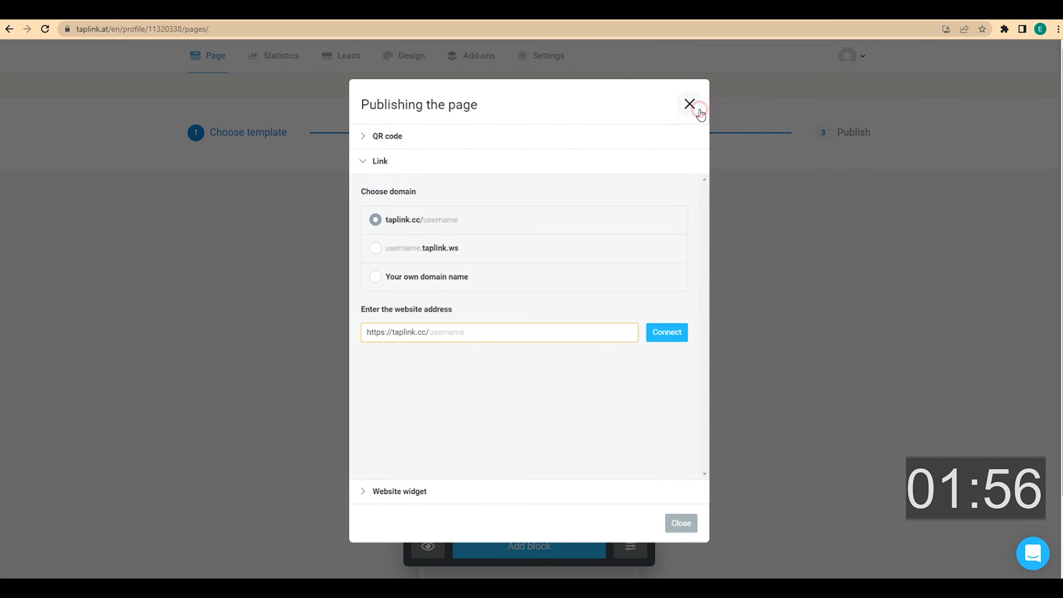
left_click(694, 103)
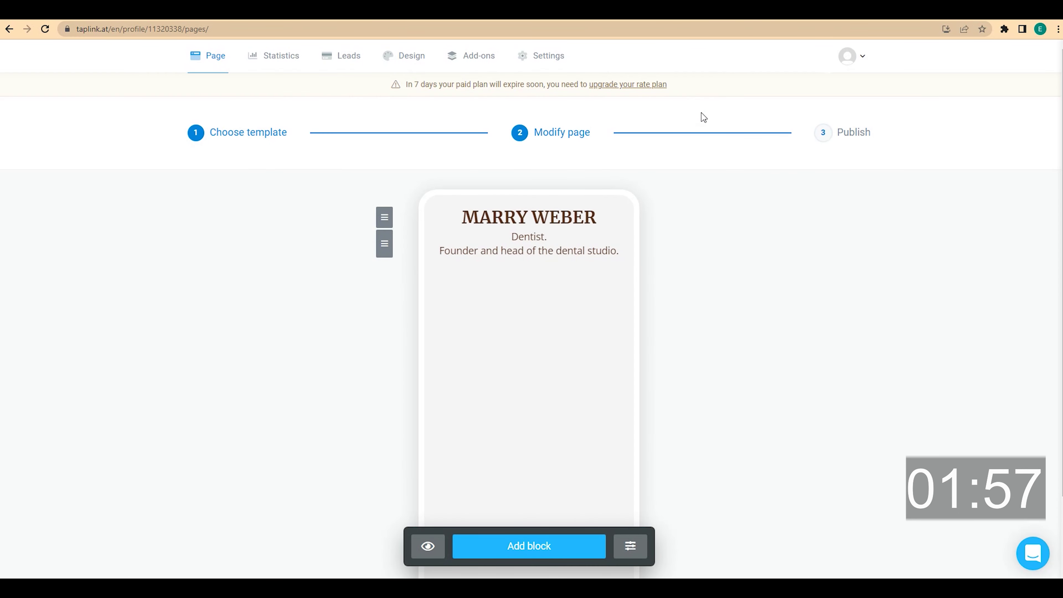
- Add a banner block showing the uploaded photo.png portrait
left_click(558, 546)
left_click(435, 440)
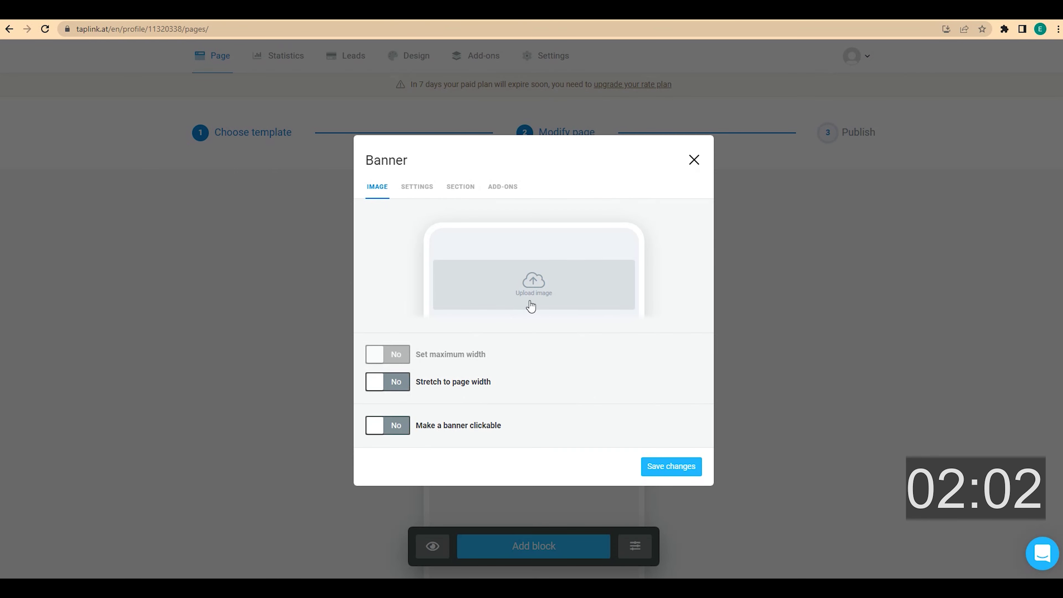
left_click(530, 301)
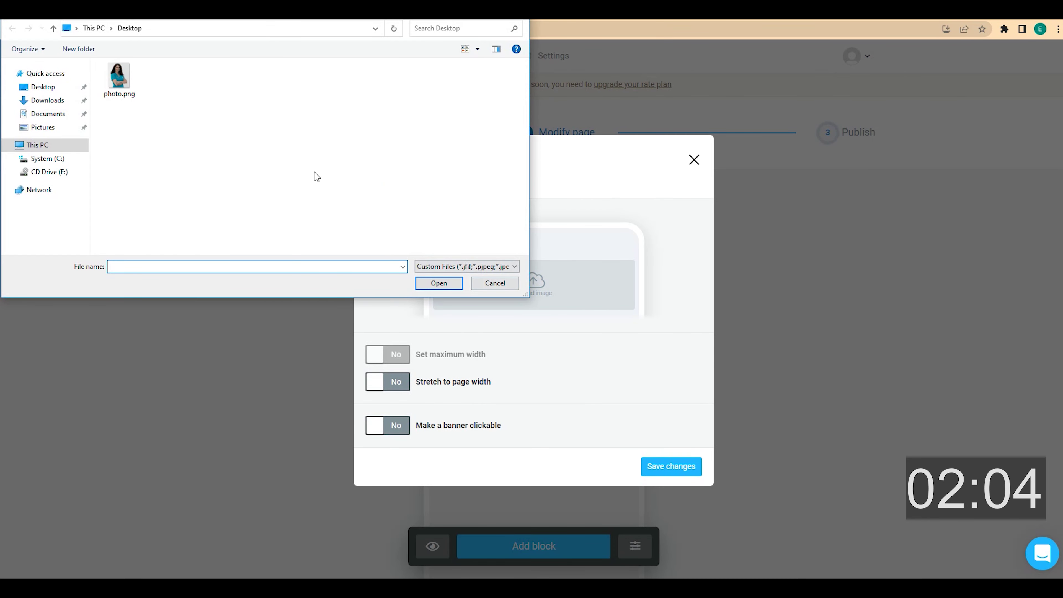
left_click(119, 78)
left_click(437, 283)
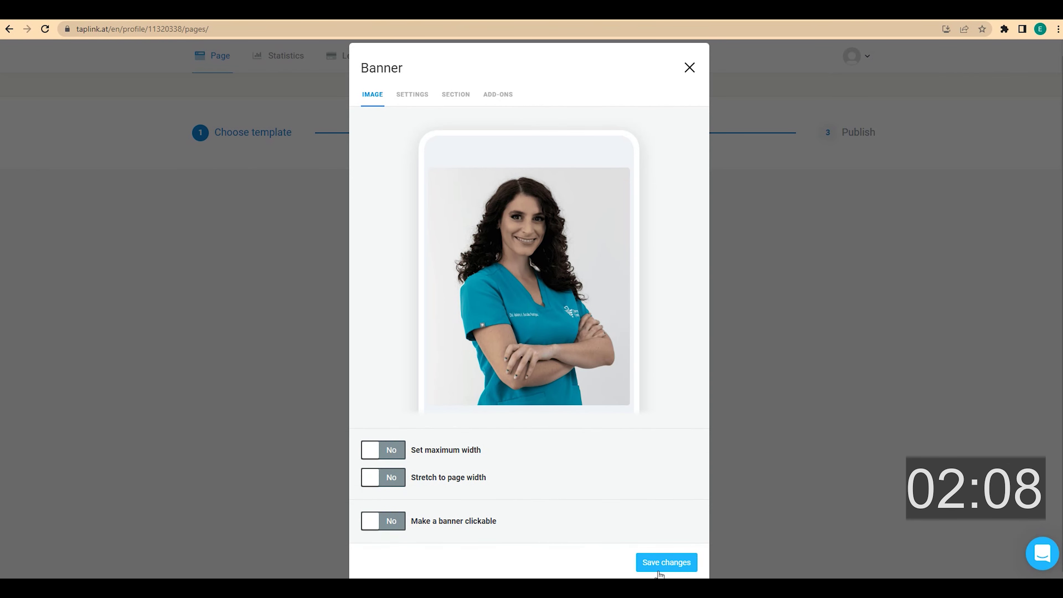
left_click(658, 569)
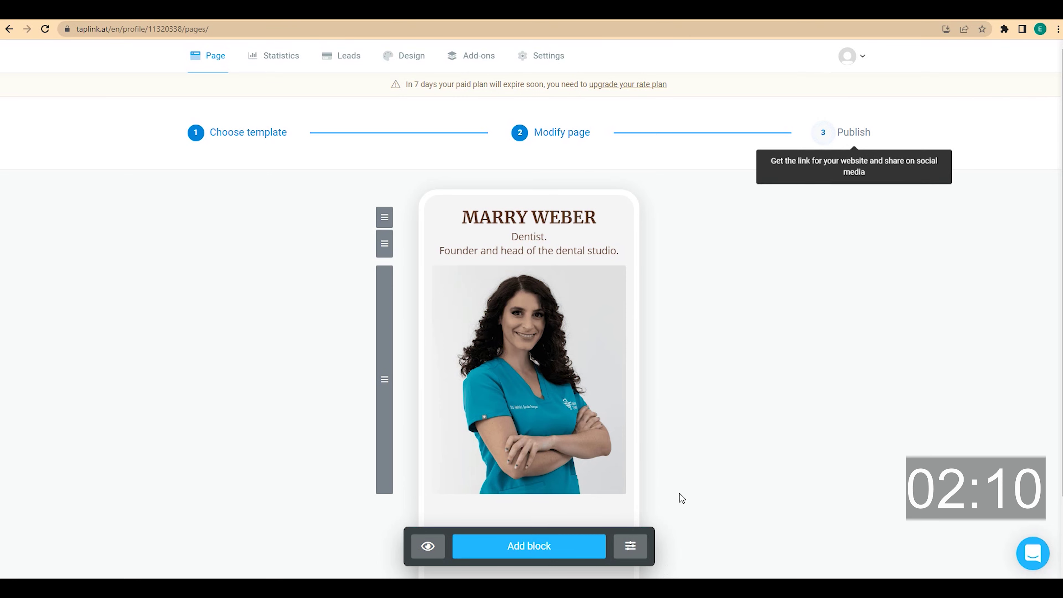
scroll(684, 458, "down", 1)
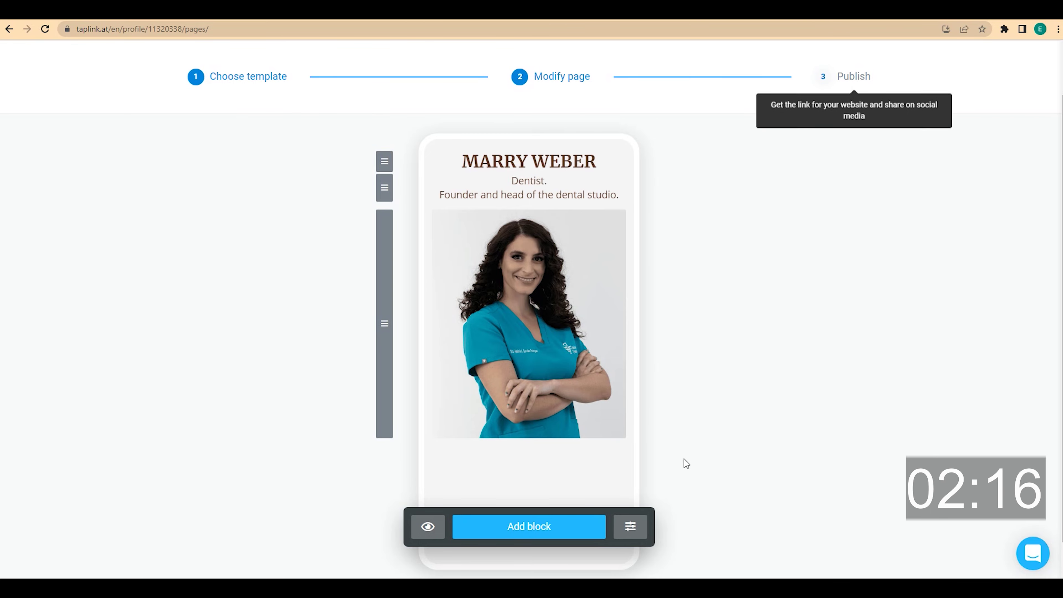
- Add a centred Medium headline 'BOOK A FREE CONSULTATION!' and start a Messaging app block
left_click(546, 528)
left_click(423, 164)
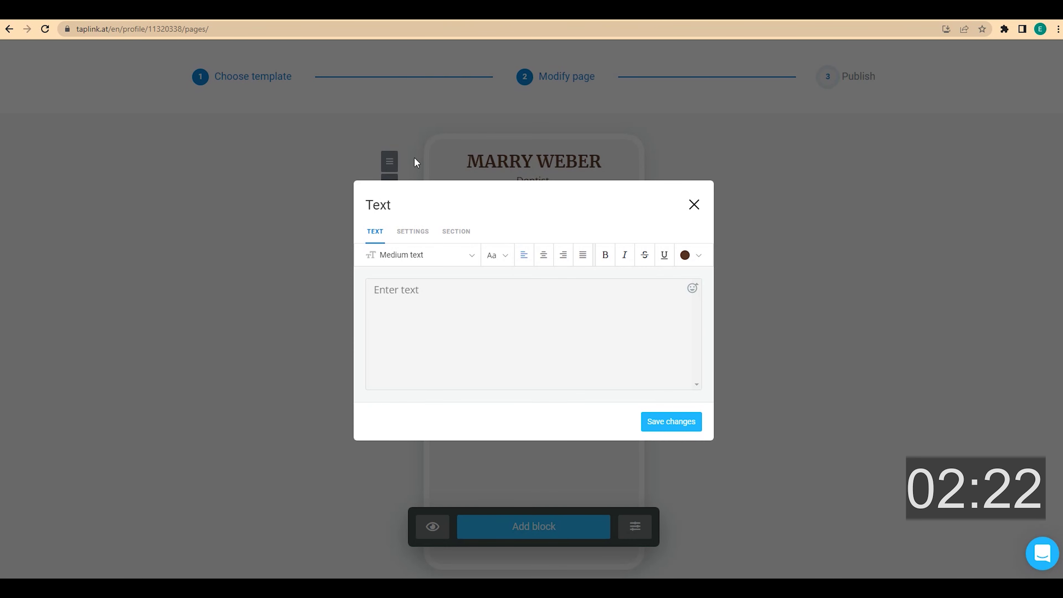
left_click(434, 297)
type("BOOK A FREE CONSULTATION!")
left_click(546, 260)
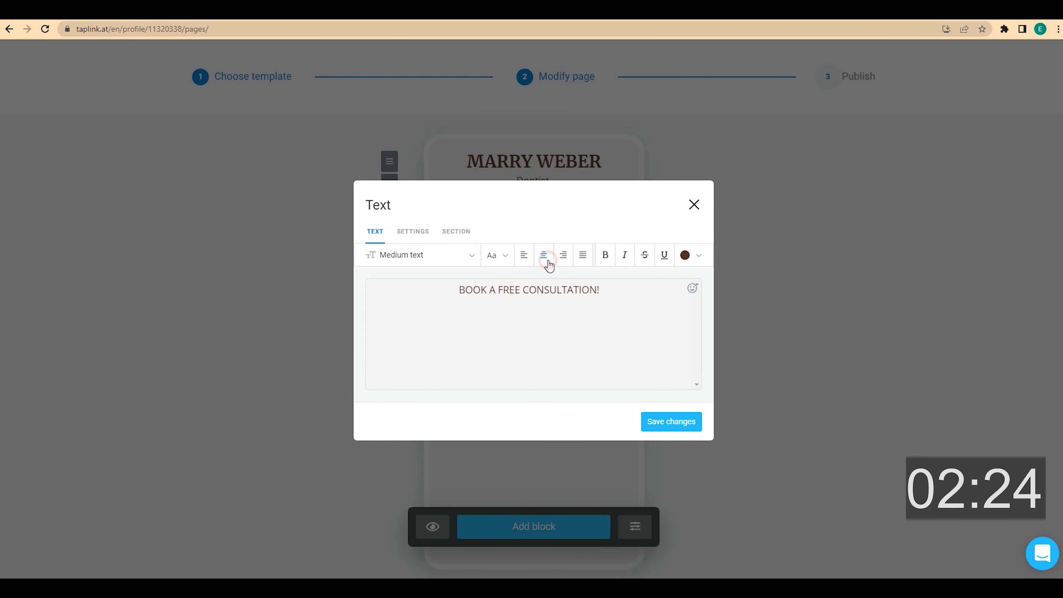
left_click(472, 256)
left_click(420, 385)
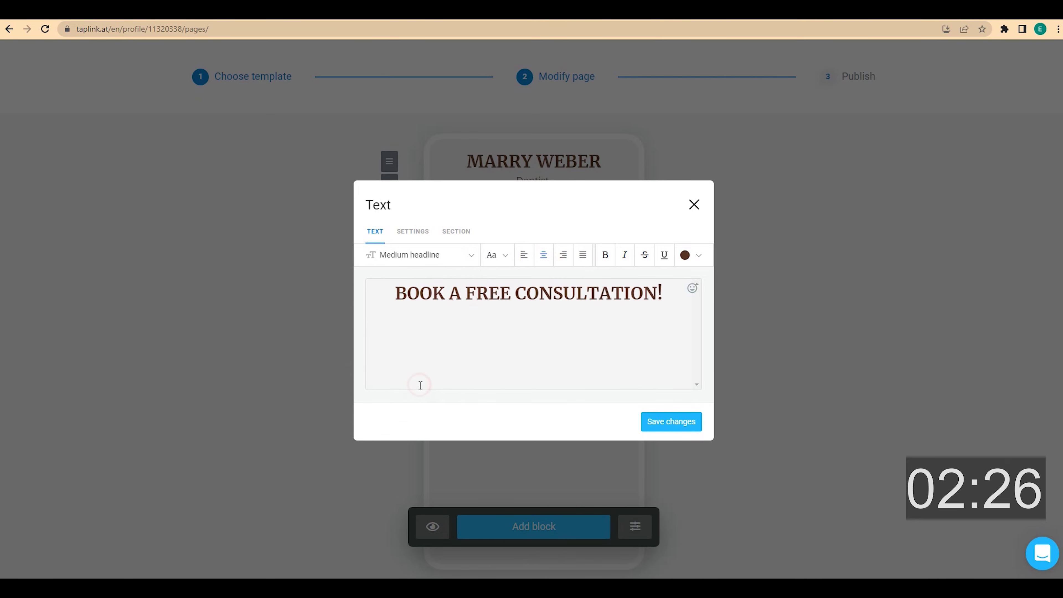
left_click(671, 422)
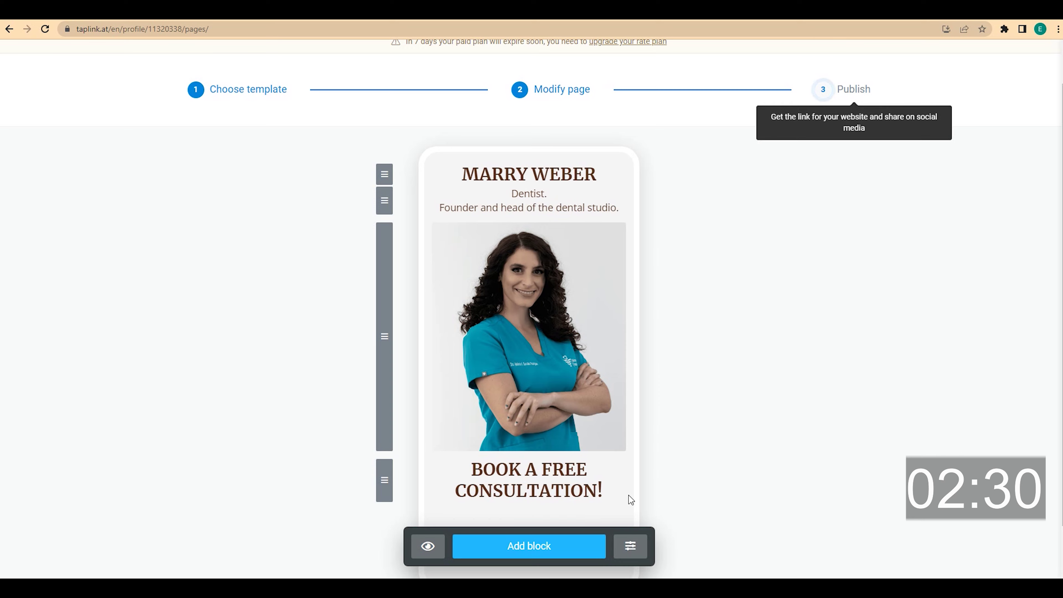
left_click(555, 545)
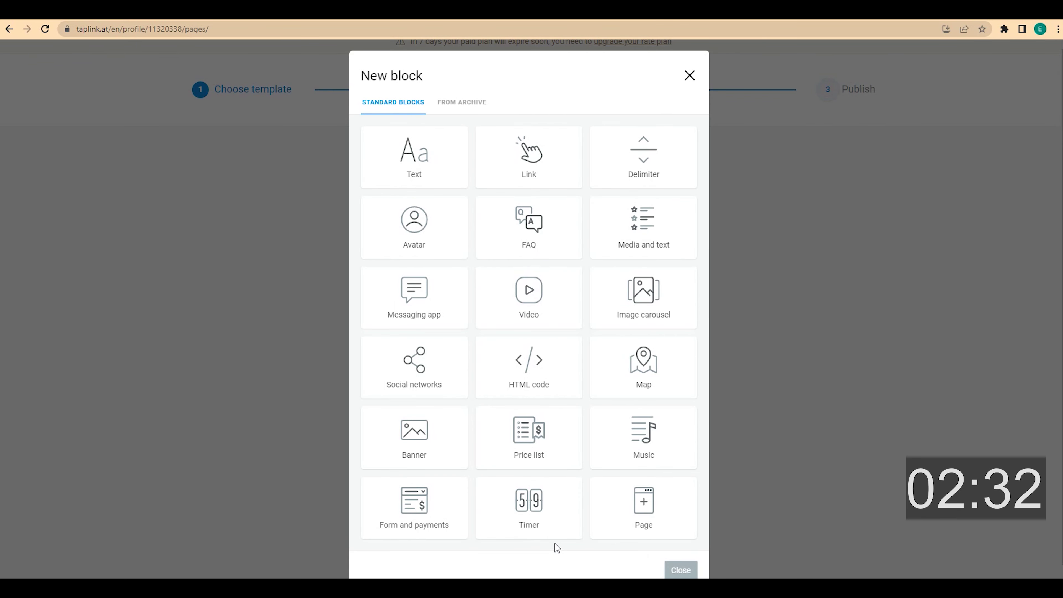
left_click(442, 314)
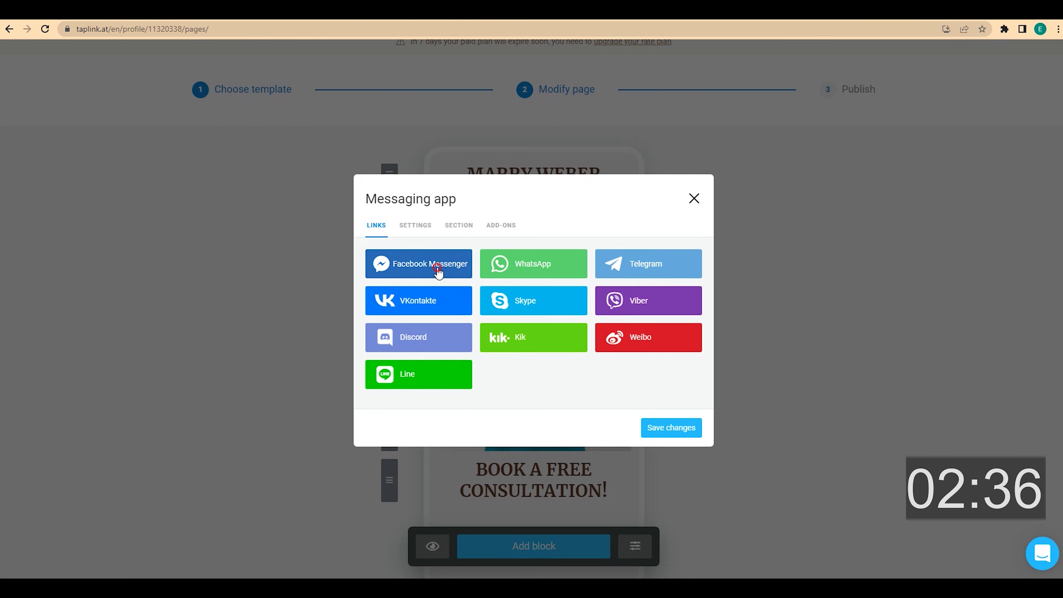
- Add Facebook Messenger and WhatsApp links with the Messenger username and WhatsApp phone number
left_click(436, 267)
left_click(511, 410)
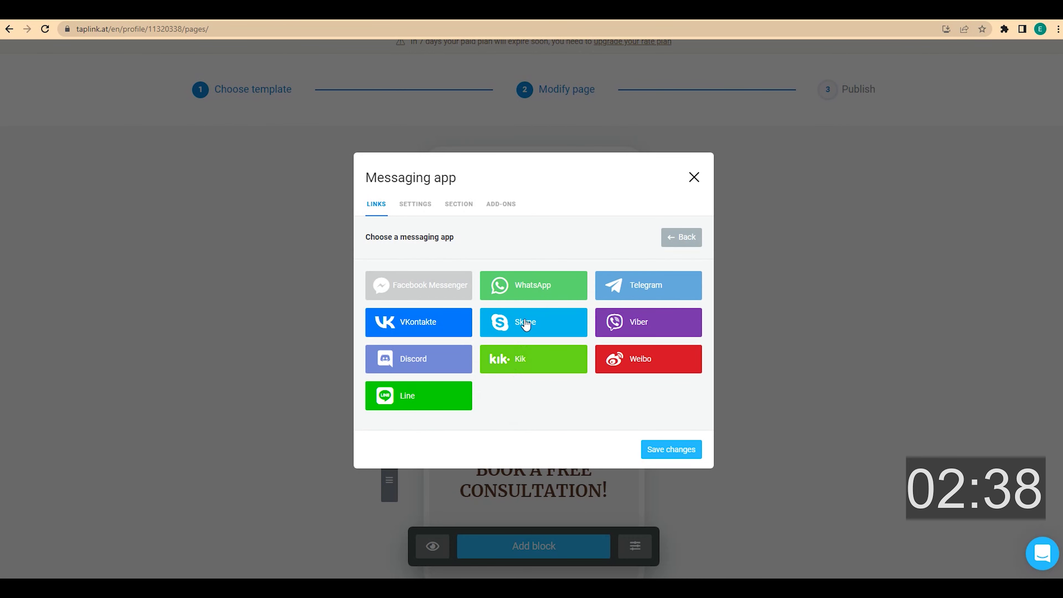
left_click(531, 289)
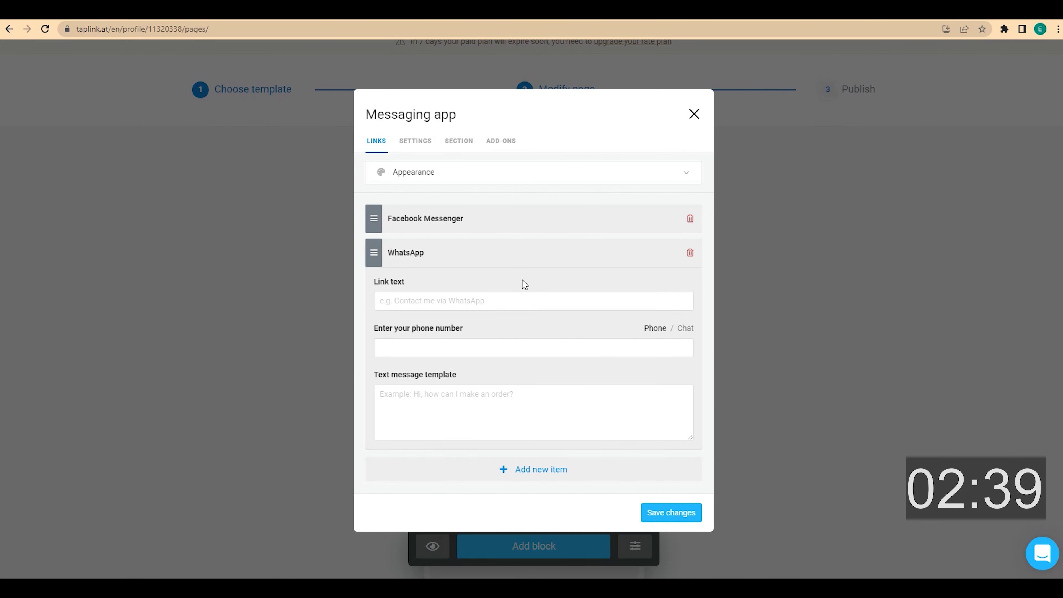
left_click(485, 226)
left_click(439, 355)
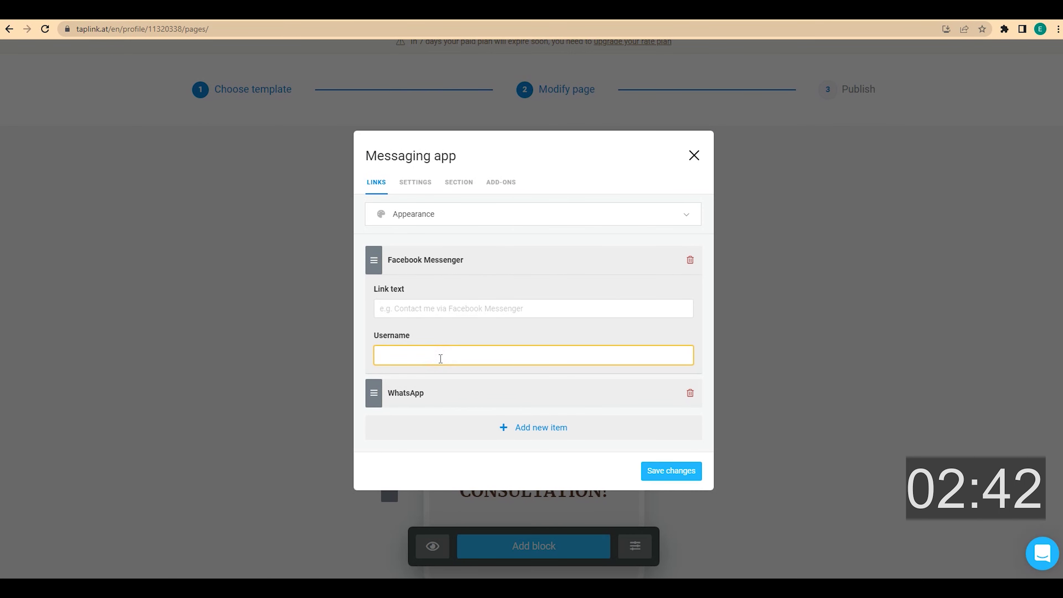
type("username")
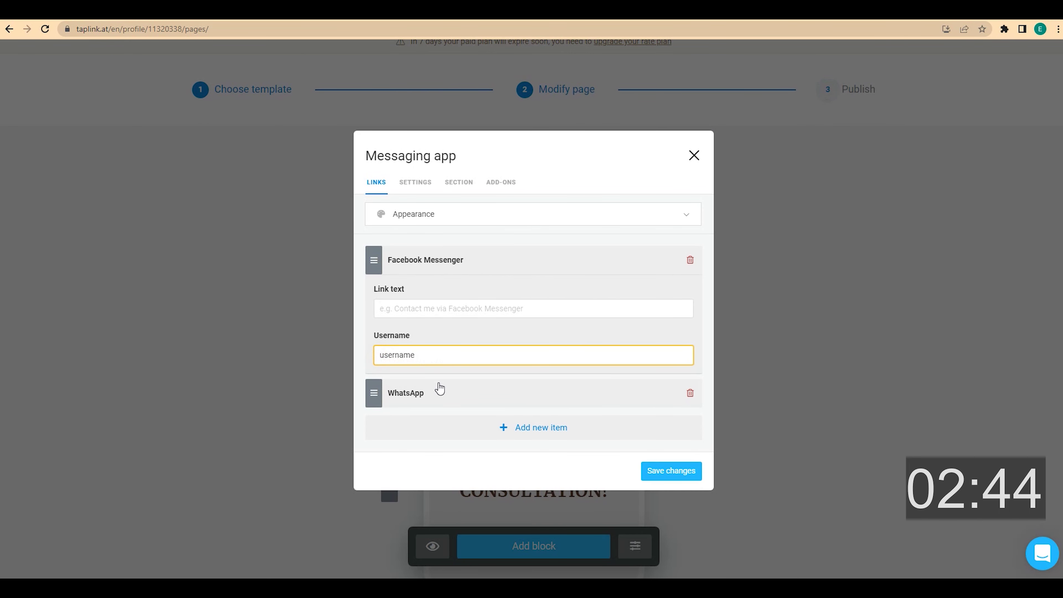
left_click(439, 390)
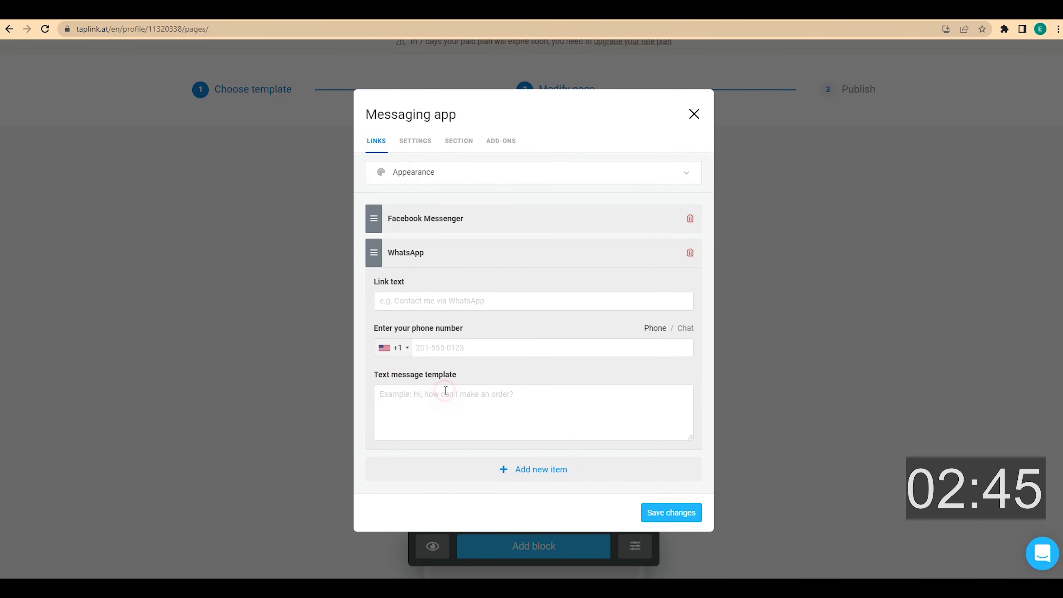
left_click(451, 346)
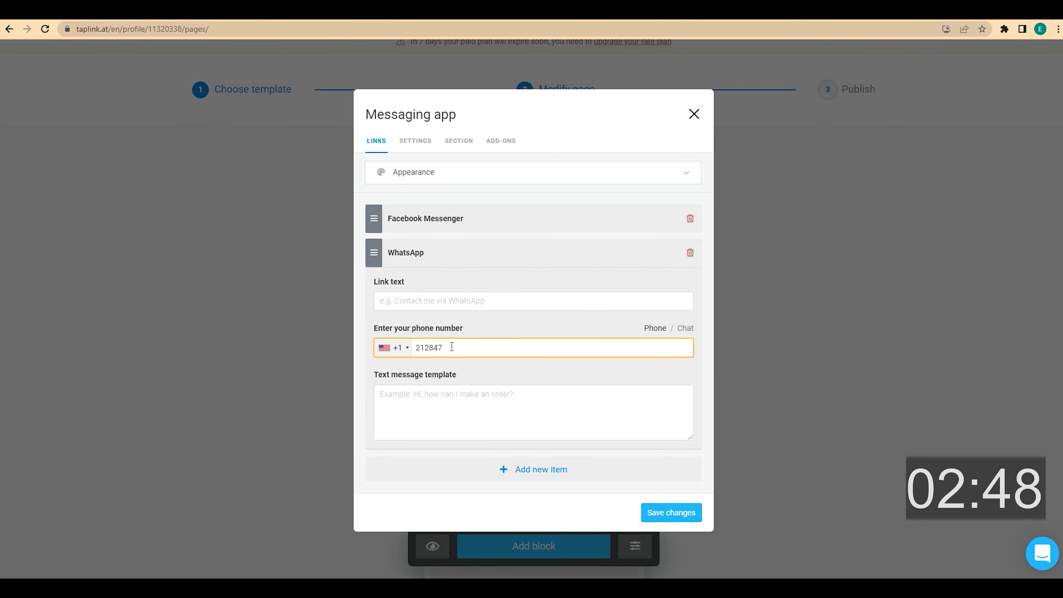
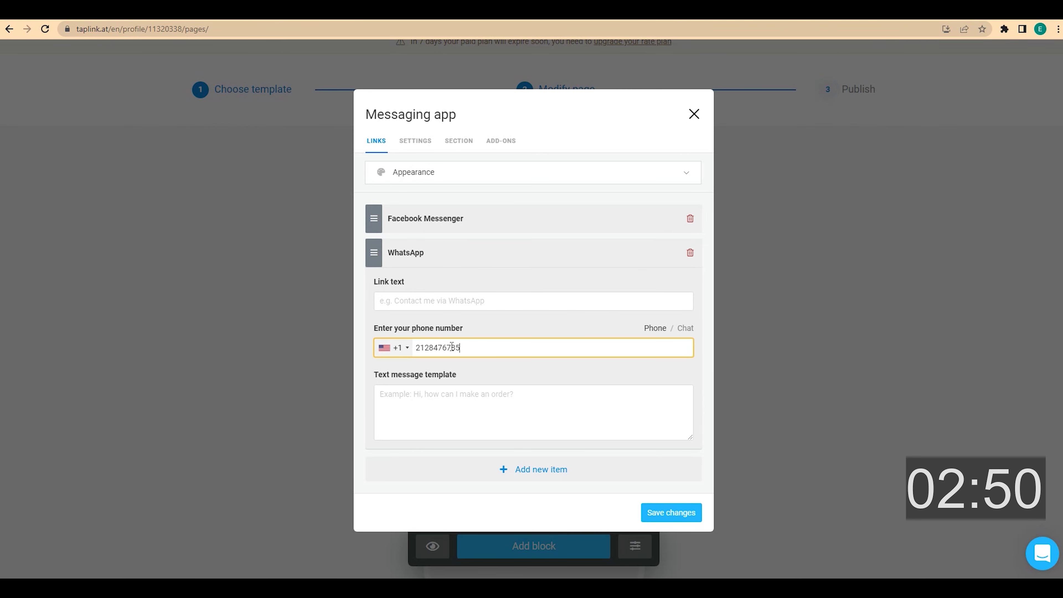
- Place the two messaging buttons side by side in two columns and save
left_click(523, 174)
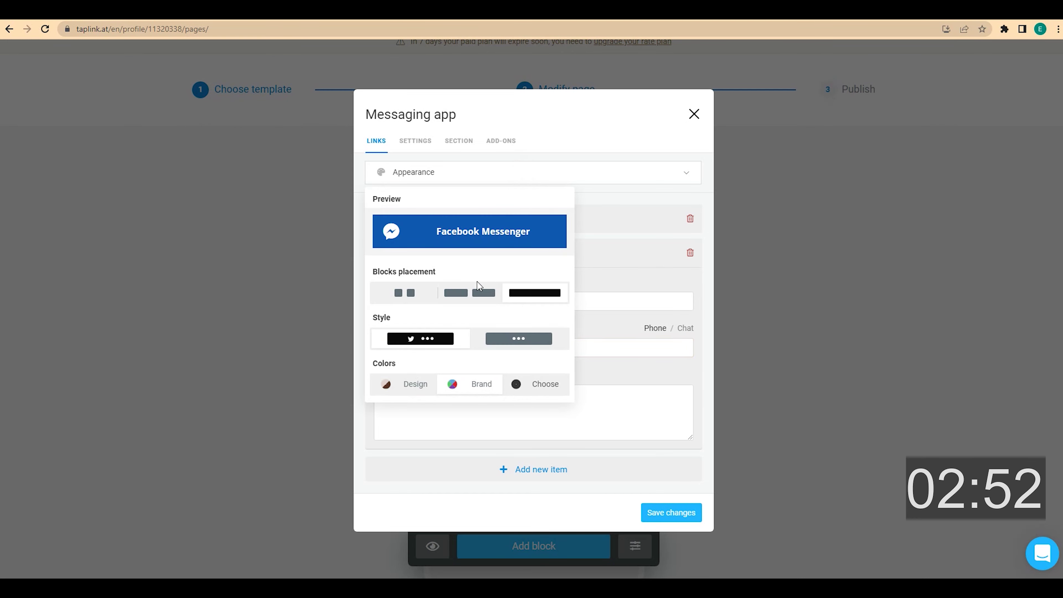
left_click(473, 295)
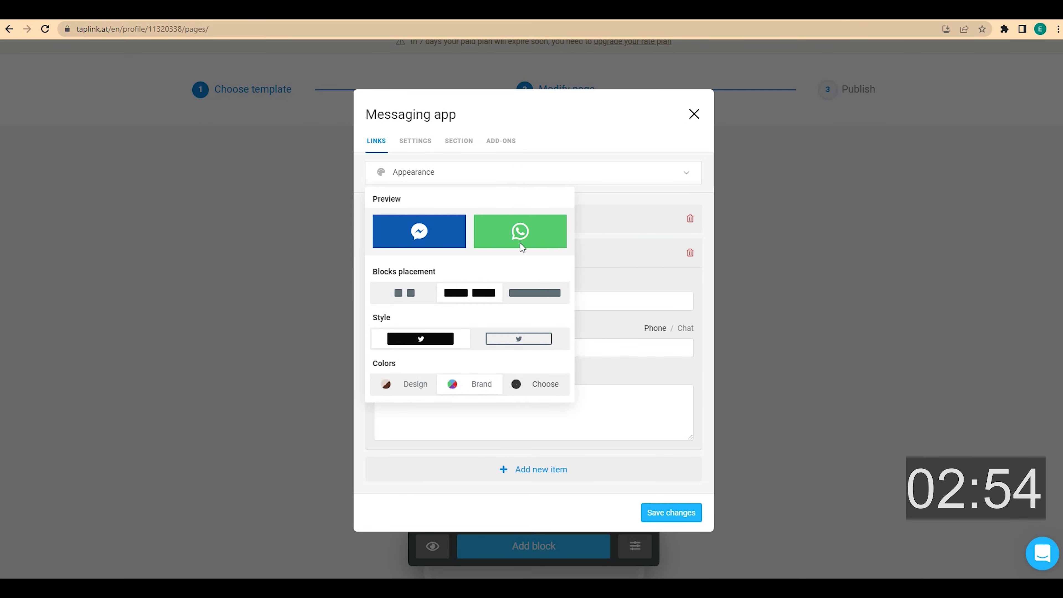
left_click(675, 511)
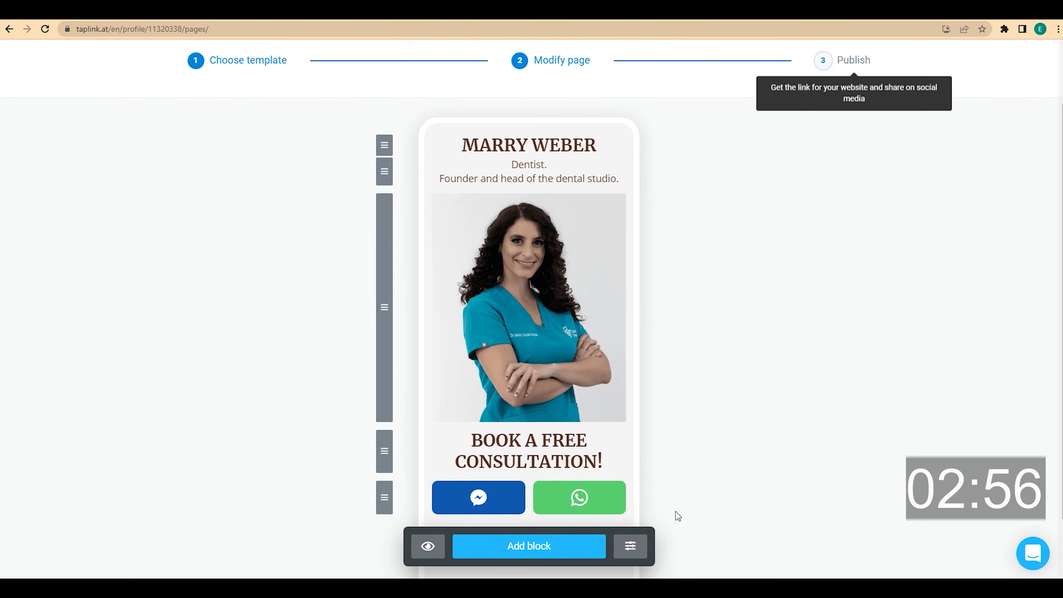
scroll(675, 477, "down", 2)
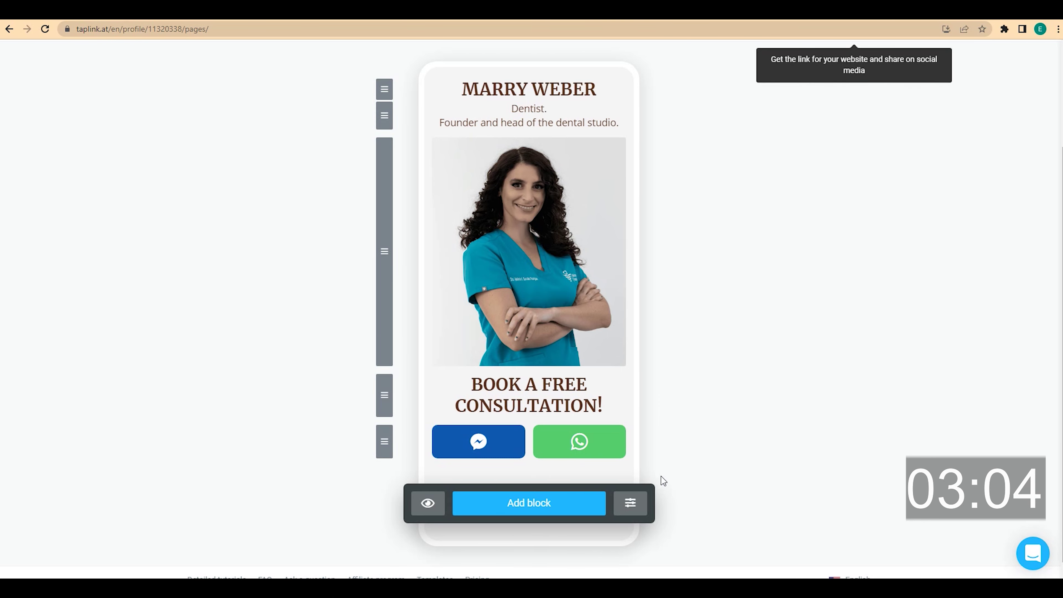
- Add a divider with a double-chevron icon, 3x spacing and a full-width line
left_click(552, 505)
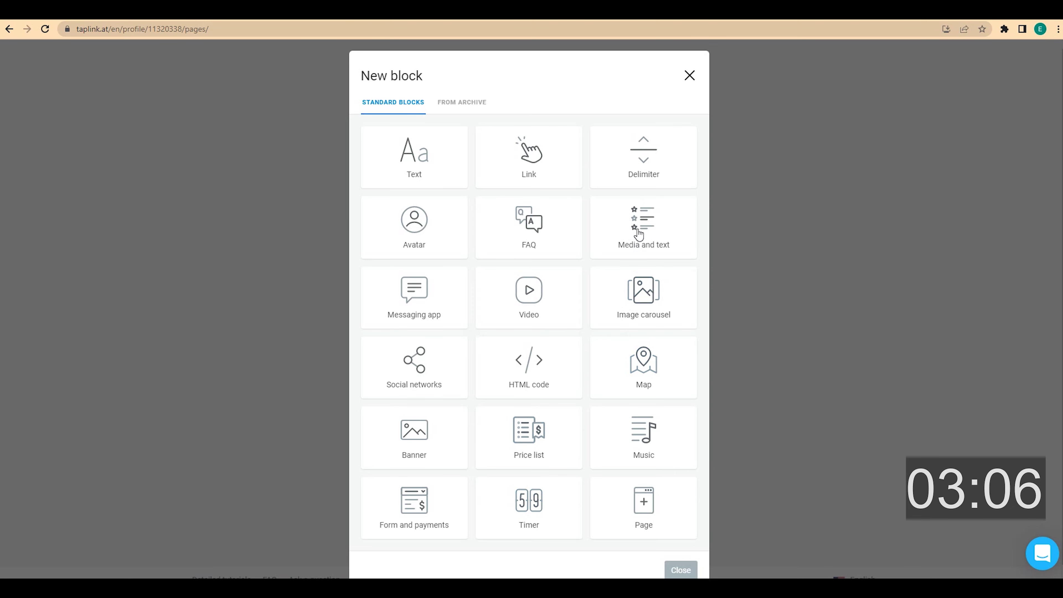
left_click(644, 180)
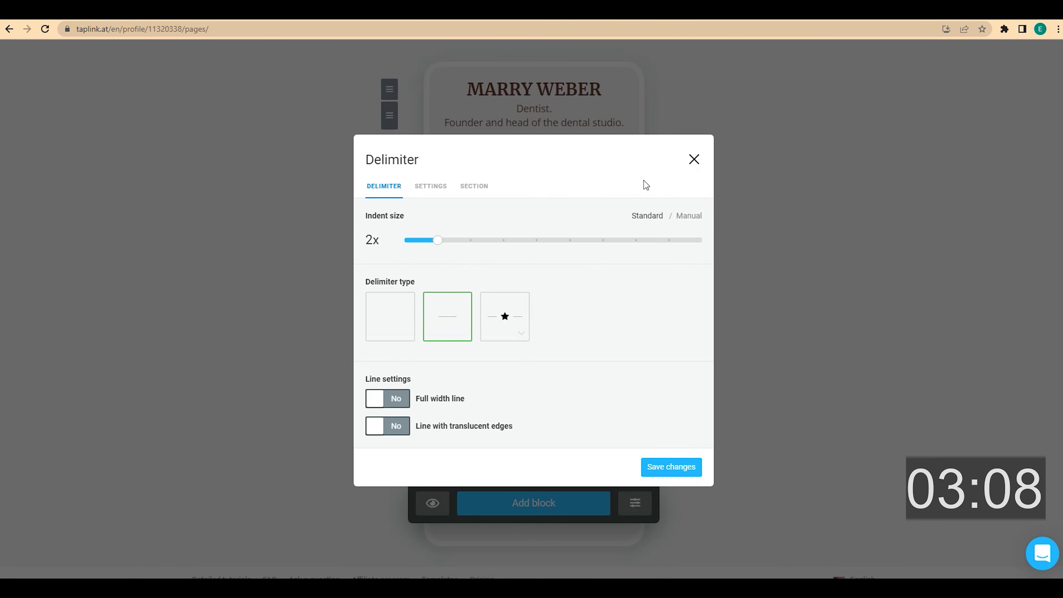
left_click(521, 333)
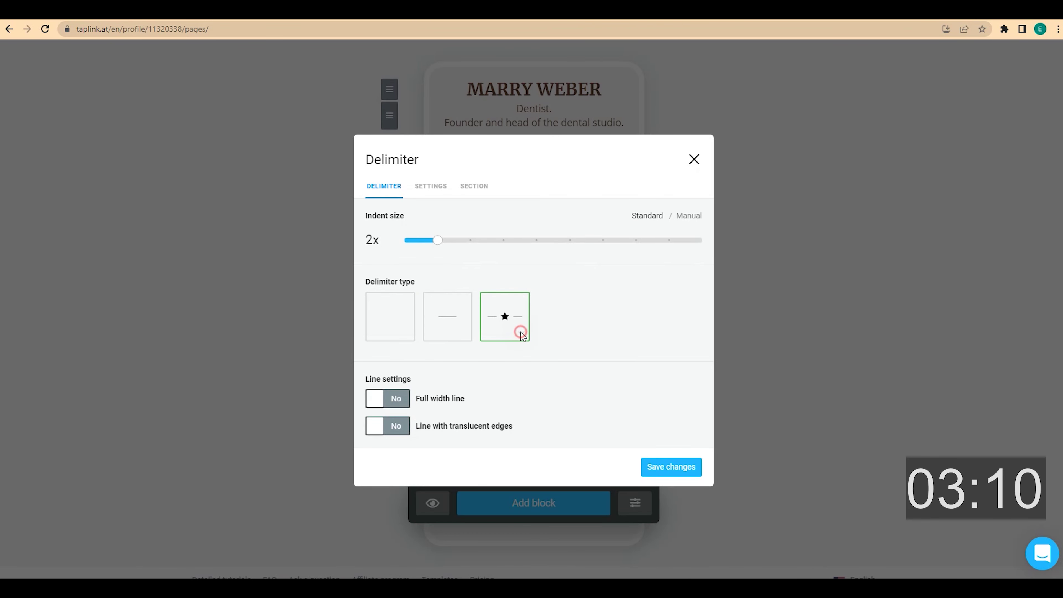
left_click(570, 271)
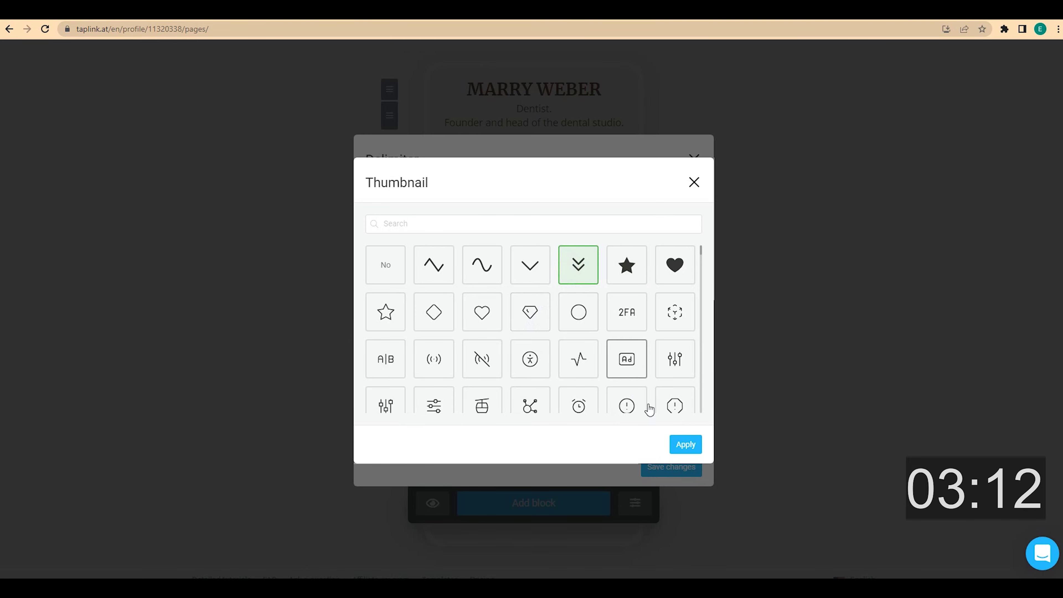
left_click(687, 445)
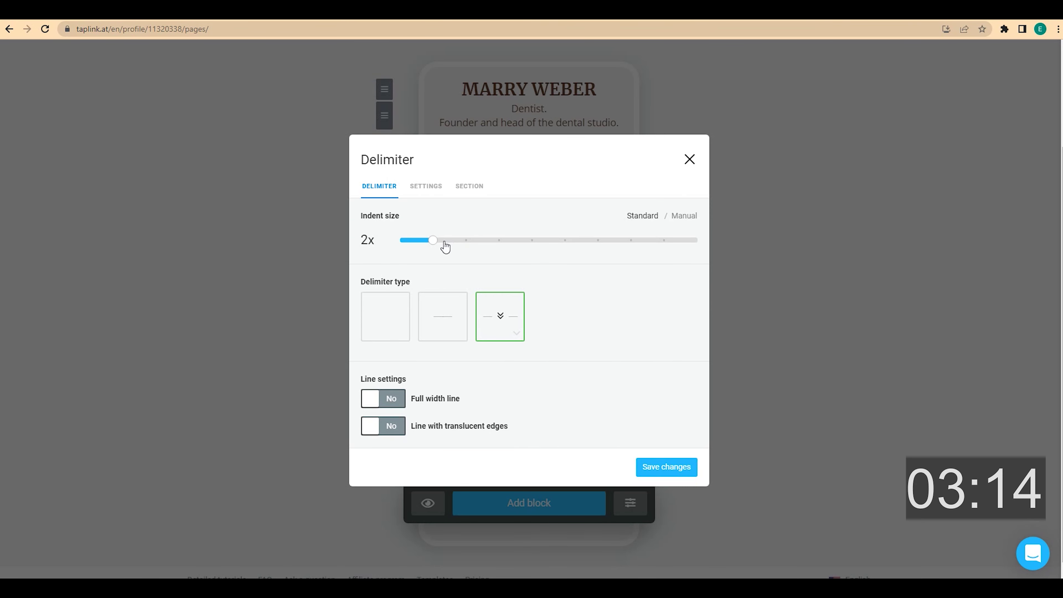
left_click_drag(435, 240, 465, 239)
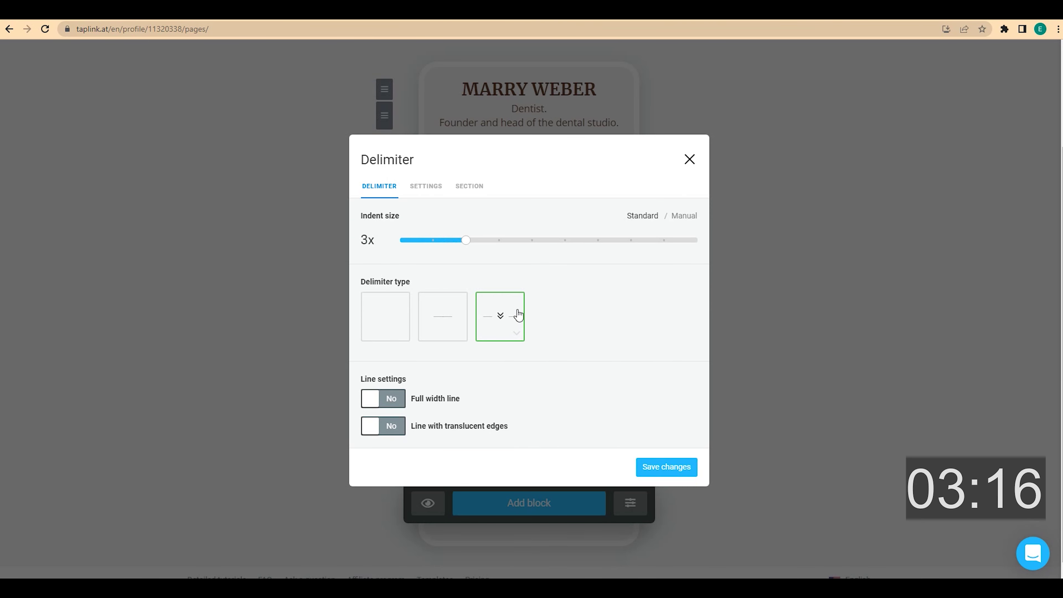
left_click(647, 467)
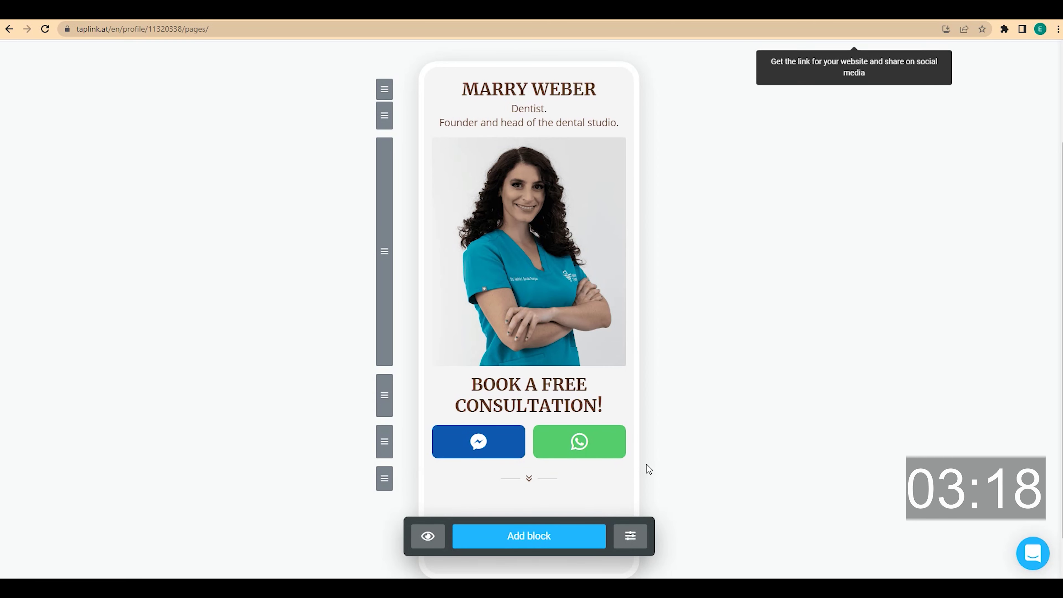
left_click(554, 477)
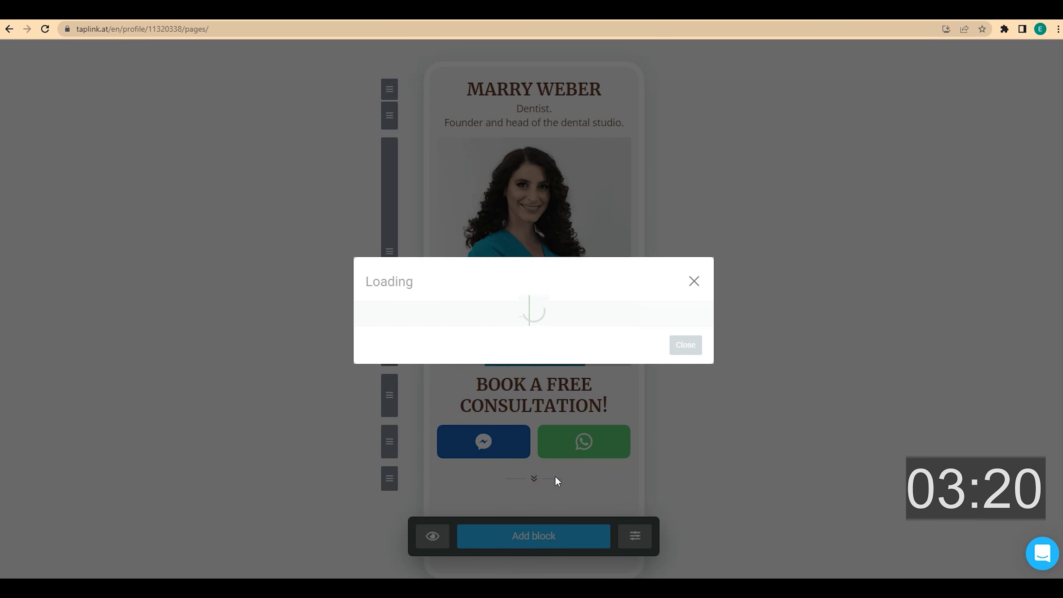
left_click(391, 398)
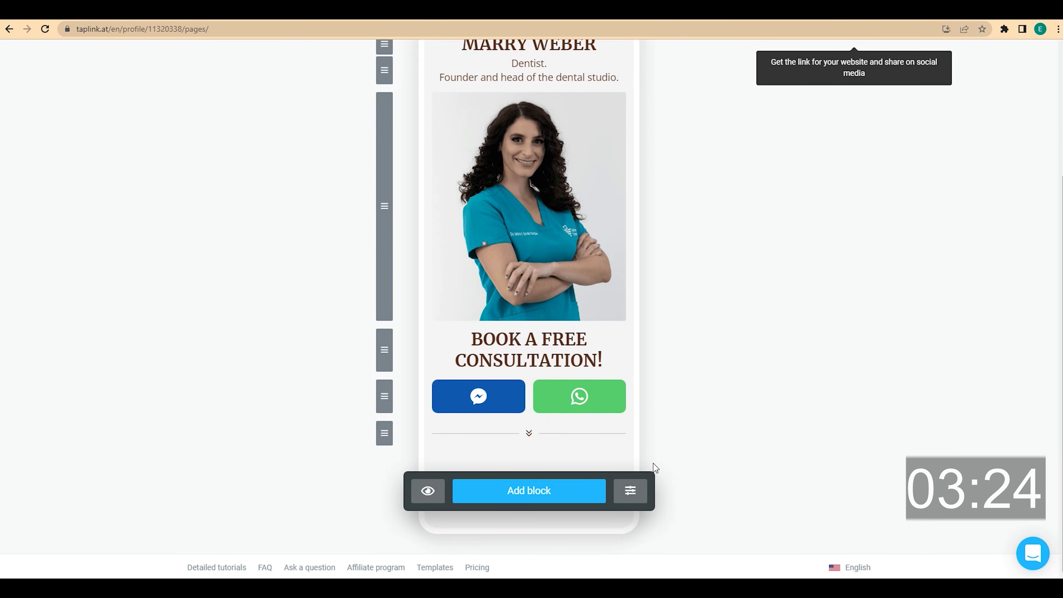
- Add a centred Medium headline 'MY SERVICES', then start a Media and text block
left_click(579, 485)
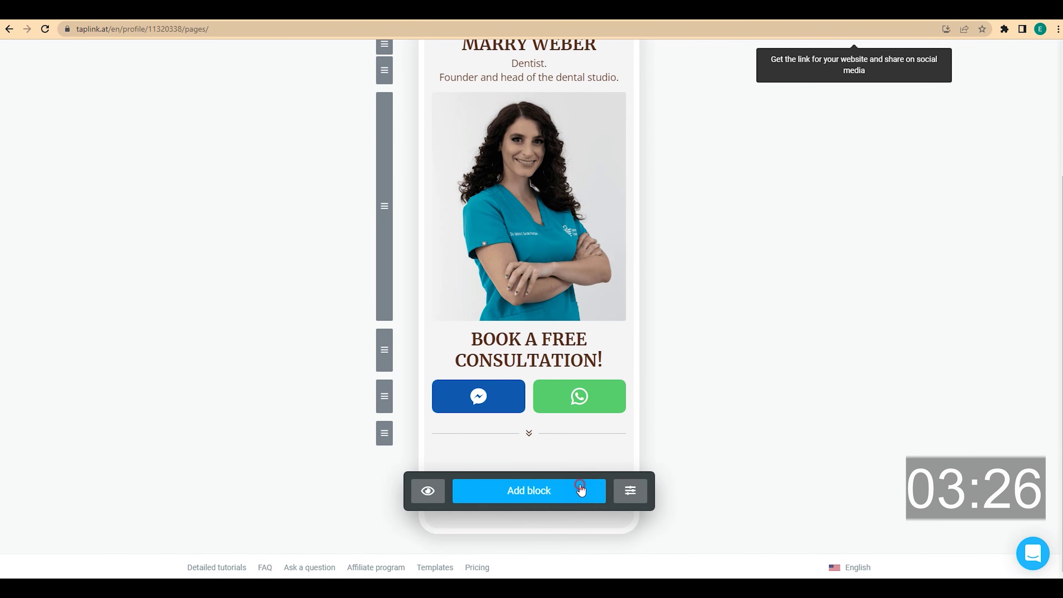
left_click(435, 172)
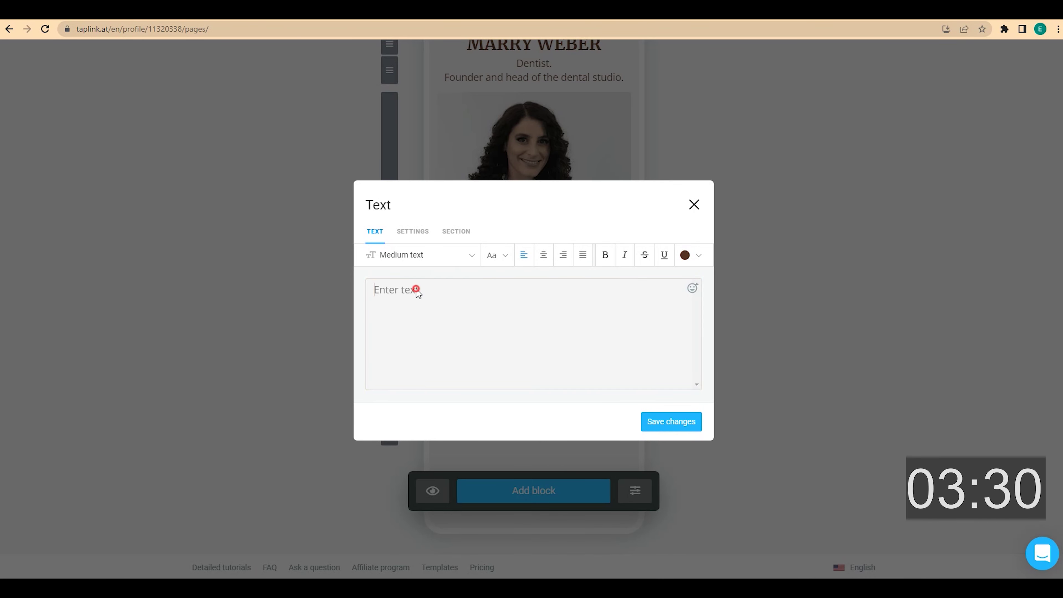
left_click(415, 289)
type("MY SERVICES")
left_click(543, 255)
left_click(470, 255)
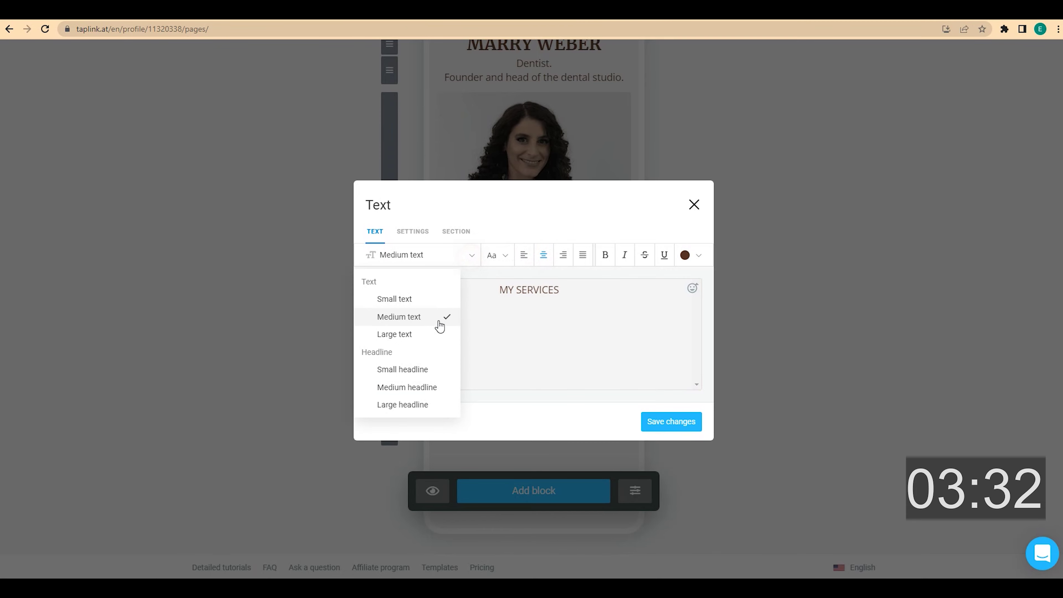
left_click(427, 387)
left_click(668, 423)
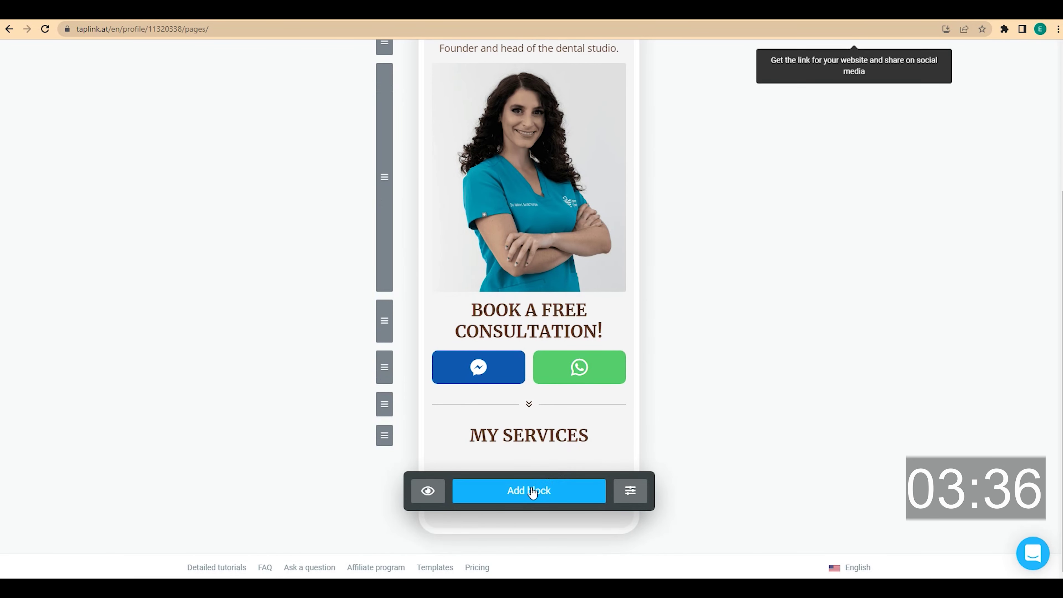
left_click(531, 493)
left_click(653, 231)
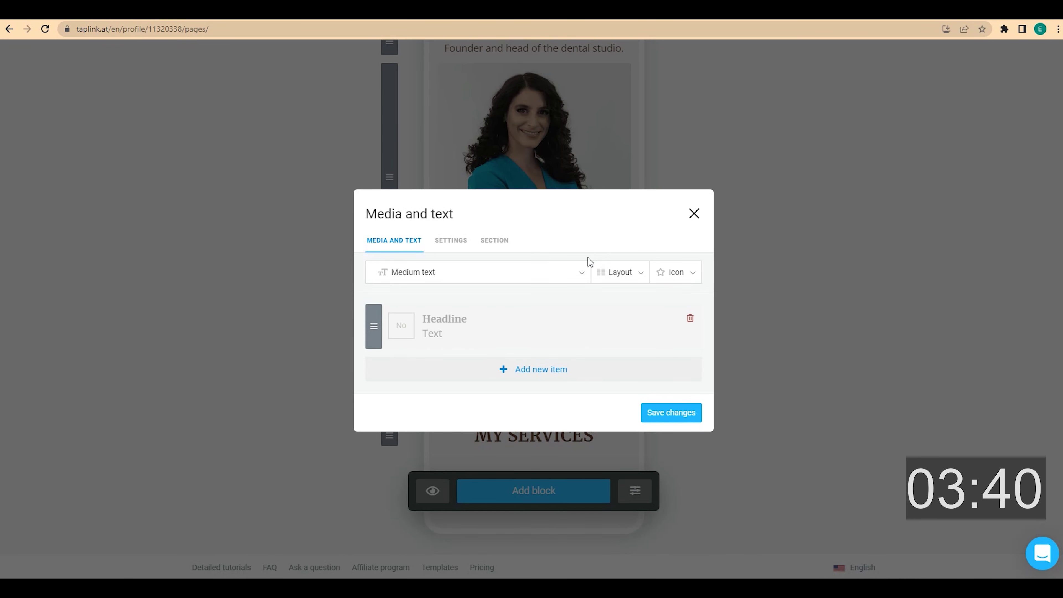
- Fill the first item as General Dentistry with its services and a boxed 1 icon
left_click(439, 316)
type("General Dentistry")
left_click(441, 333)
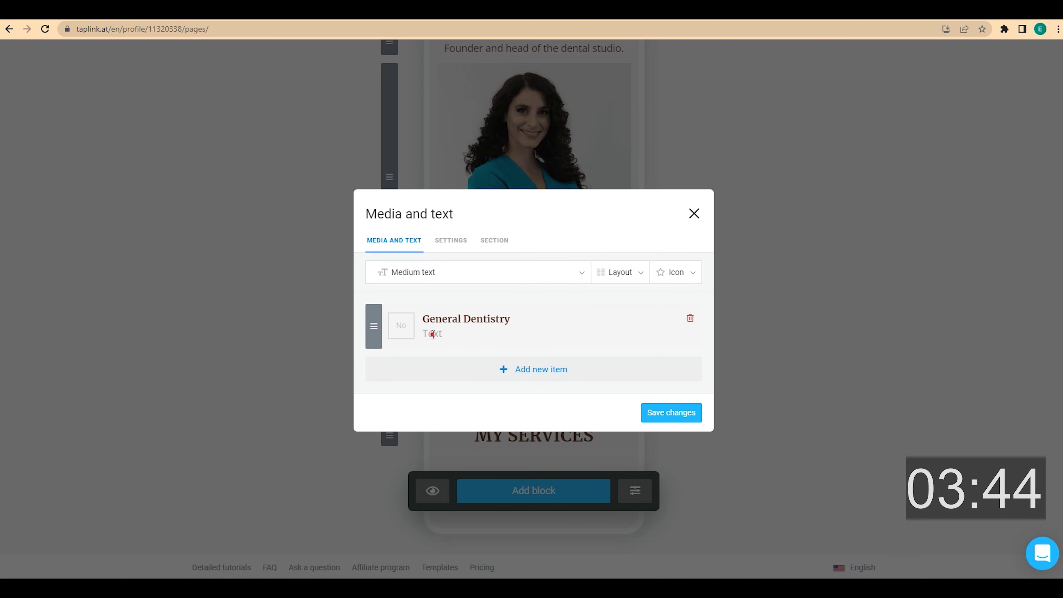
type("Cleanings & Checkups, Filings, Crowns, Root Canals, Dentures")
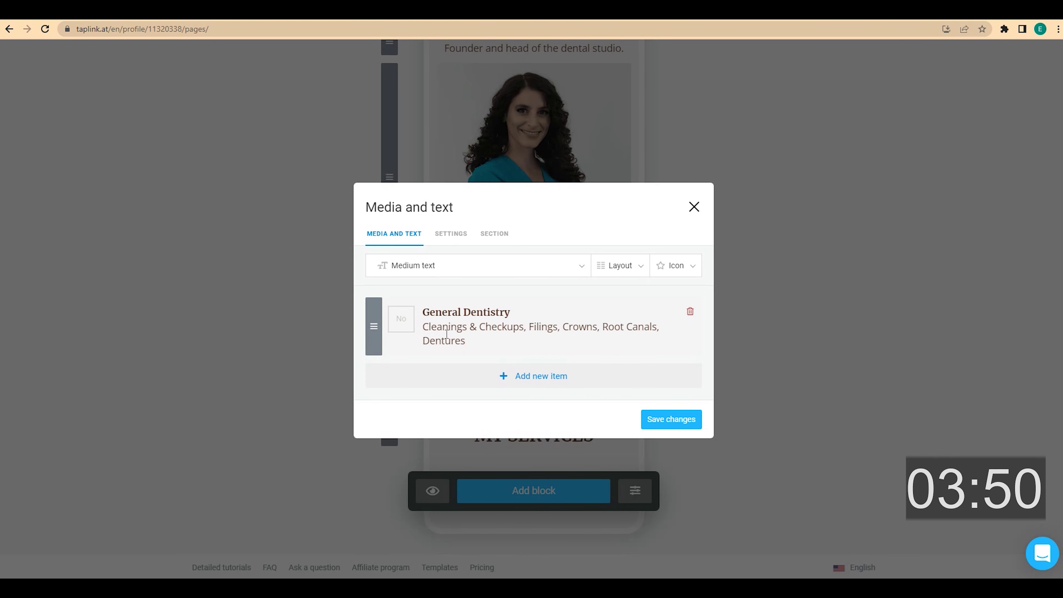
left_click(404, 319)
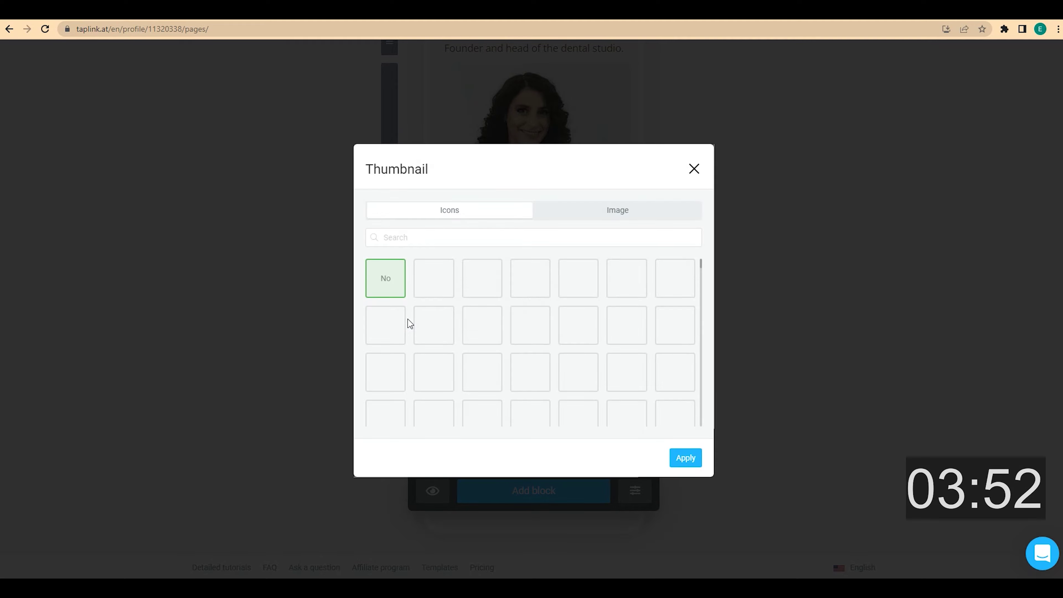
left_click(423, 242)
type("1")
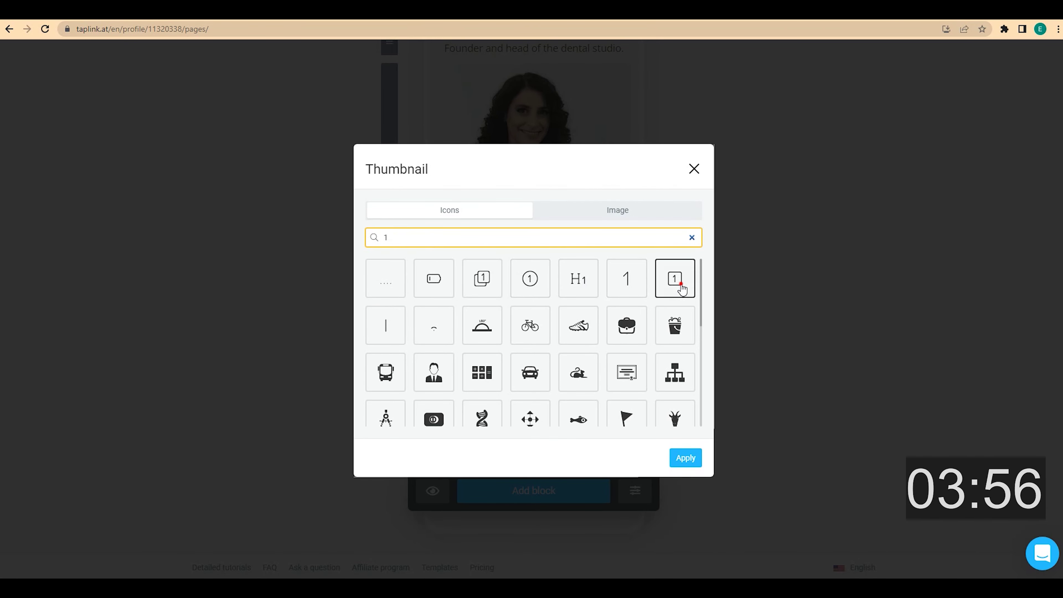
left_click(680, 284)
left_click(684, 456)
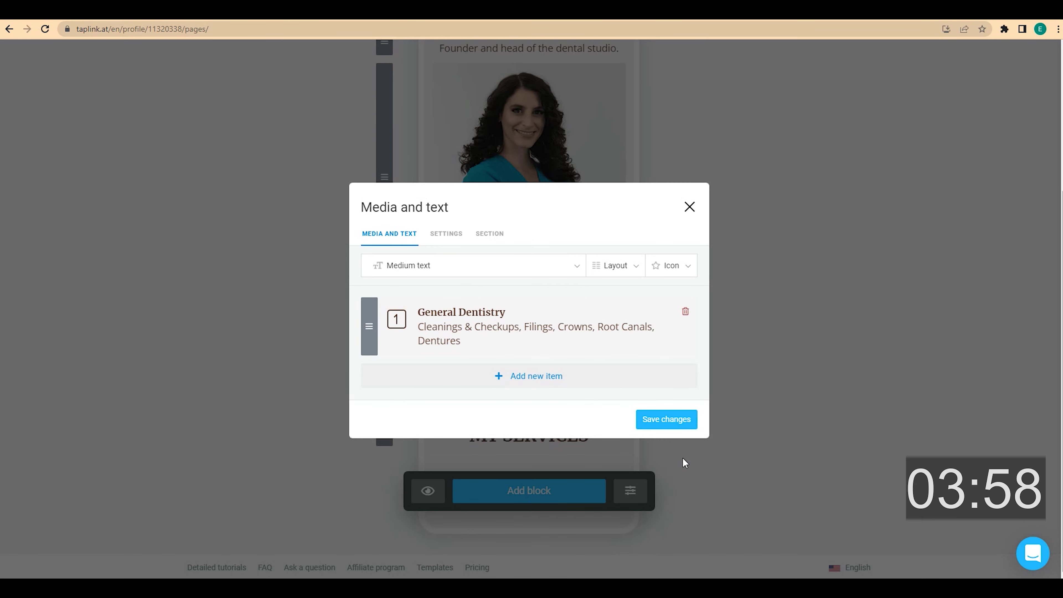
- Add a second item titled Cosmetic Treatments listing its cosmetic services
left_click(577, 382)
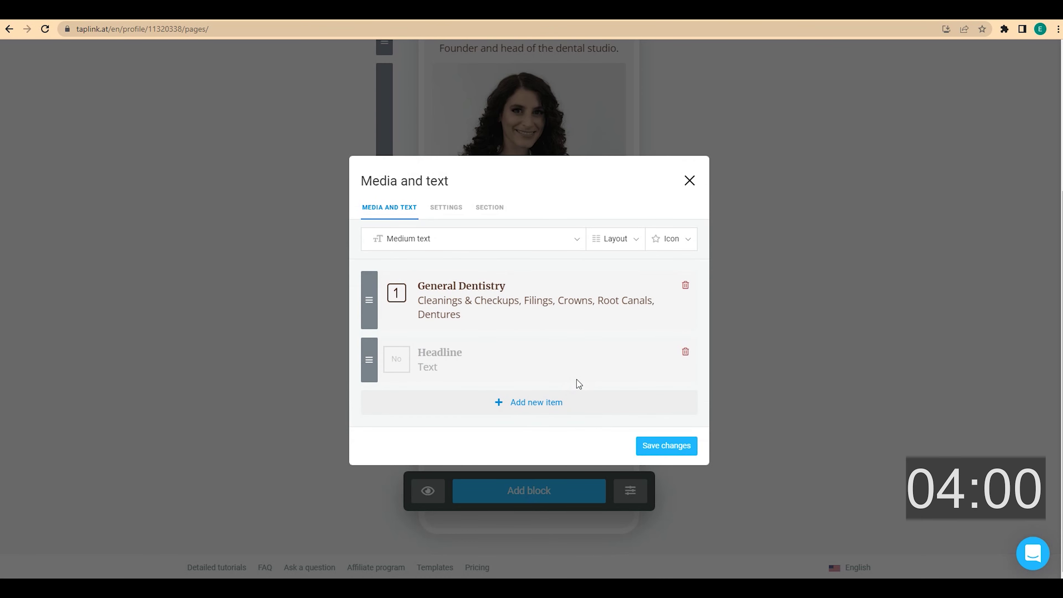
type("Cosmetic Treatments")
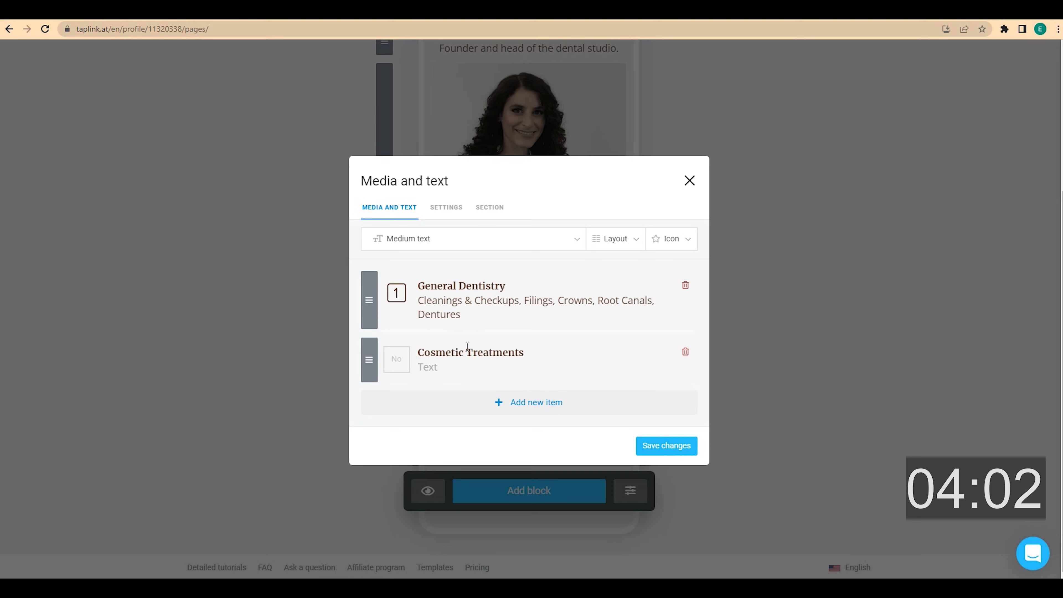
left_click(447, 368)
type("Clear Aligners, Veneers, Teeth Whitening")
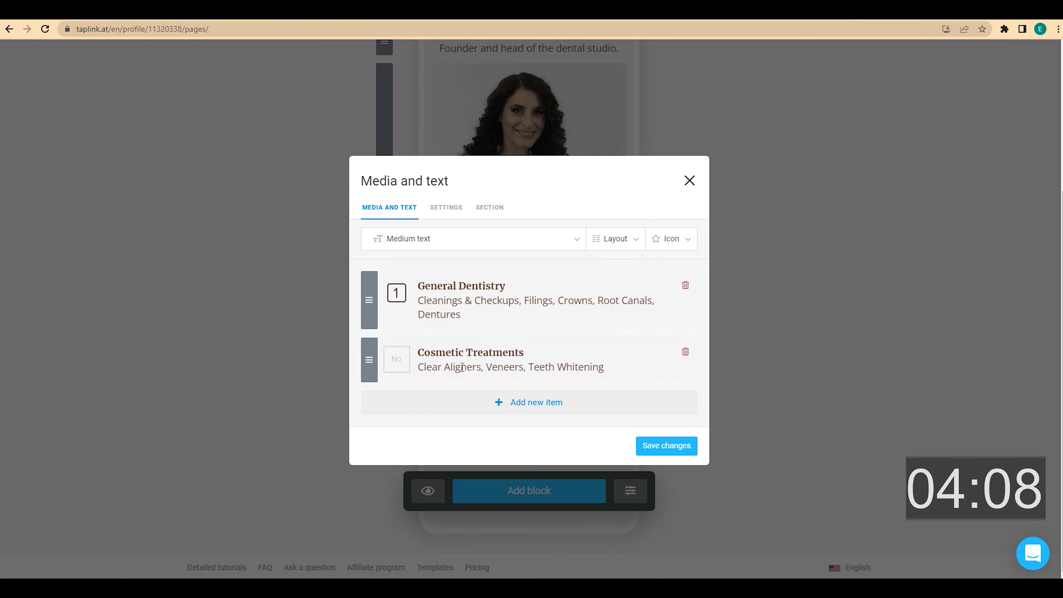
left_click(404, 367)
- Give the Cosmetic Treatments item the boxed 2 icon
left_click(467, 237)
type("2")
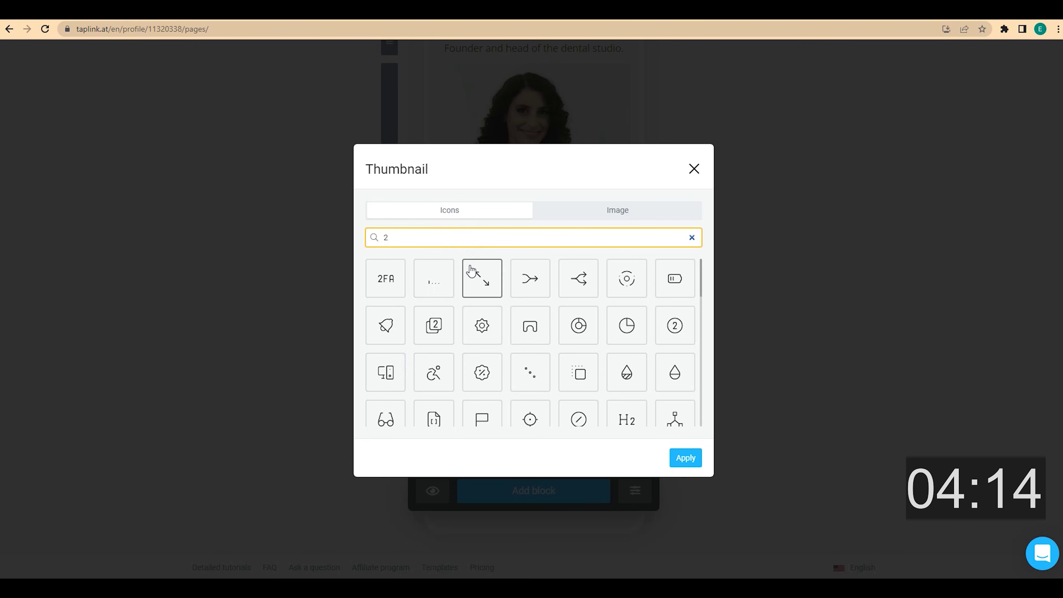
scroll(472, 274, "down", 1)
scroll(471, 274, "down", 2)
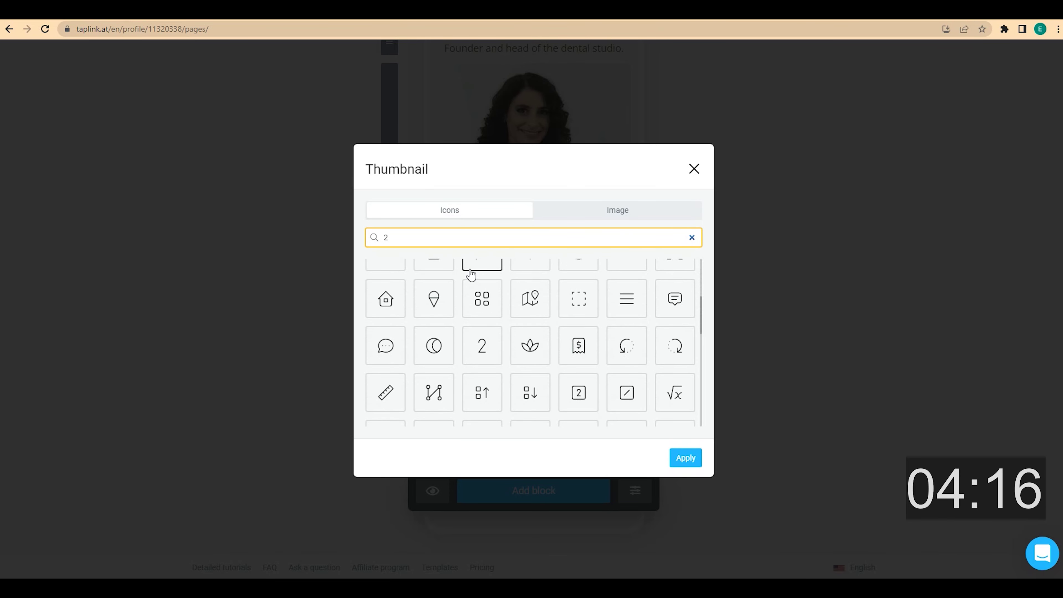
scroll(472, 274, "down", 1)
left_click(576, 335)
left_click(676, 458)
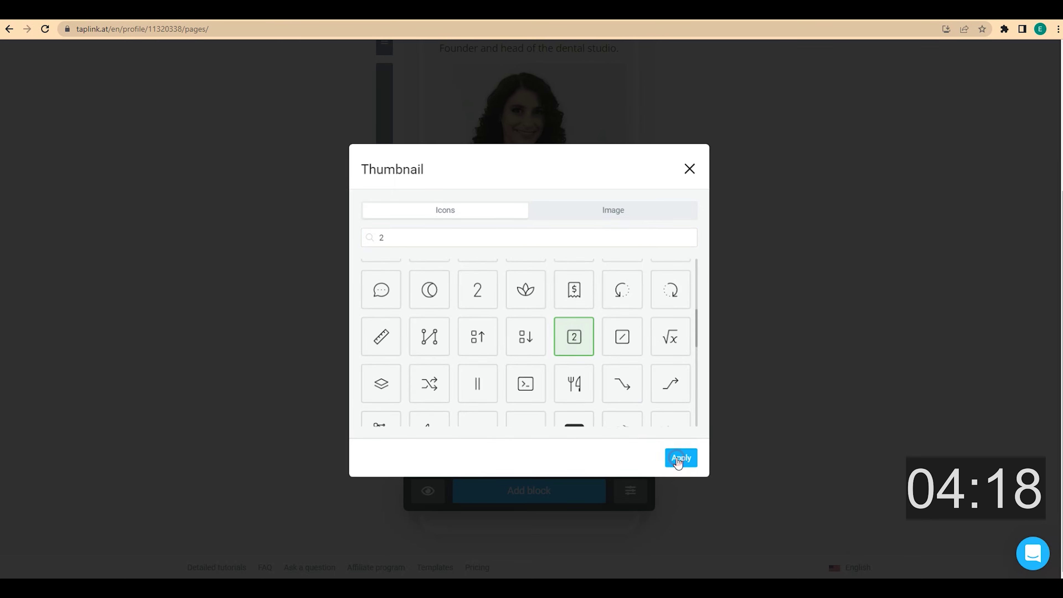
- Add a third service item titled Surgical Care with its list of services
left_click(570, 402)
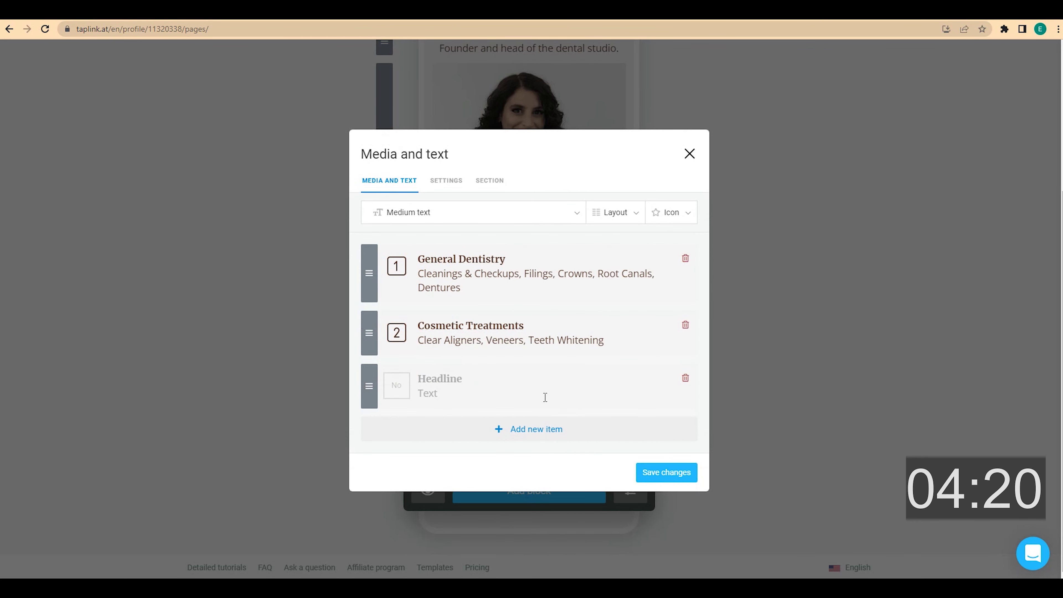
type("Surgical Care")
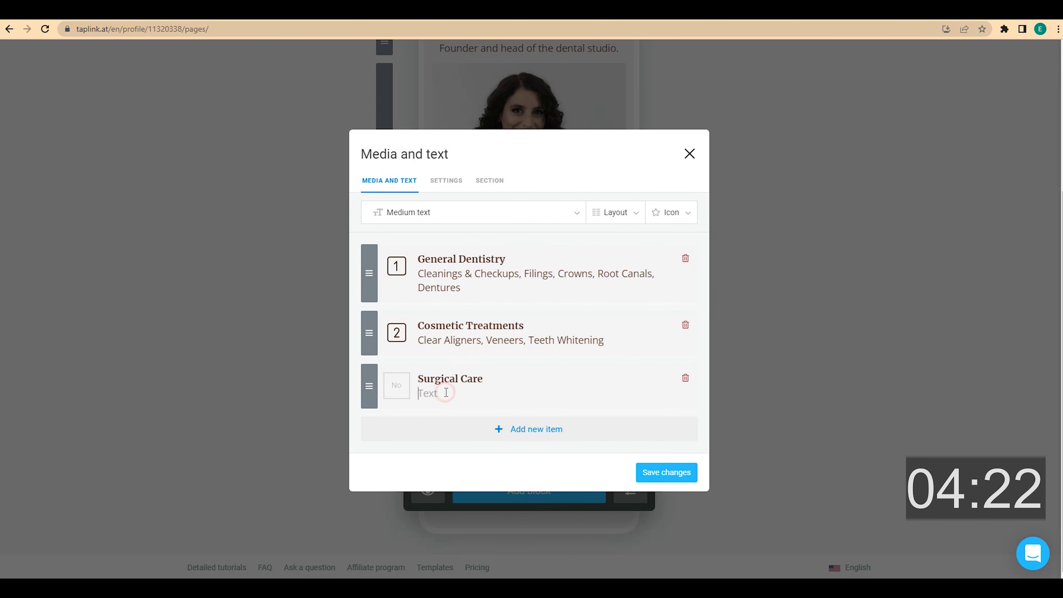
type("Implants, Wisdom Teeth Removal, IV Sedation")
- Give the Surgical Care item the boxed 3 icon
left_click(397, 386)
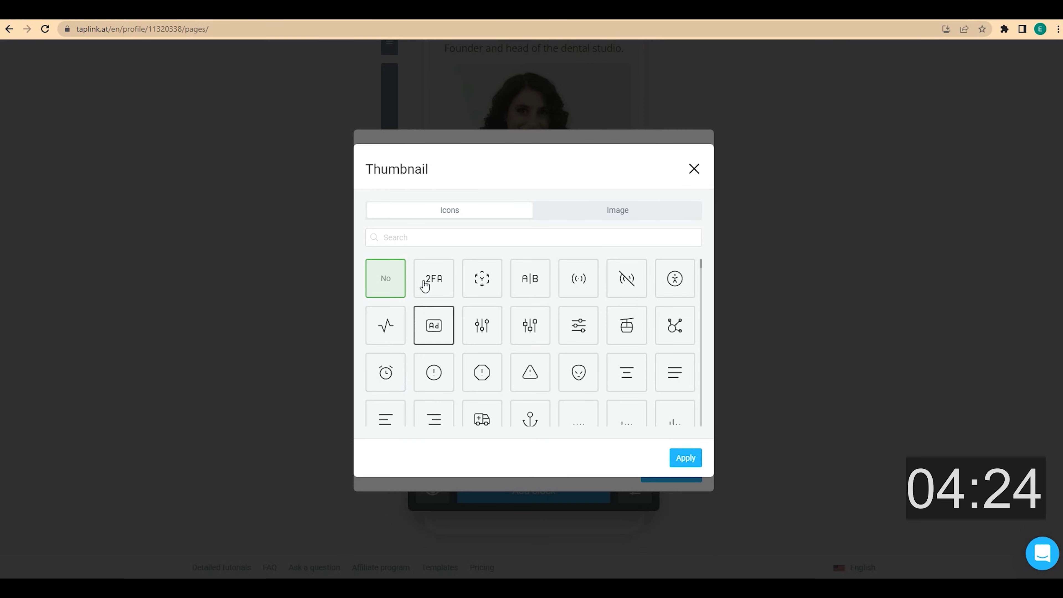
left_click(429, 237)
type("3")
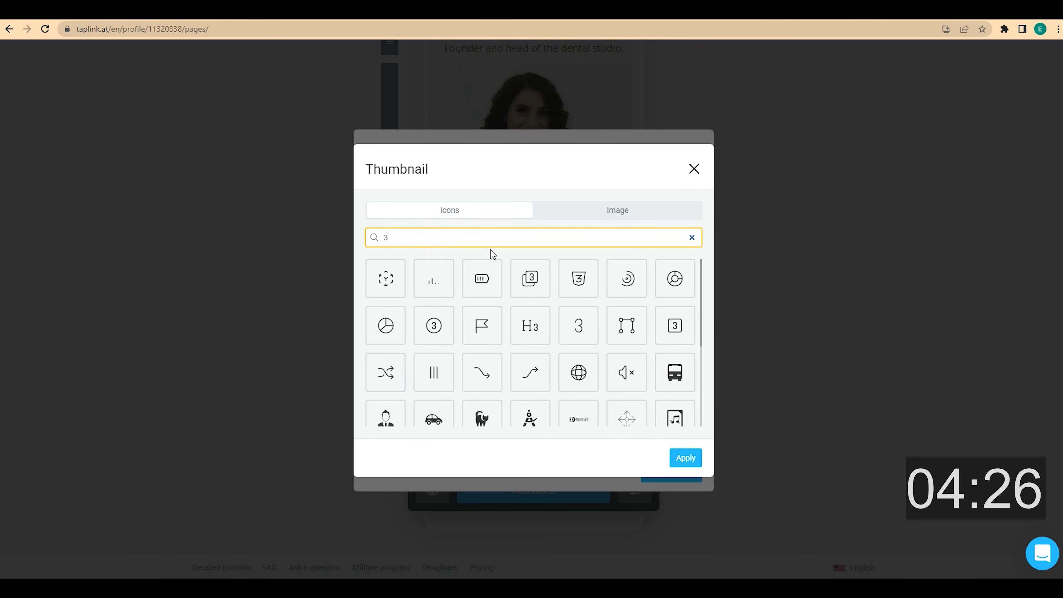
scroll(556, 331, "down", 3)
scroll(557, 330, "up", 1)
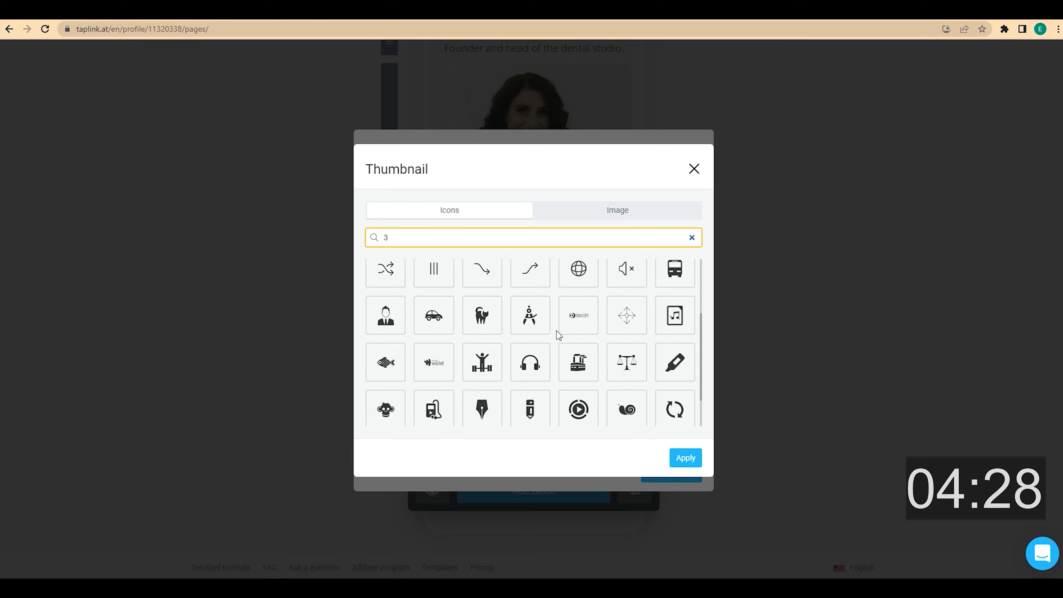
scroll(556, 331, "up", 2)
left_click(674, 325)
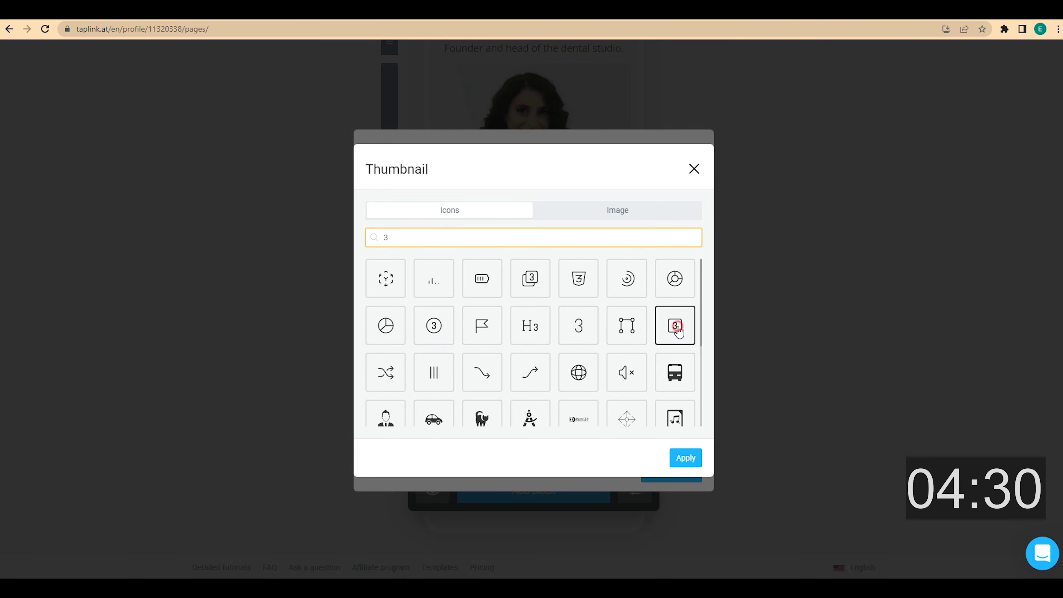
left_click(680, 457)
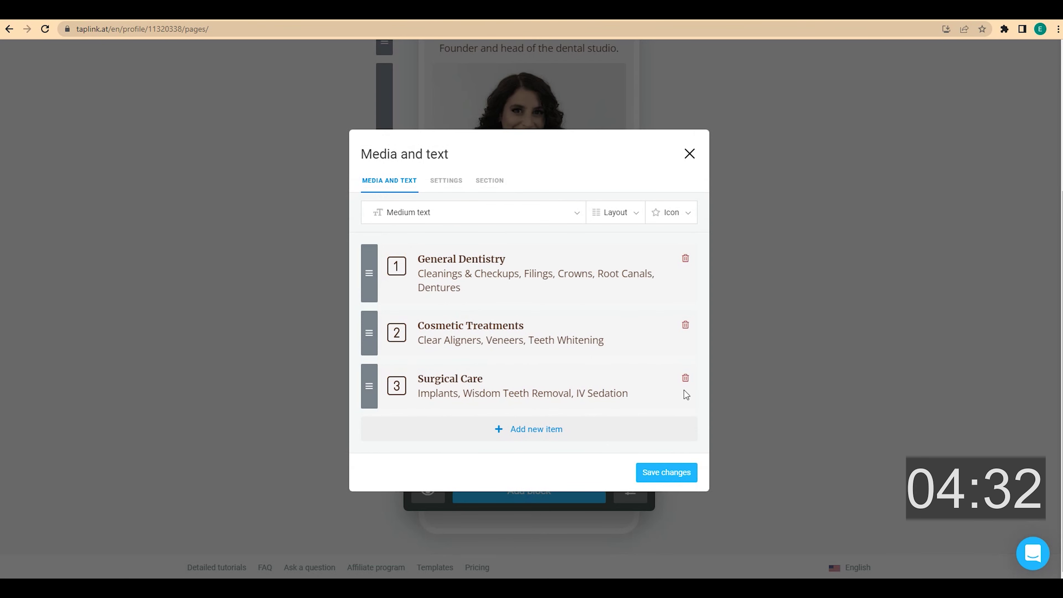
- Widen the indent between service cards to 2x and save the services list
left_click(629, 213)
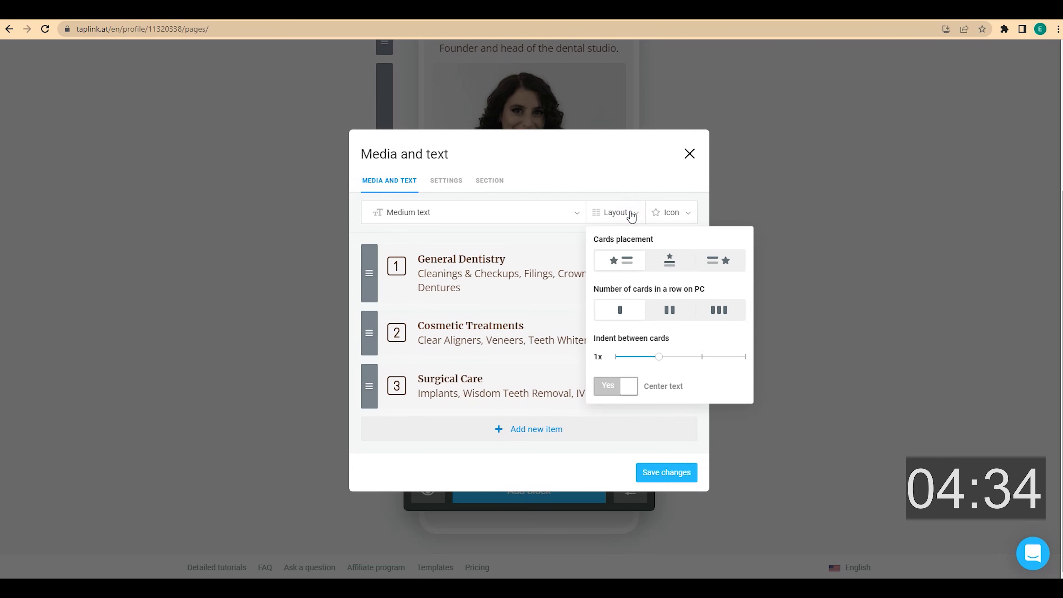
left_click_drag(687, 361, 694, 356)
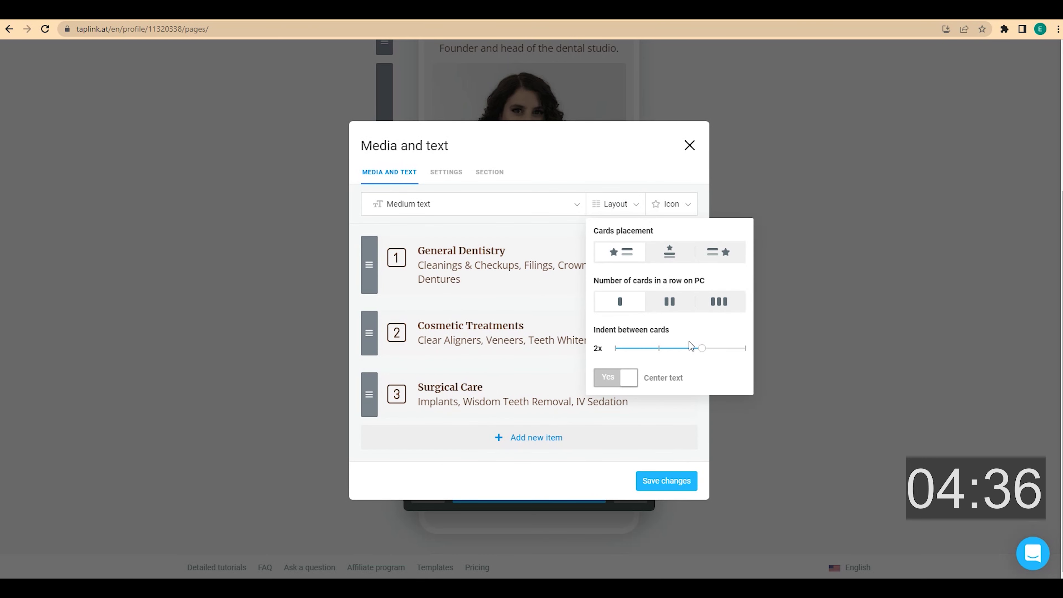
left_click(639, 205)
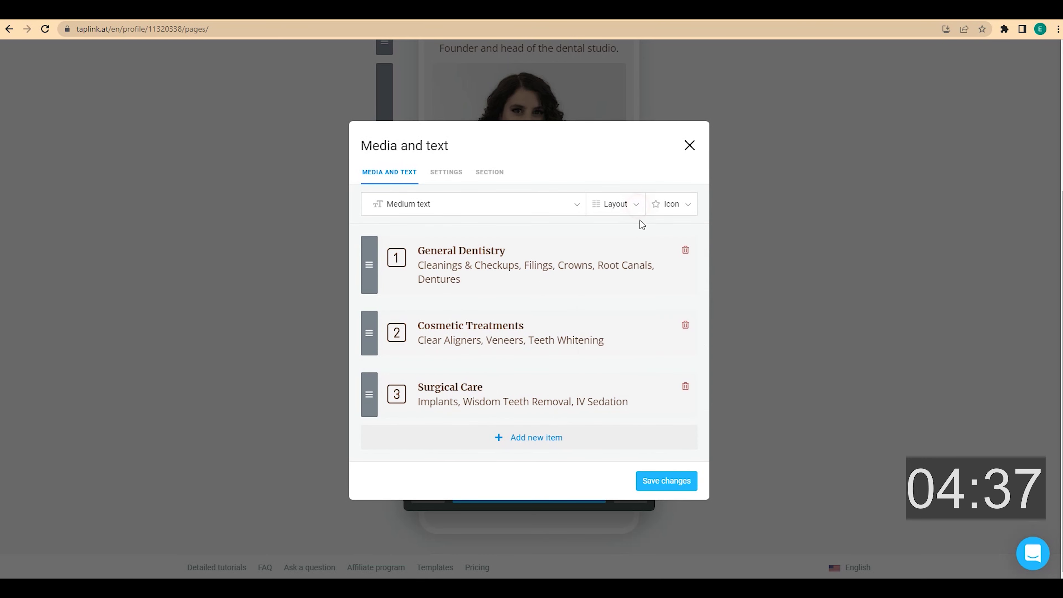
left_click(676, 481)
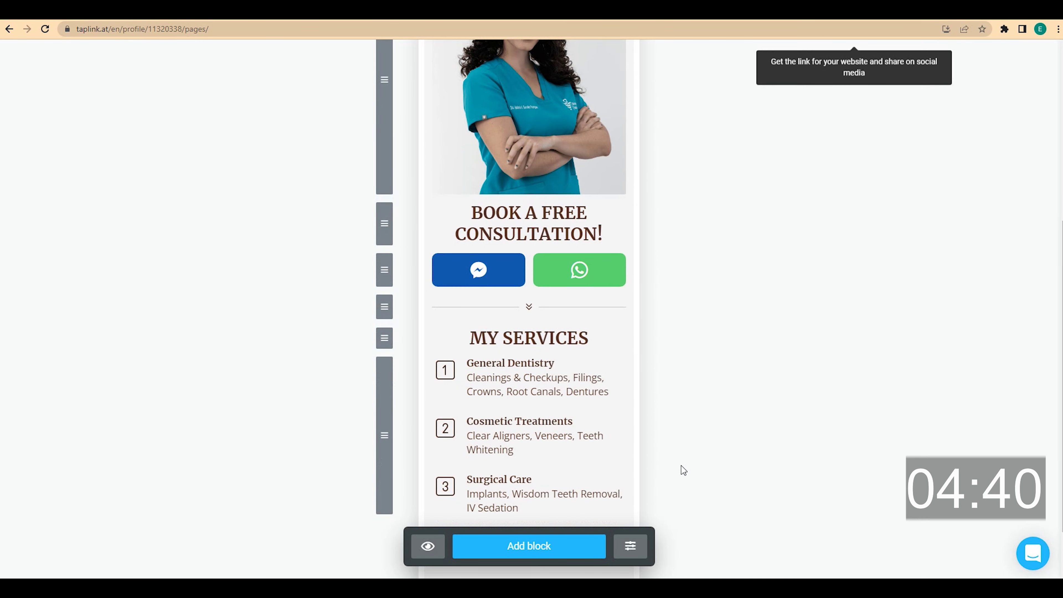
scroll(686, 448, "down", 3)
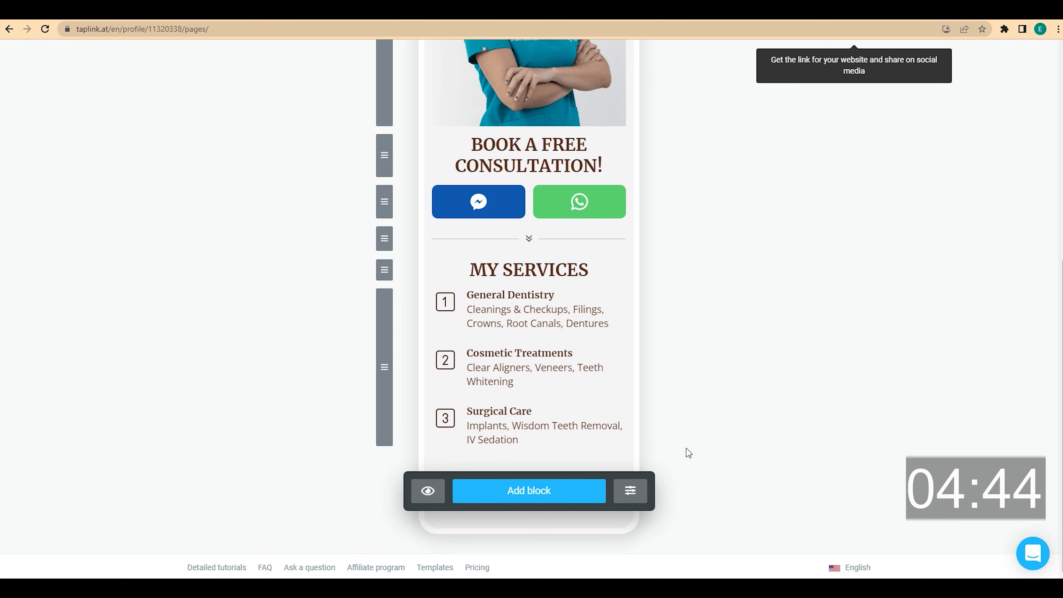
- Duplicate the chevron divider and move the copy below Surgical Care
left_click(543, 241)
left_click(386, 466)
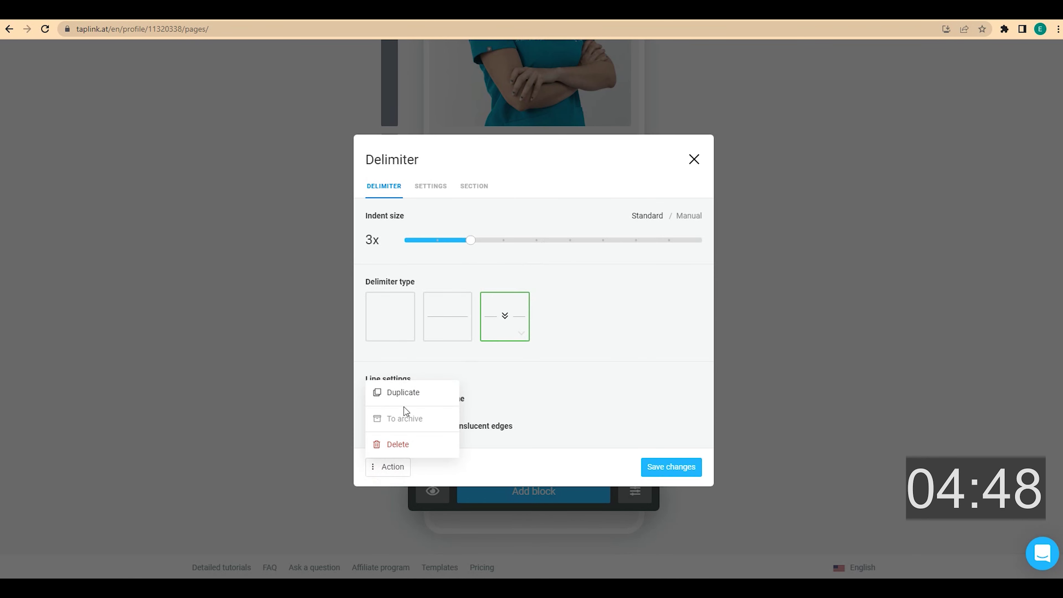
left_click(406, 394)
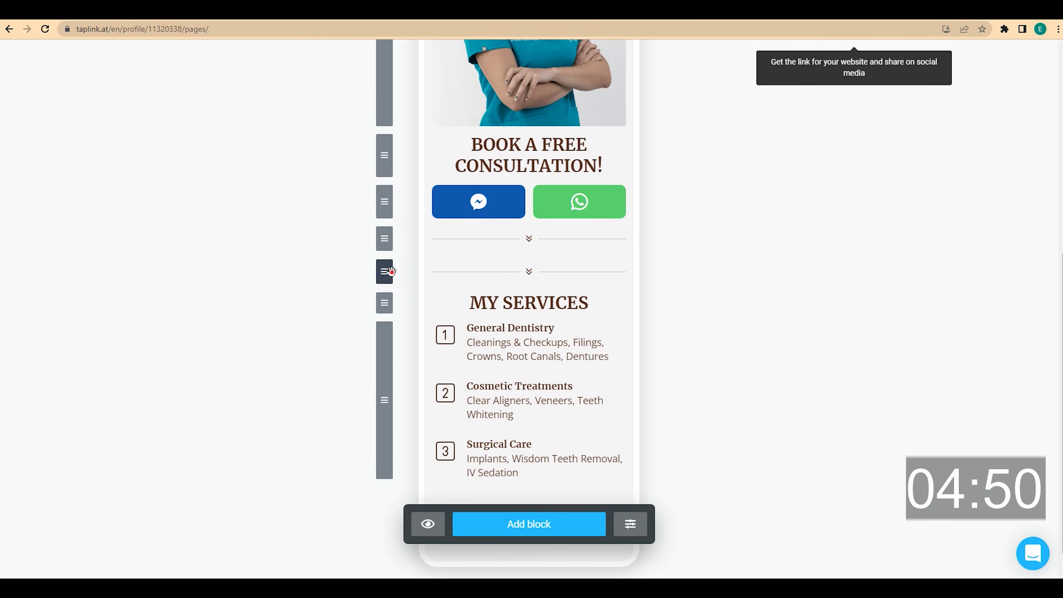
left_click_drag(390, 271, 387, 468)
scroll(644, 373, "down", 1)
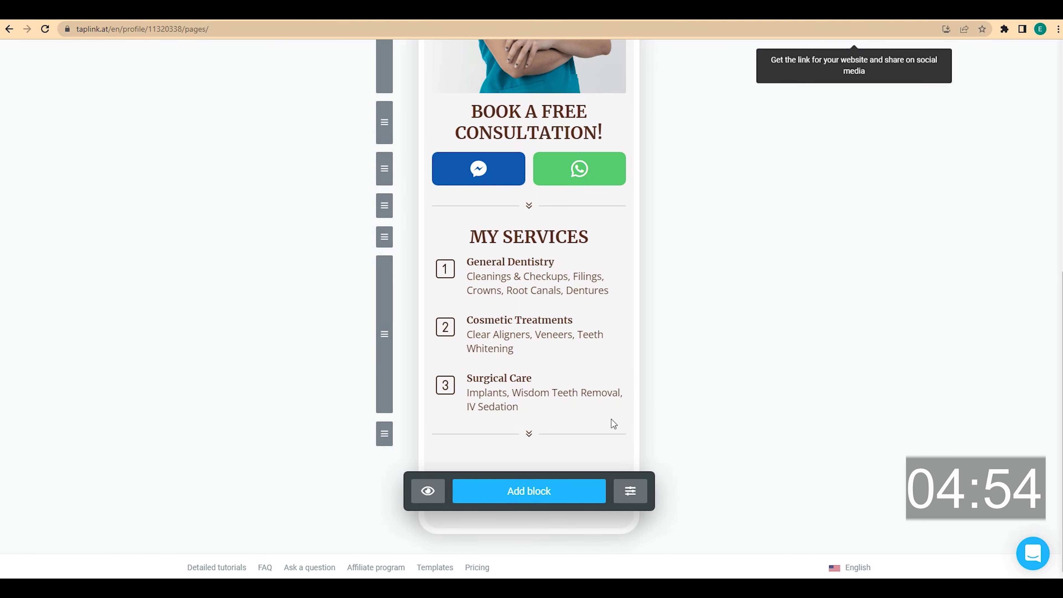
- Add a centred medium headline 'WHAT MY CLIENTS SAY' and save it
left_click(548, 494)
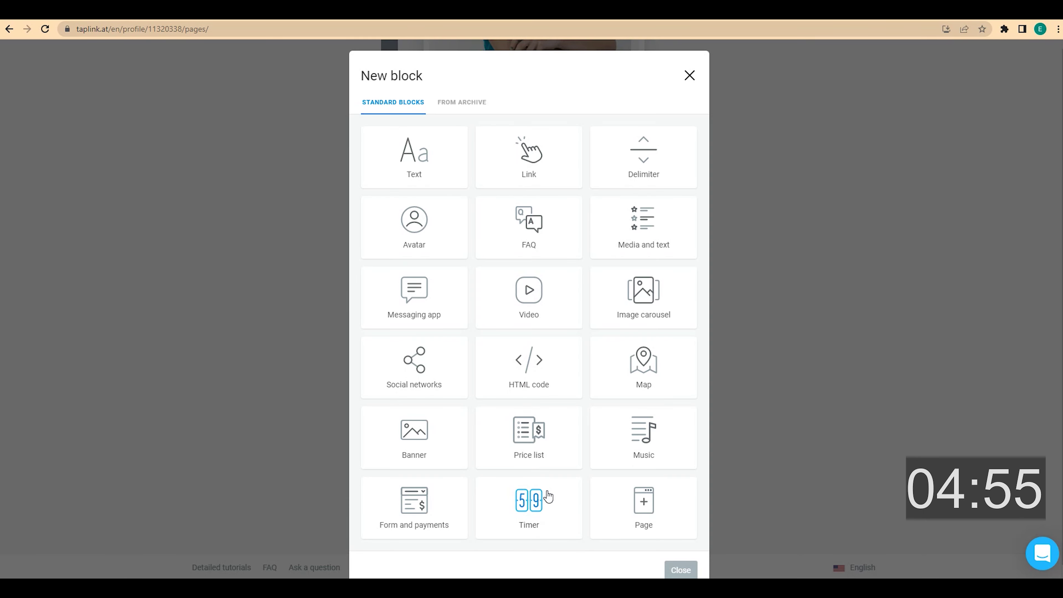
left_click(435, 184)
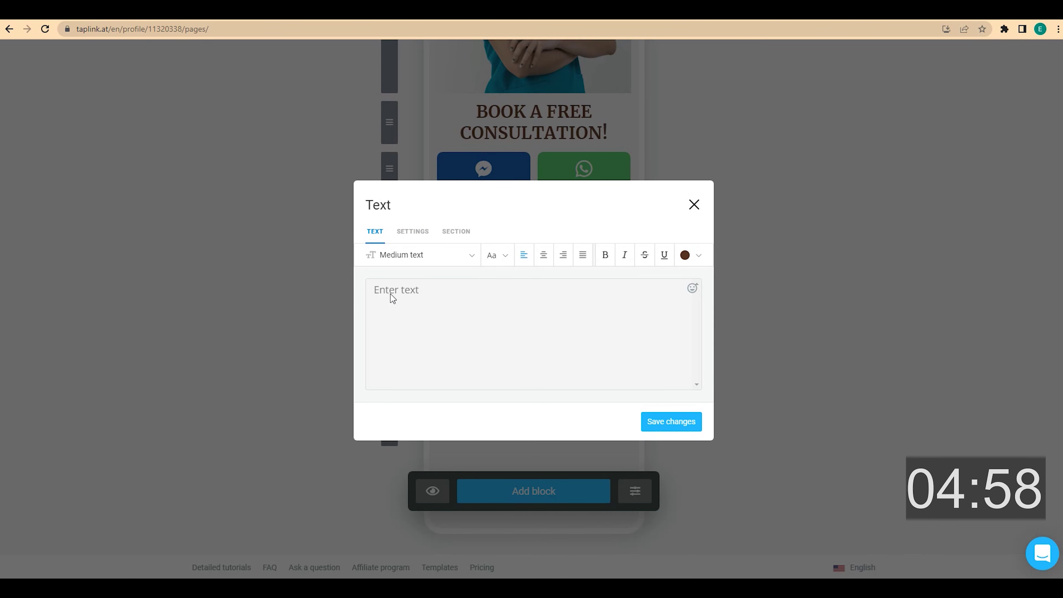
left_click(392, 299)
left_click(544, 256)
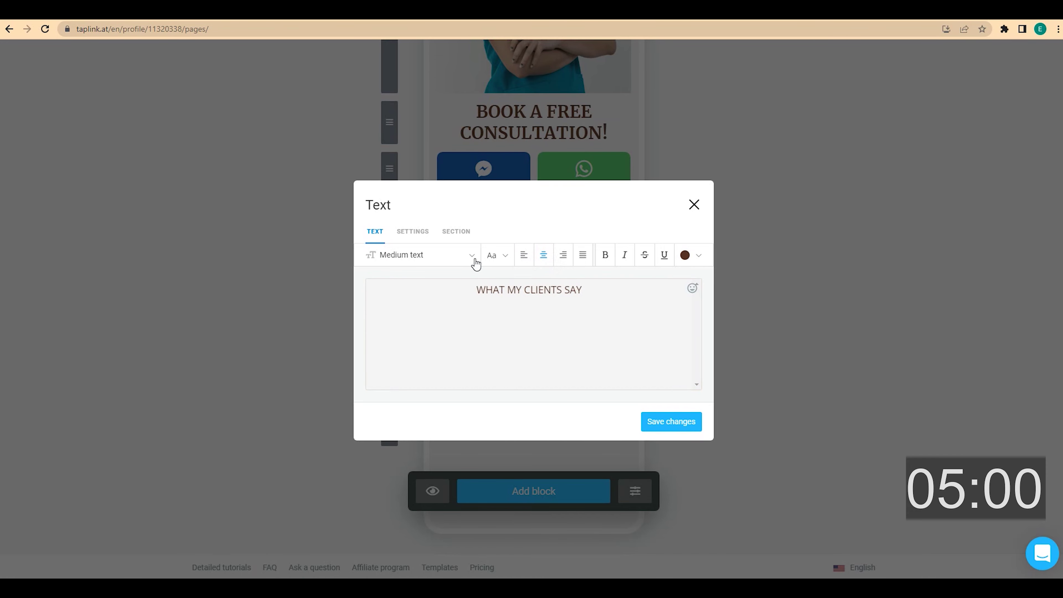
left_click(472, 257)
left_click(426, 387)
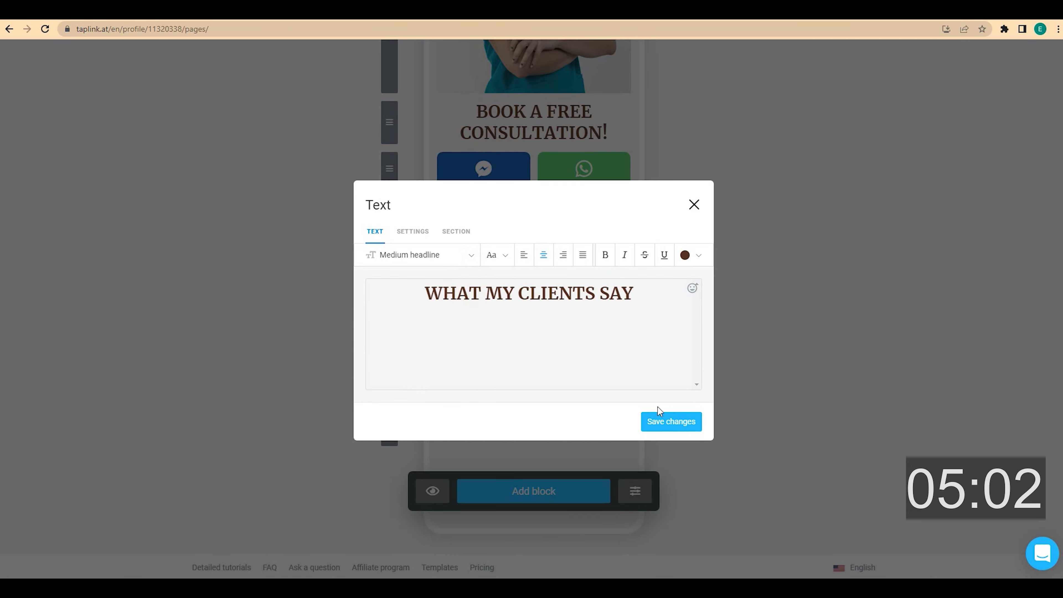
left_click(664, 415)
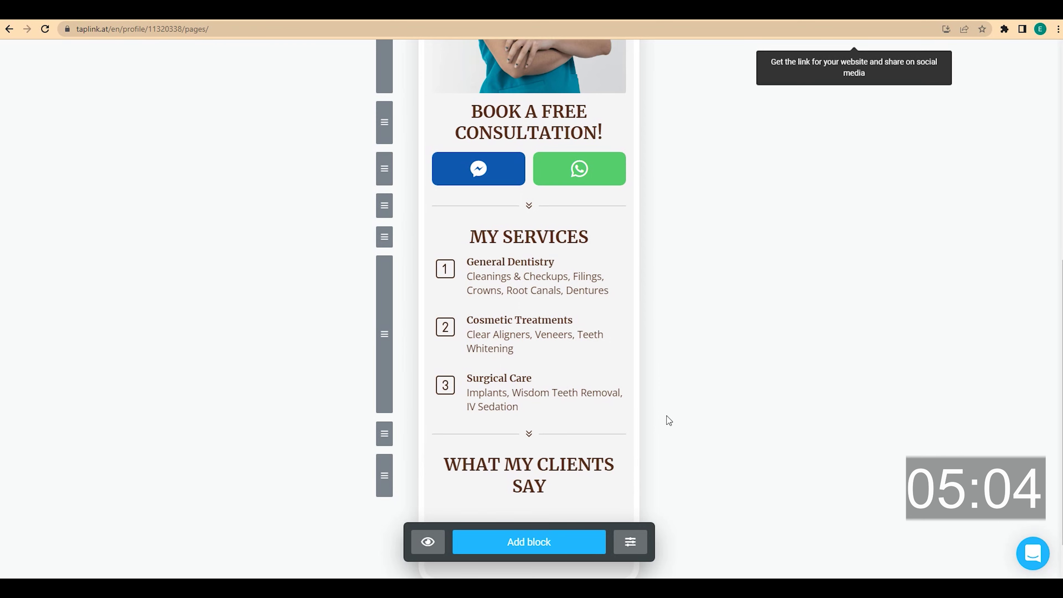
scroll(666, 420, "down", 2)
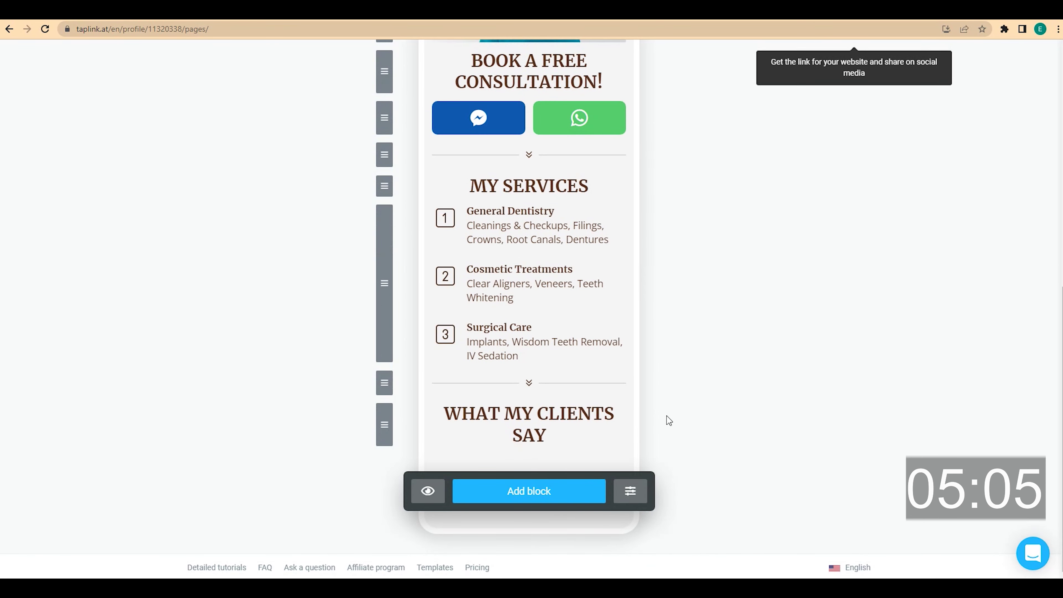
- Add a Media and text card with the client's name as headline and her review
left_click(560, 491)
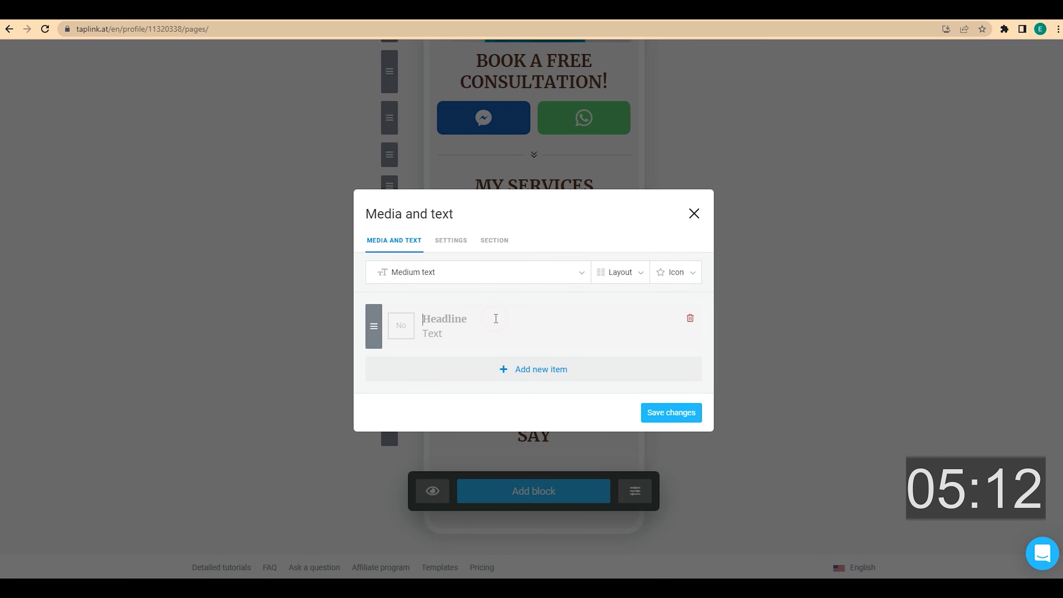
type("Melissa K.")
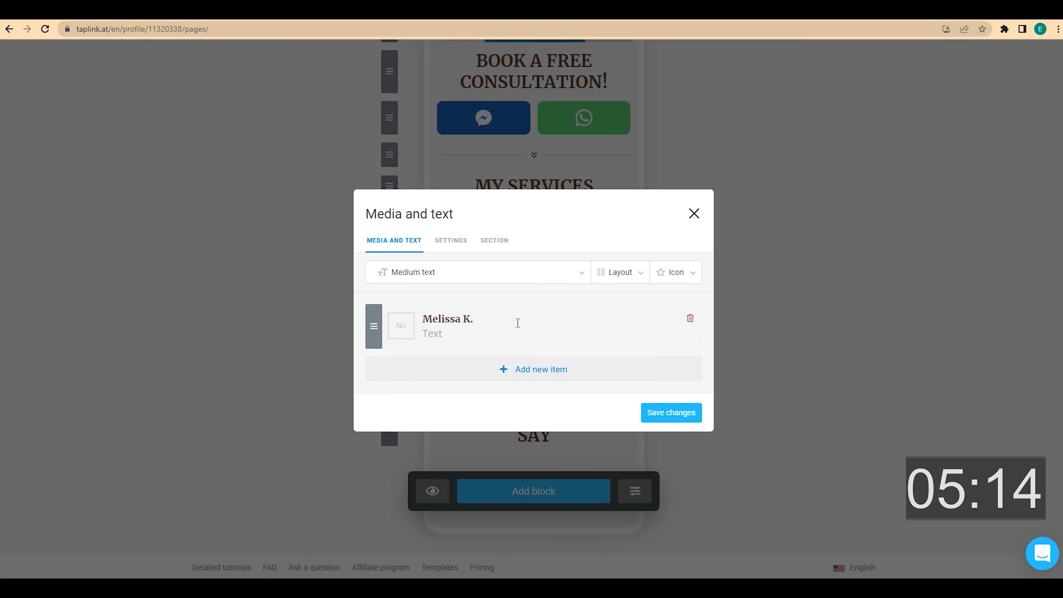
left_click(486, 334)
type("I had an amazing experience. I have been to several offices, but this one really blew me away. I was beyond impressed with every detail of my visit.")
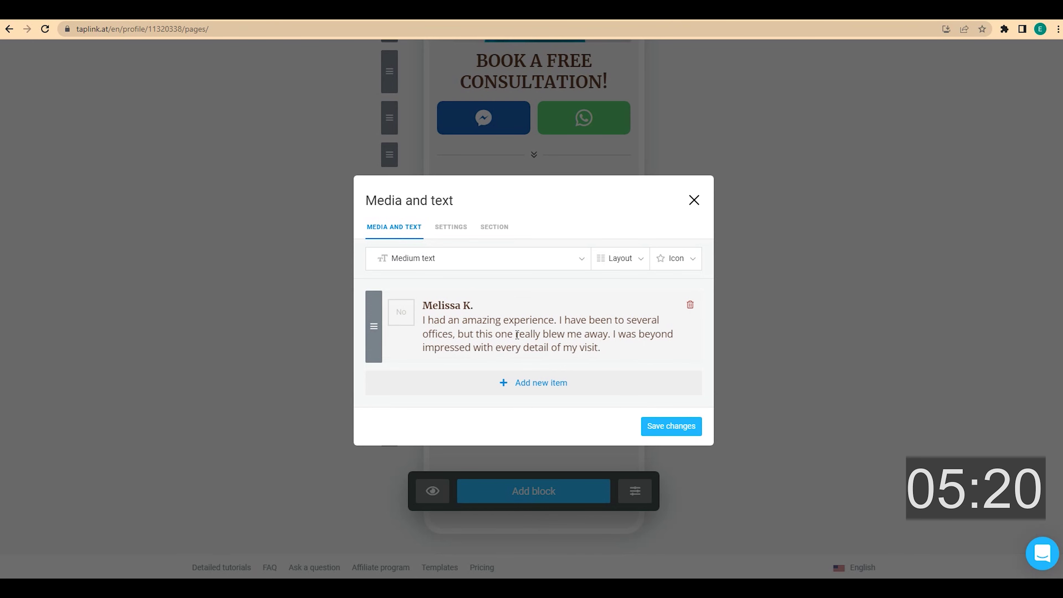
- Set the card's thumbnail to the outline closing-quote icon
left_click(402, 319)
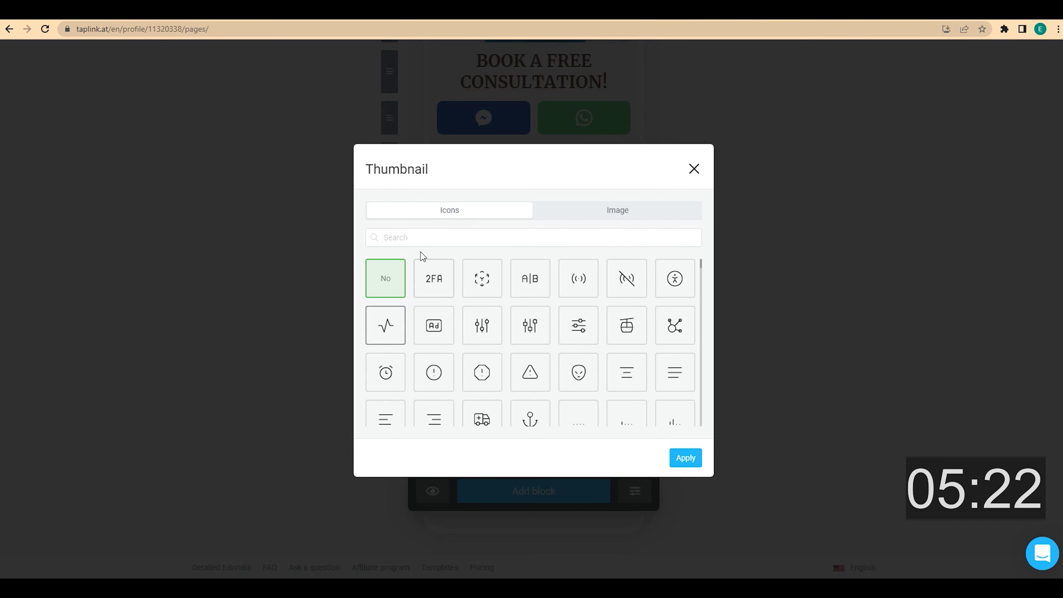
left_click(427, 238)
type("quo")
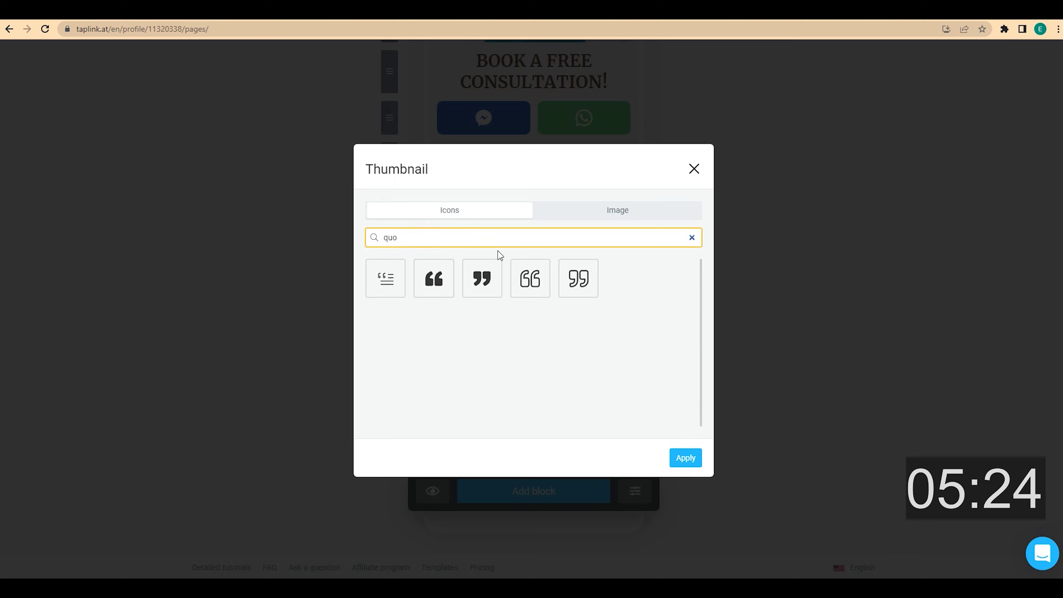
left_click(577, 278)
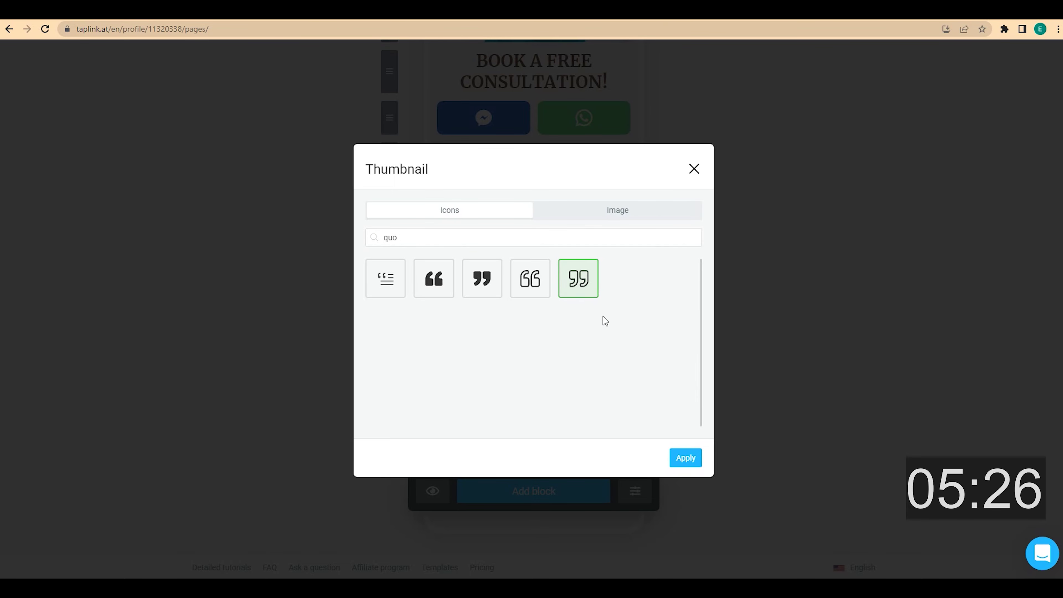
left_click(676, 455)
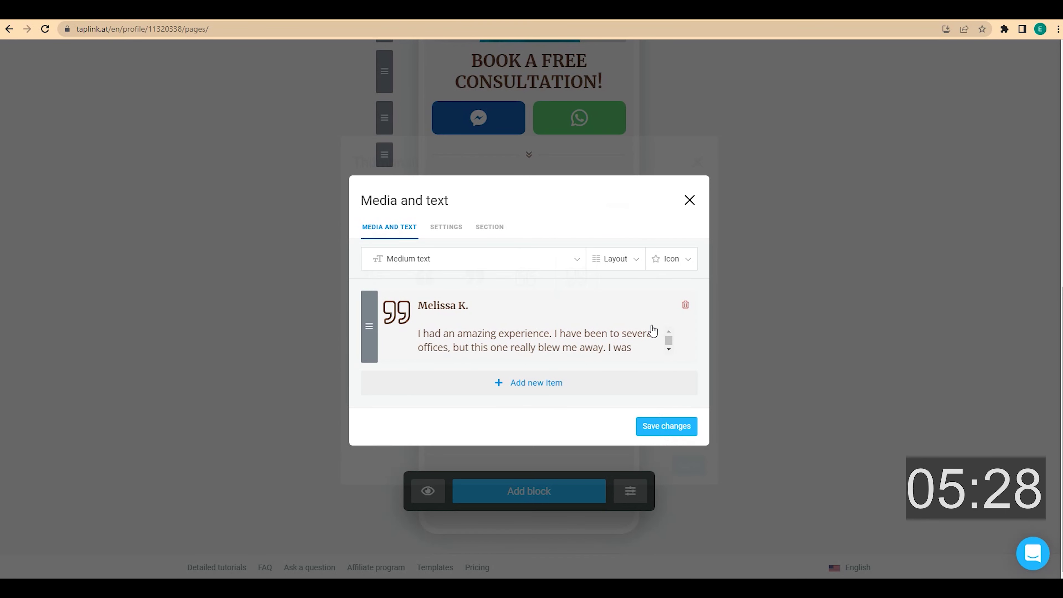
- Place the icon above centred text, set card spacing to 2x and icon size to 56 px
left_click(636, 261)
left_click(668, 306)
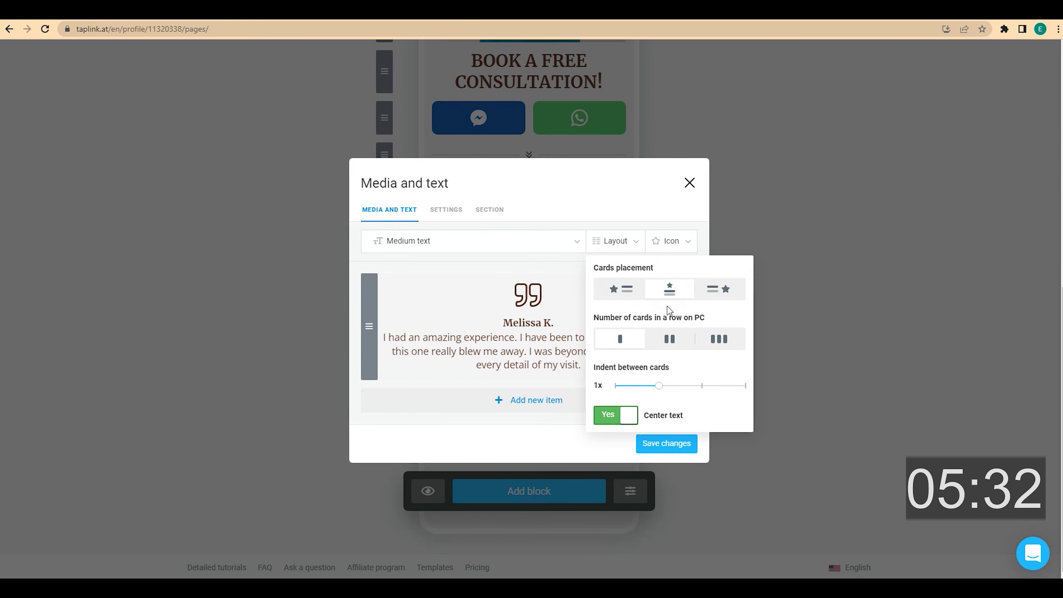
left_click_drag(665, 386, 691, 385)
left_click(690, 243)
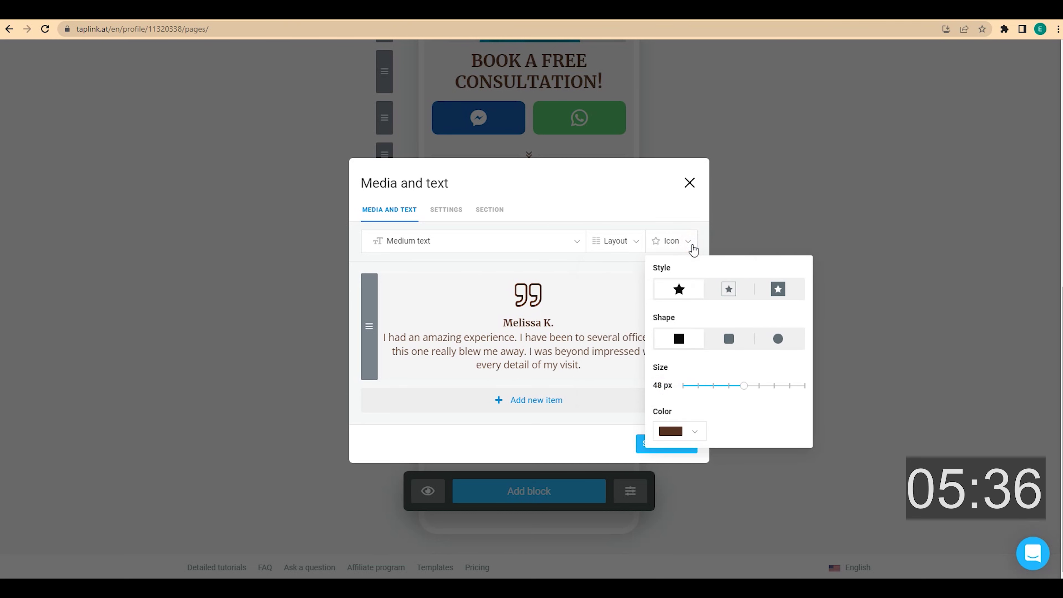
left_click_drag(740, 382, 758, 384)
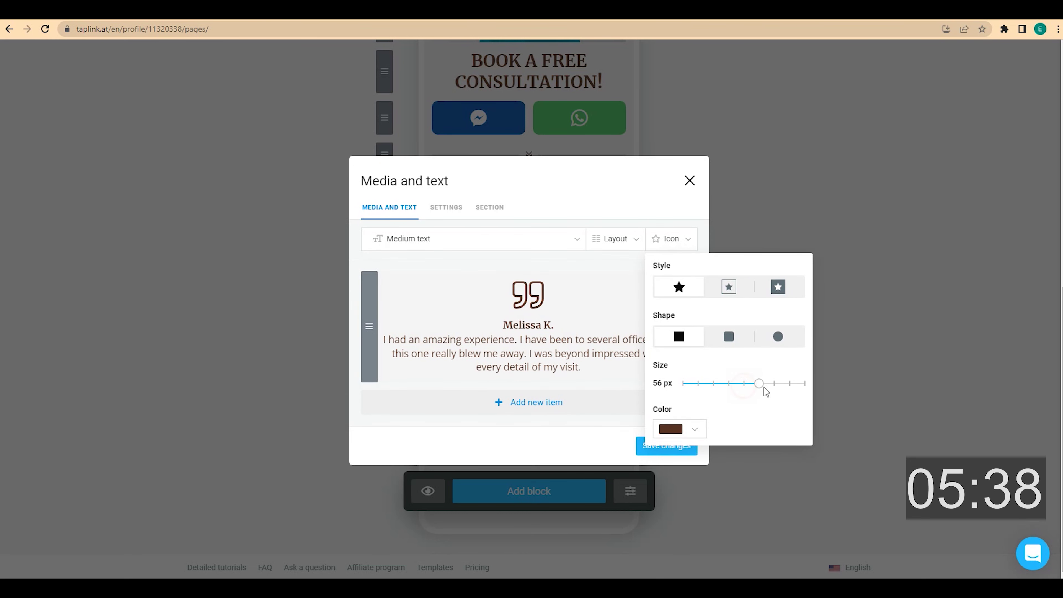
left_click(769, 387)
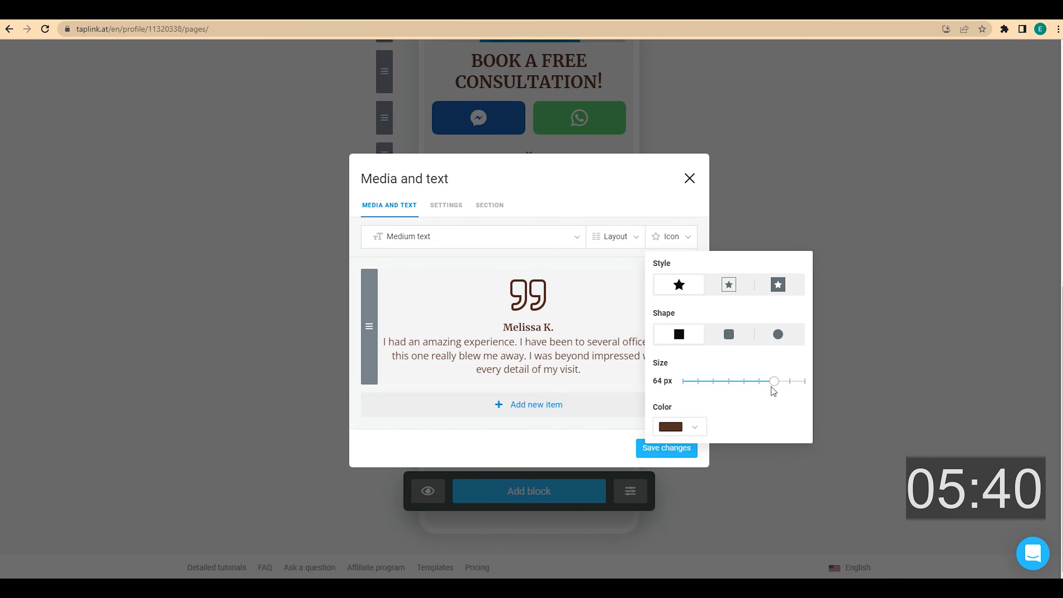
left_click_drag(771, 387, 764, 387)
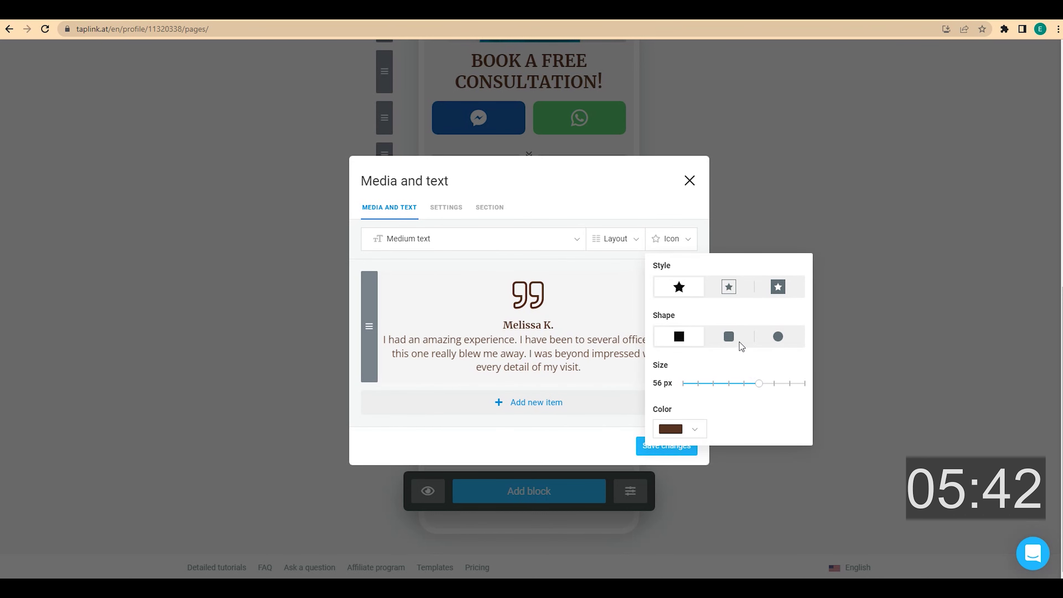
left_click(687, 240)
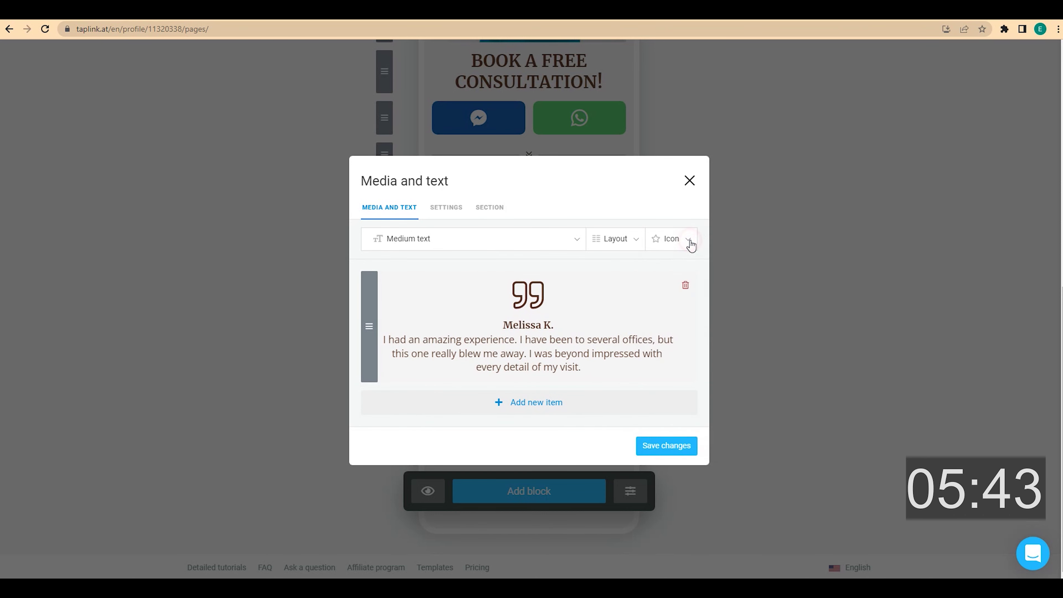
left_click(561, 404)
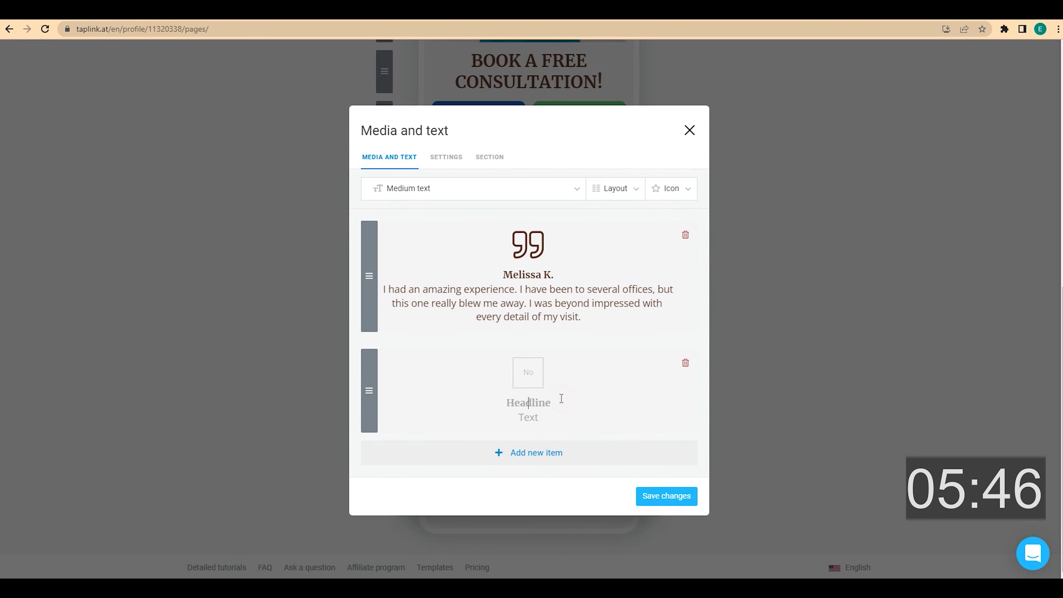
left_click(529, 371)
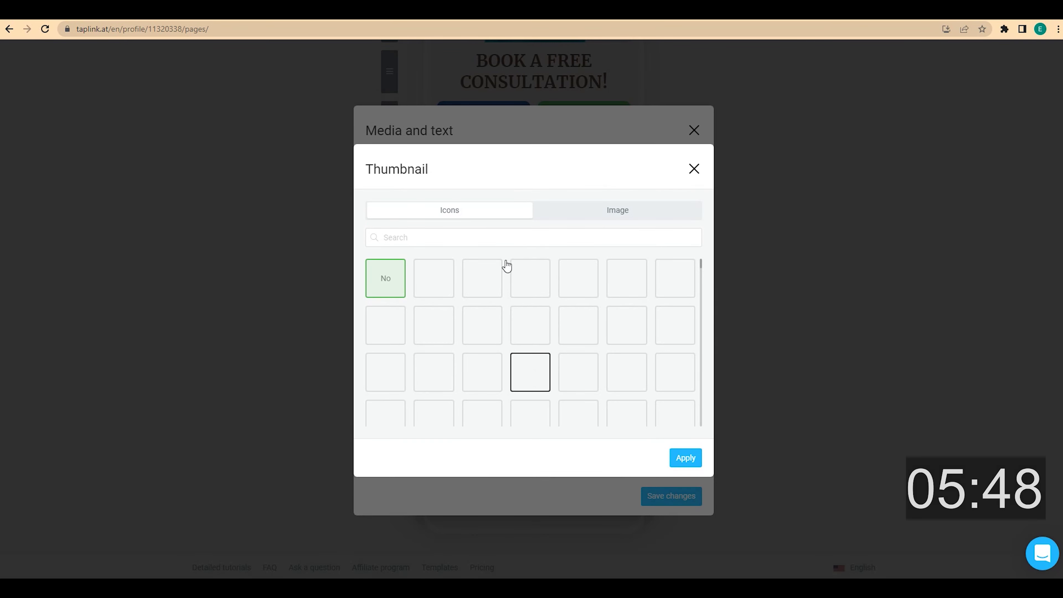
left_click(486, 233)
type("qoute")
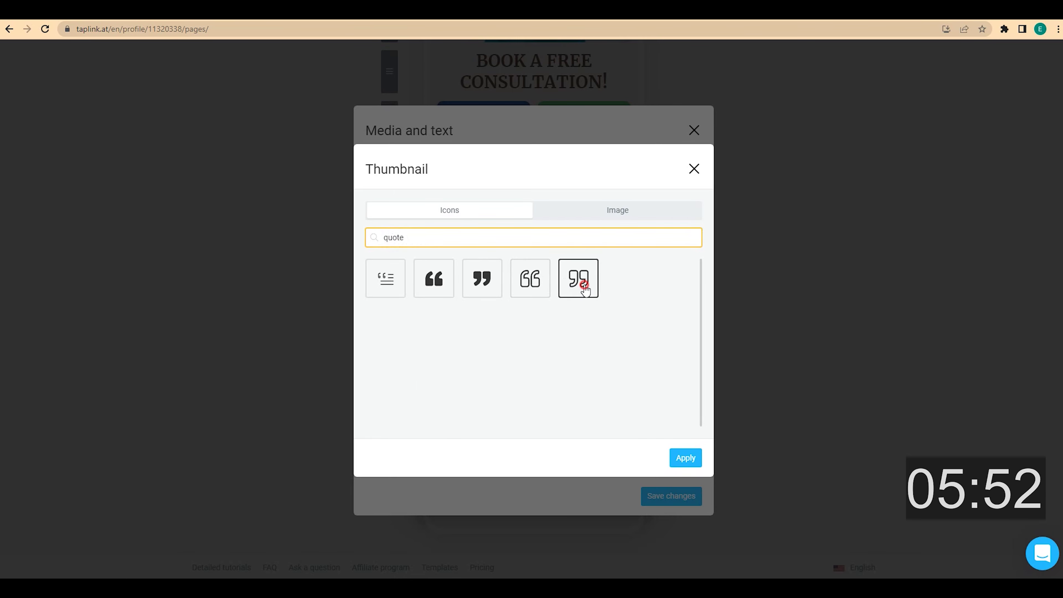
left_click(579, 279)
left_click(685, 457)
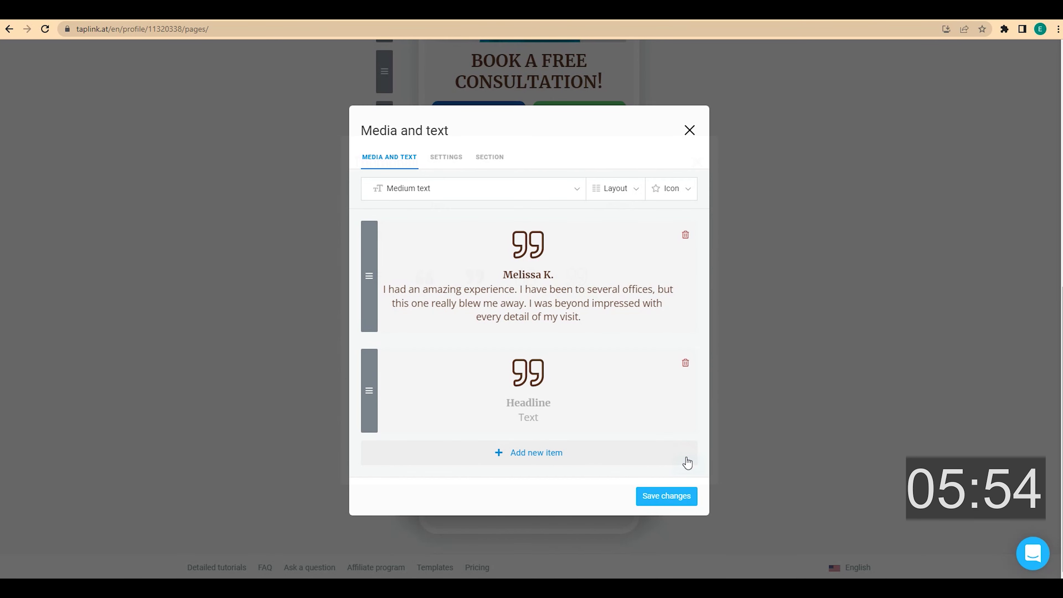
left_click(548, 403)
type("Kathy S")
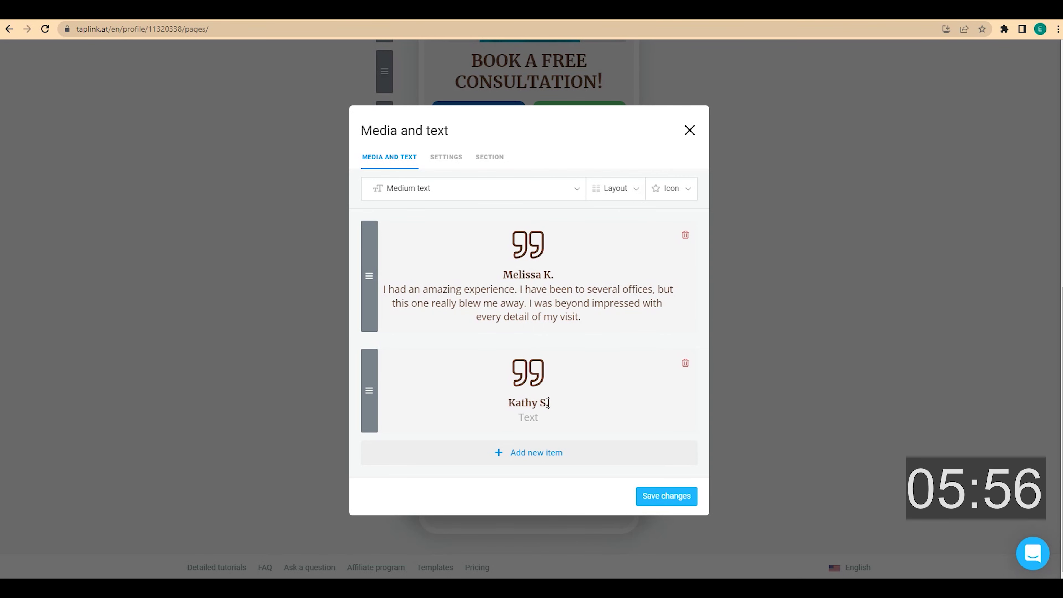
type(".")
type("Excellent treatment. Would highly recommend Dr. Weber to my family and friends.")
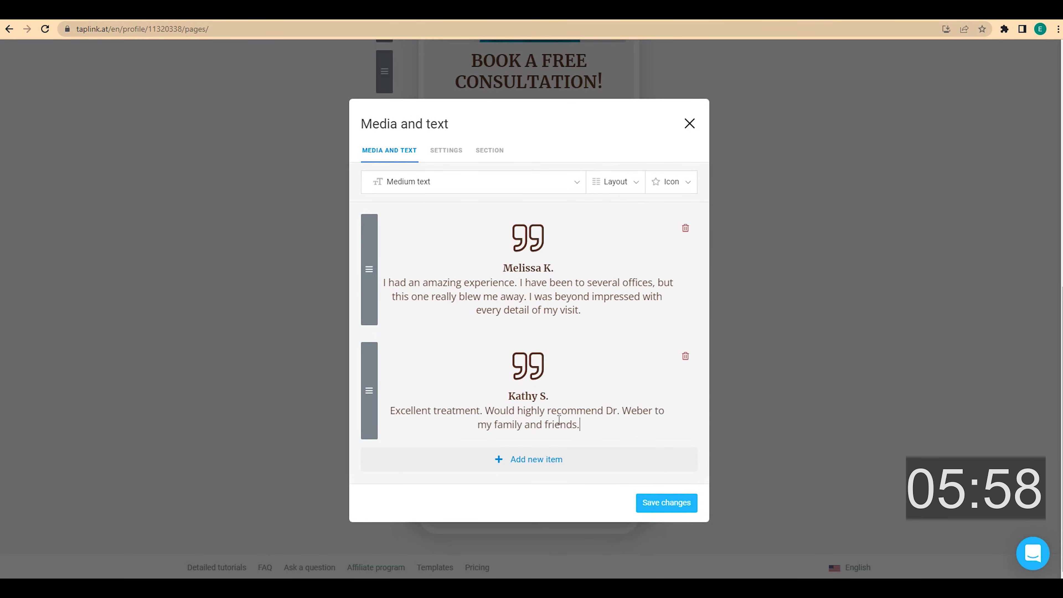
left_click(550, 458)
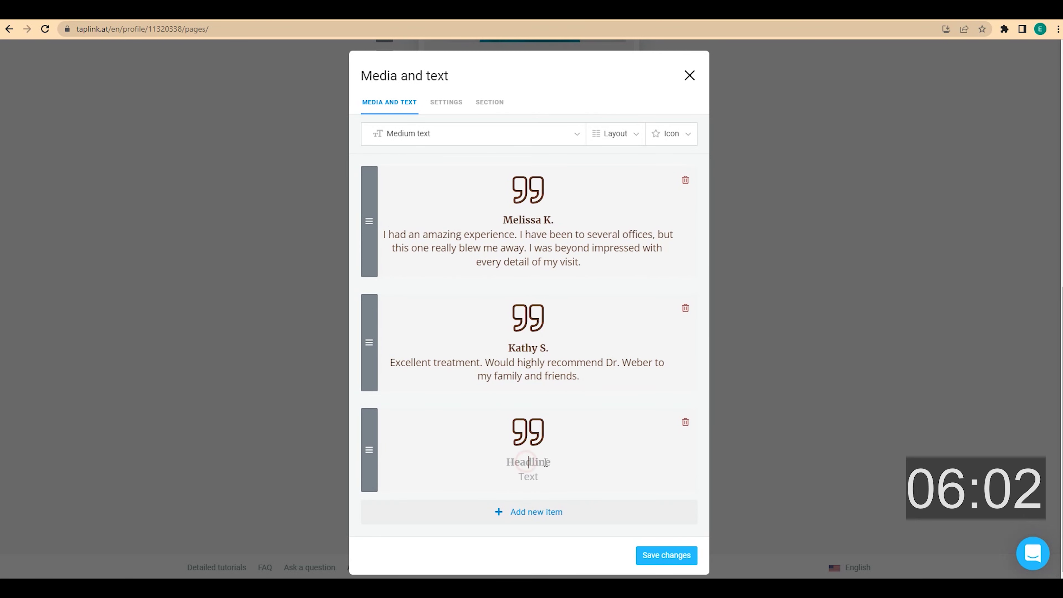
type("Ben M.")
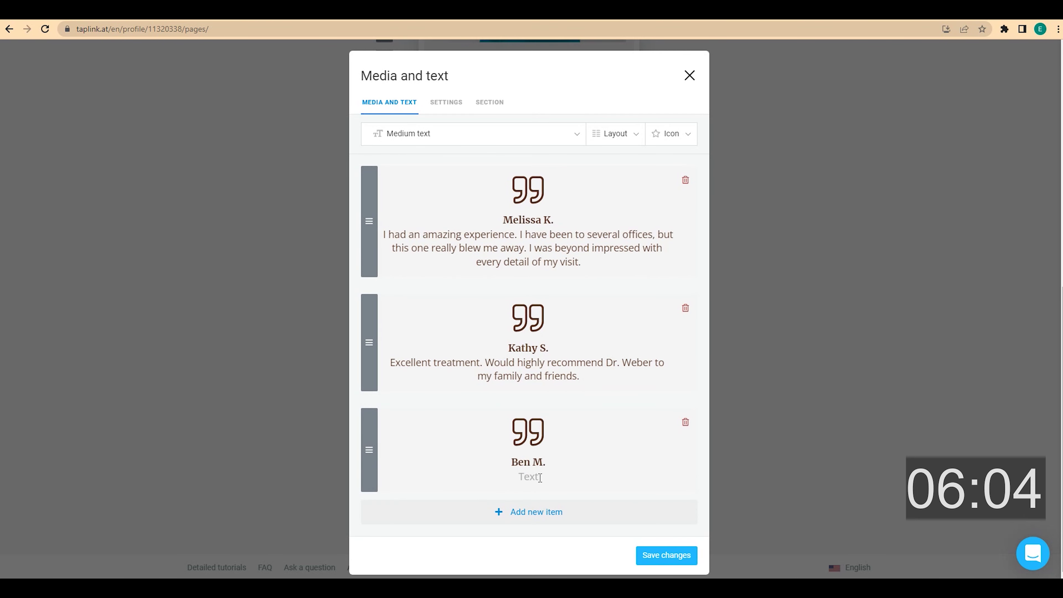
left_click(540, 477)
type("The atmosphere in the office is warm and welcoming. The doctor is genuinely care about you as an individual as well as the health of your teeth.")
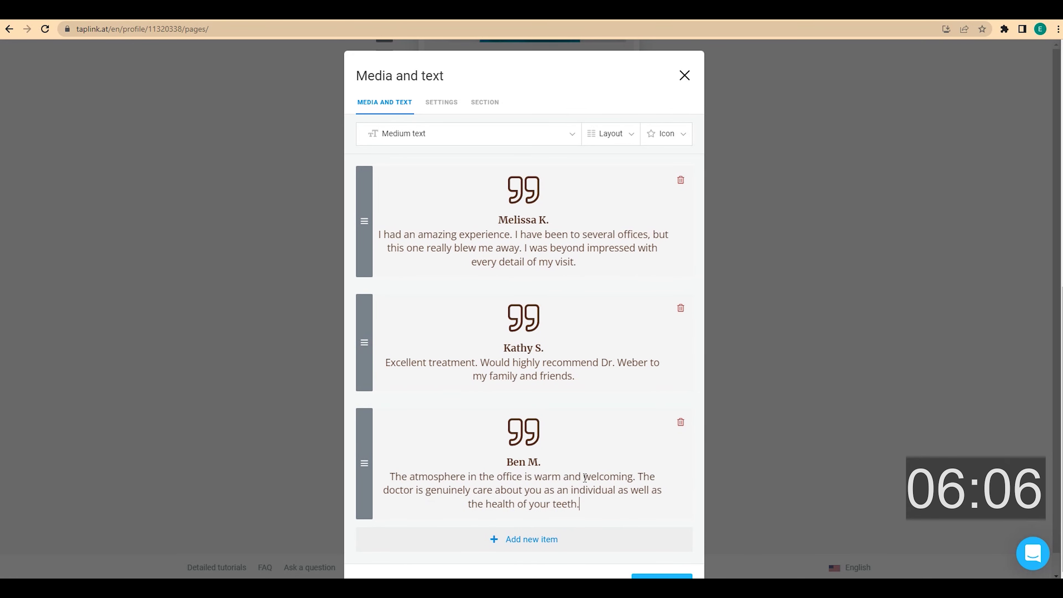
scroll(584, 477, "down", 1)
left_click(655, 563)
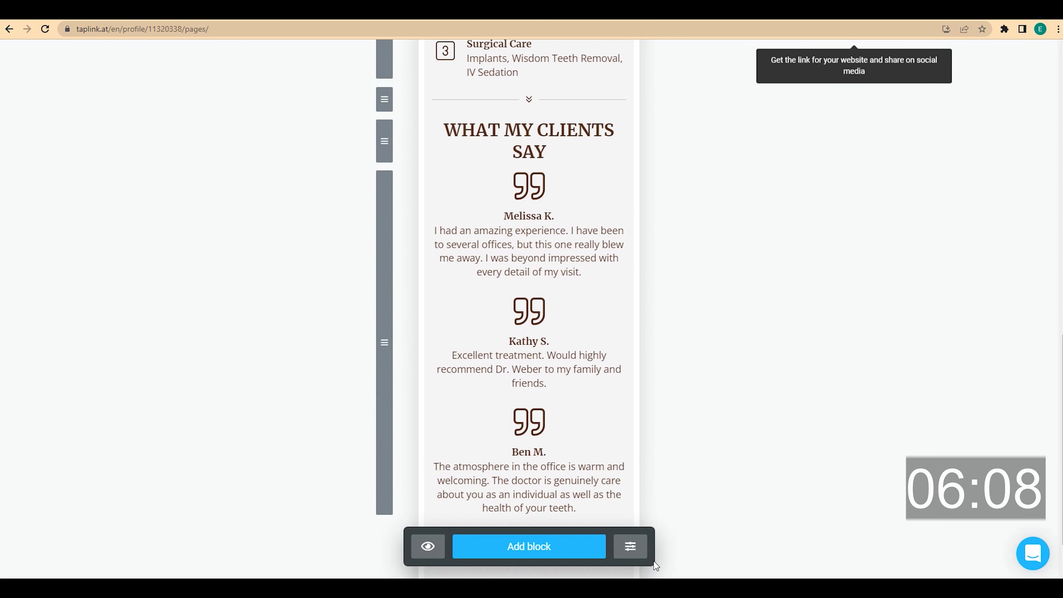
- Duplicate the chevron divider to follow the testimonials
scroll(682, 377, "down", 2)
scroll(682, 366, "up", 6)
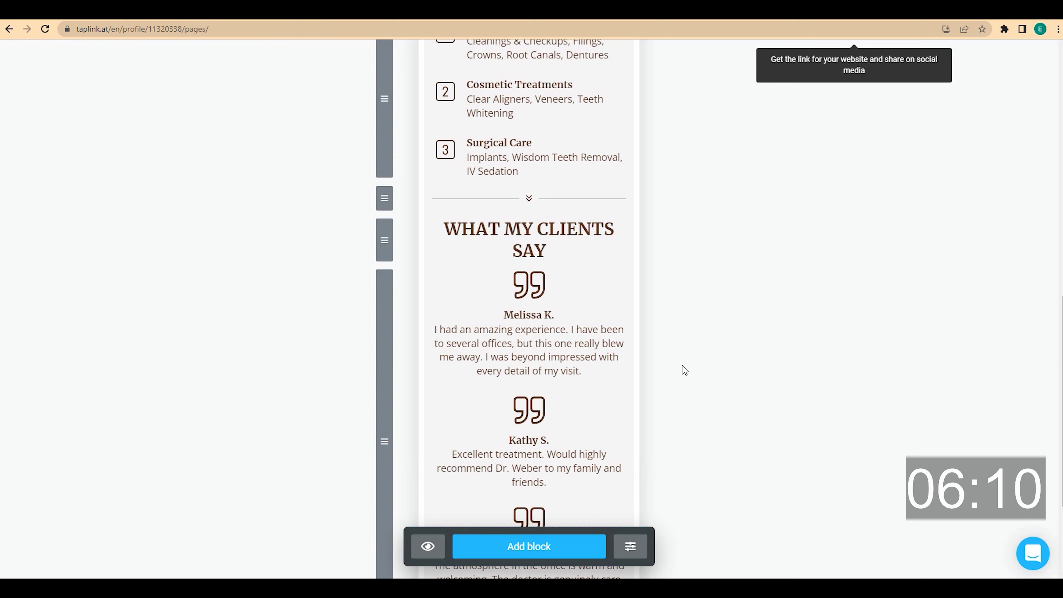
scroll(682, 366, "down", 5)
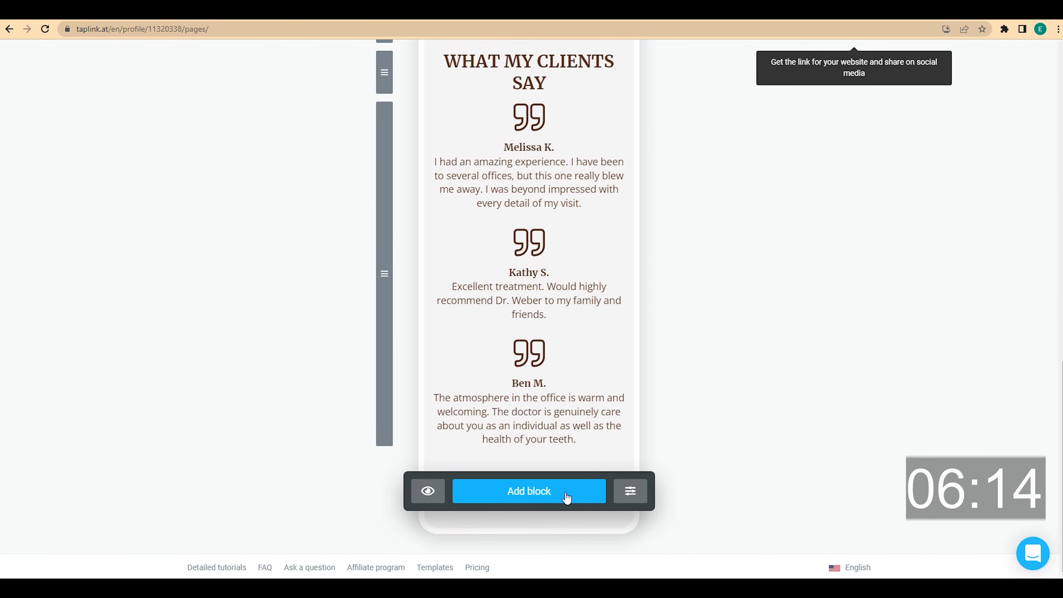
scroll(565, 496, "up", 3)
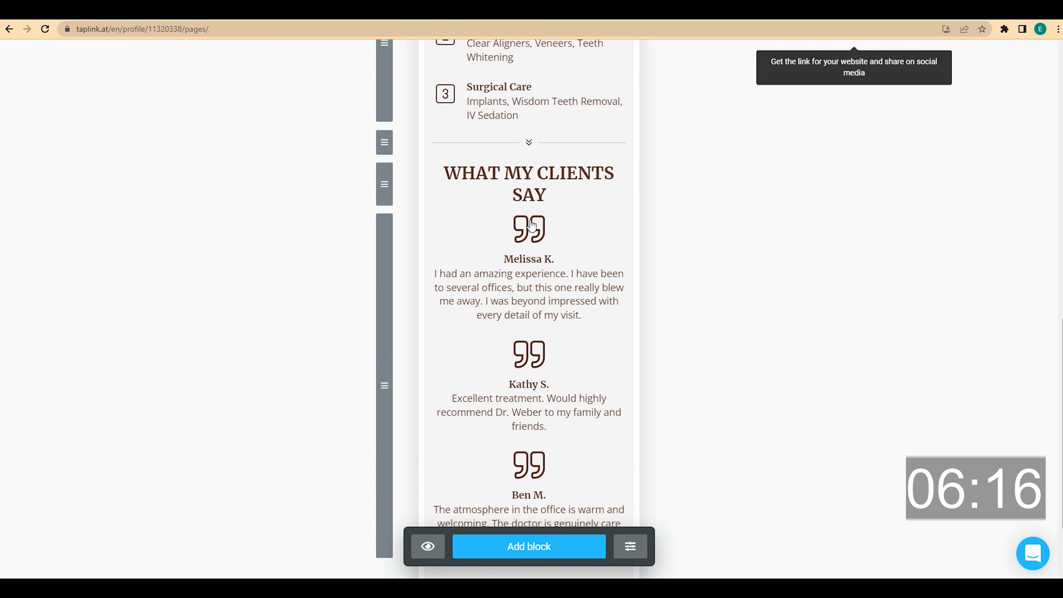
left_click(535, 150)
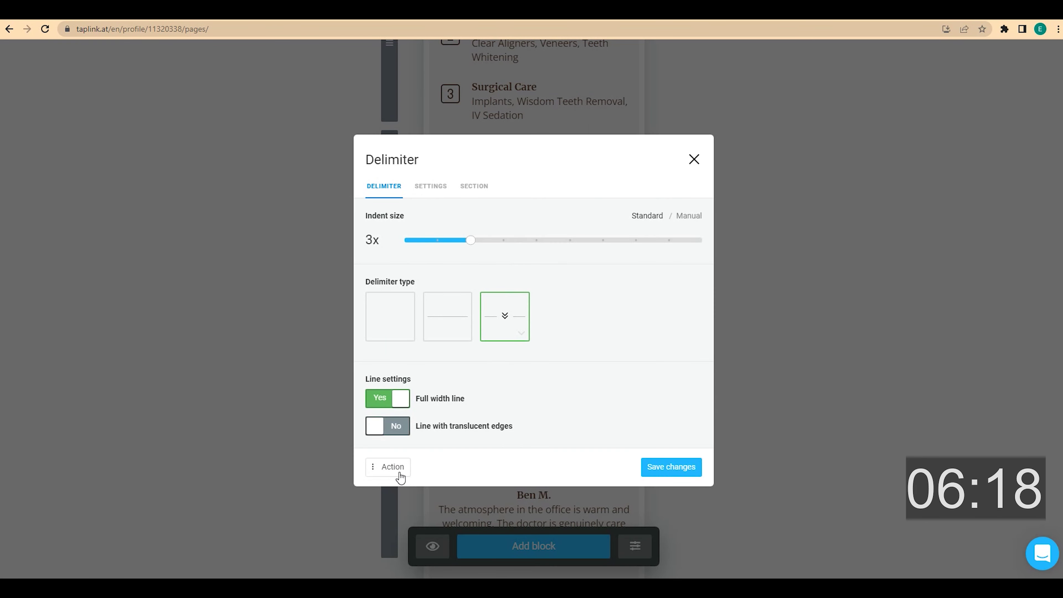
left_click(400, 470)
left_click(410, 400)
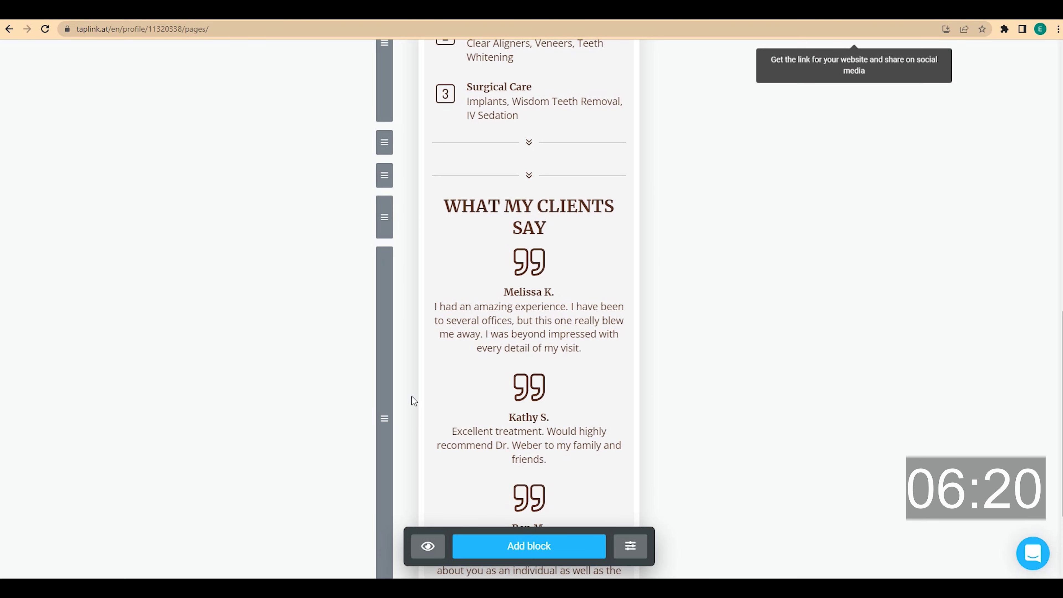
scroll(389, 251, "down", 4)
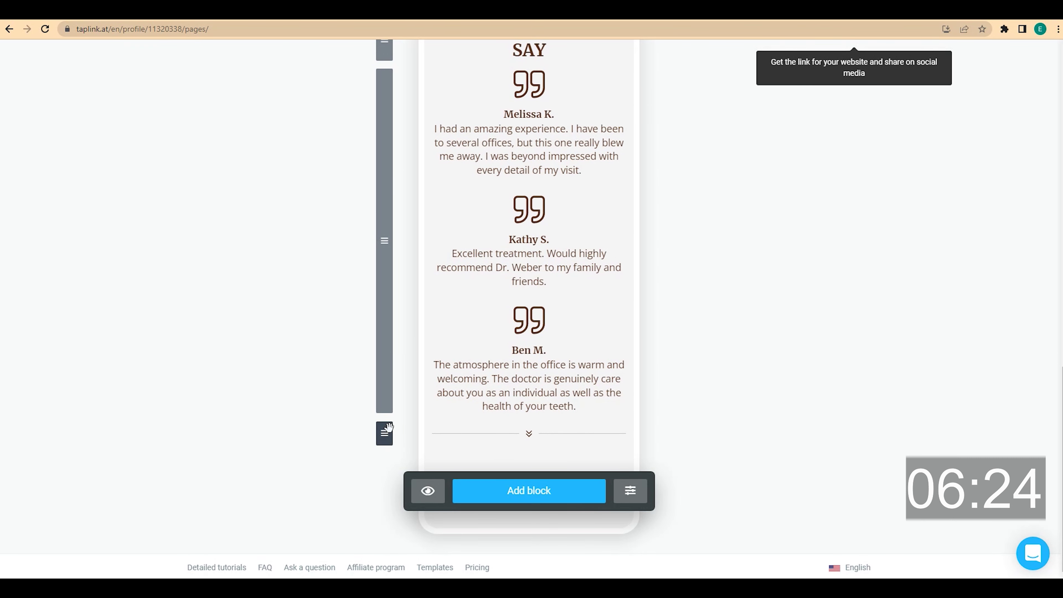
- Add a centred medium 'OFFICE INFO' headline and insert a new divider block below it
left_click(532, 498)
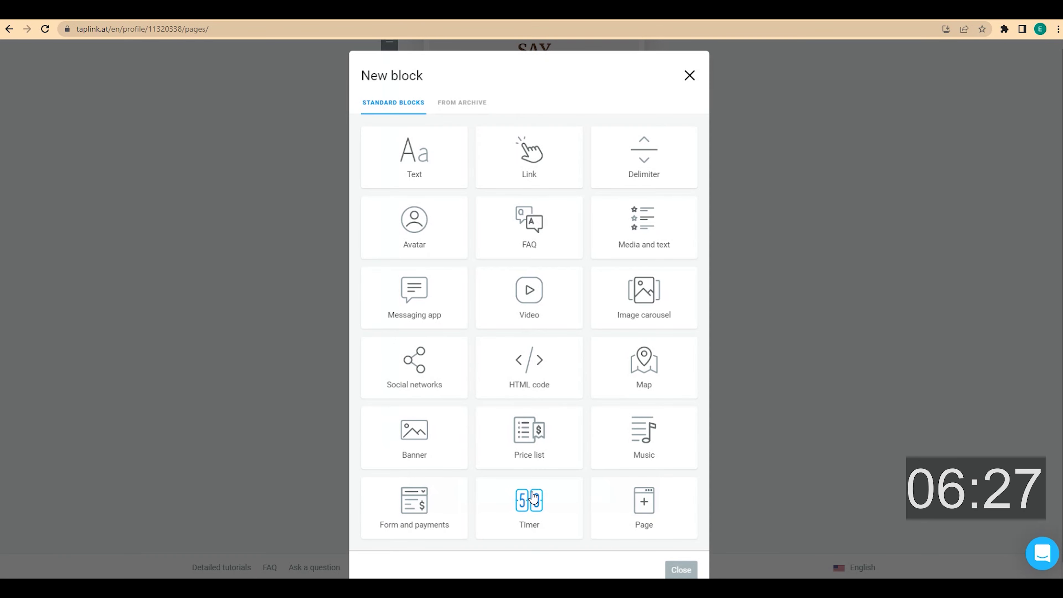
left_click(446, 172)
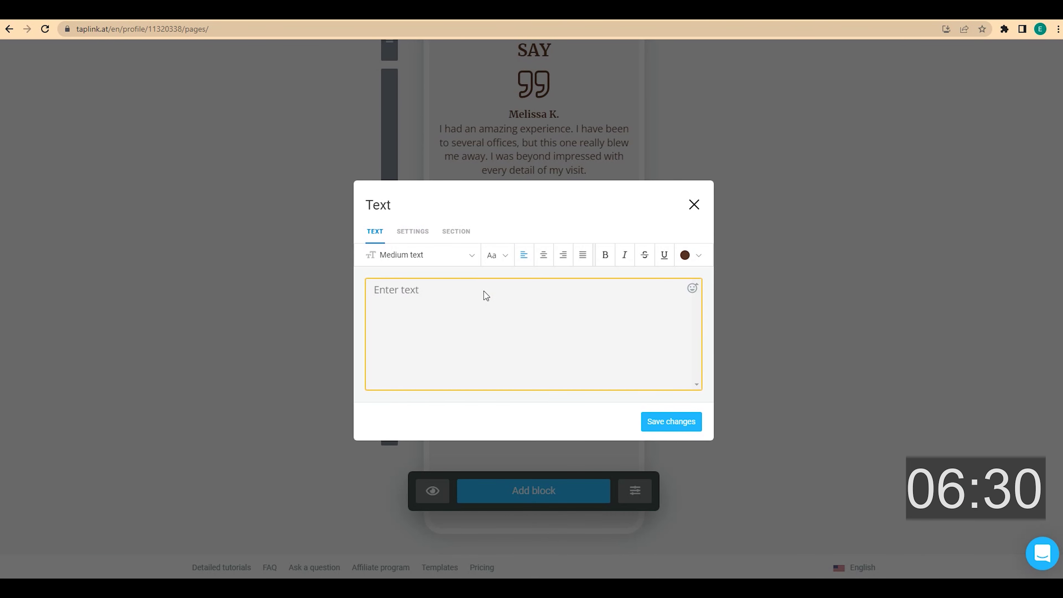
type("OFFICE INFO")
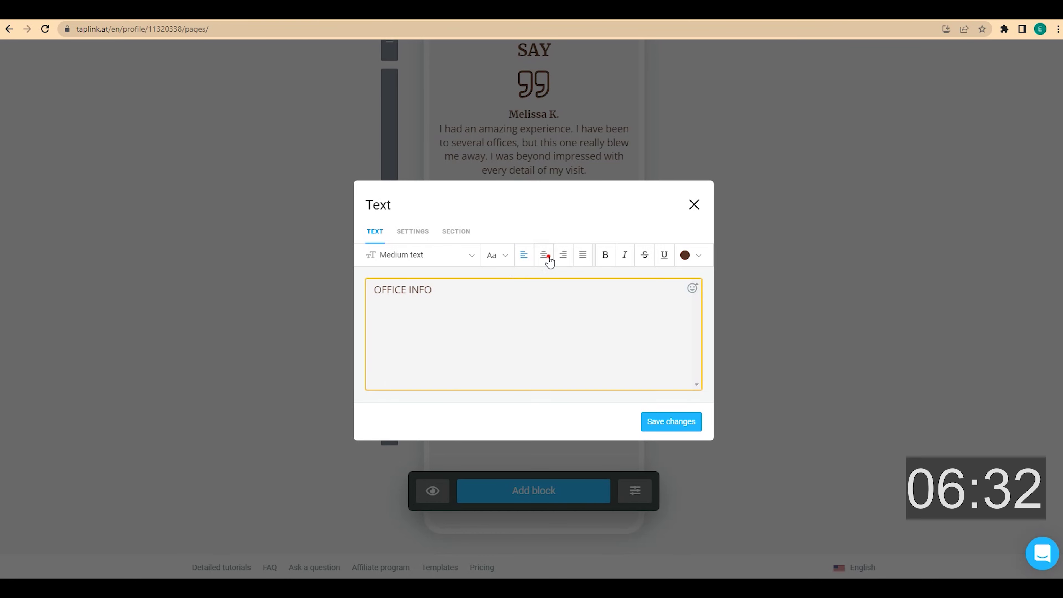
left_click(550, 262)
left_click(473, 256)
left_click(428, 386)
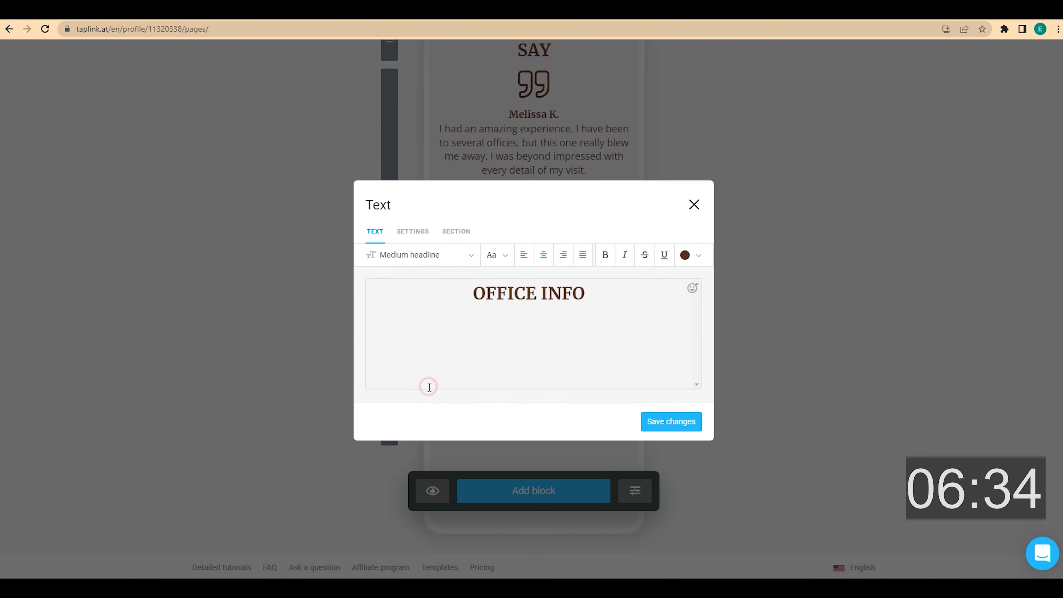
left_click(672, 421)
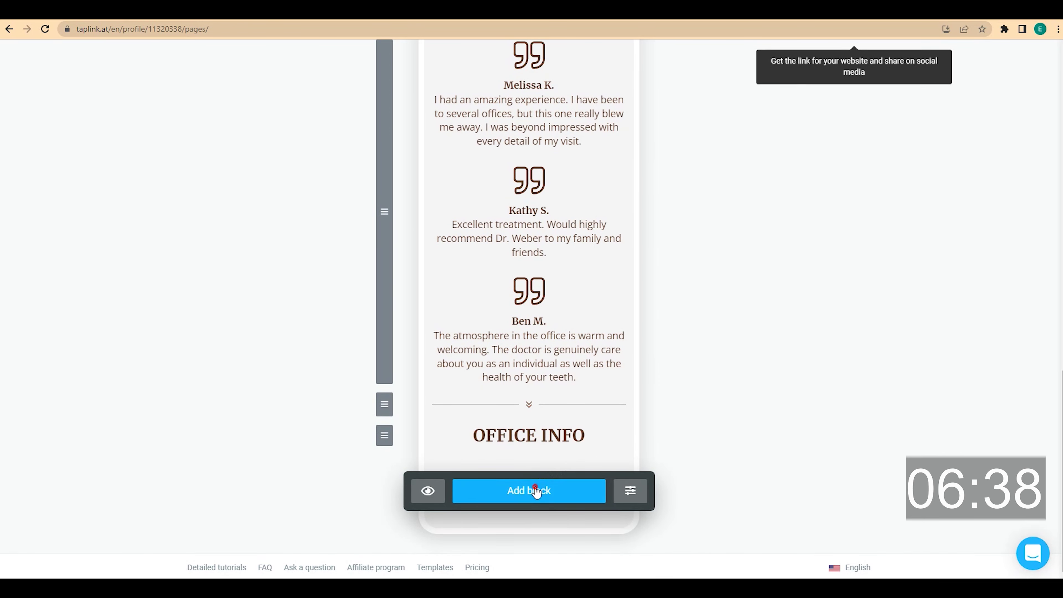
left_click(536, 490)
left_click(643, 175)
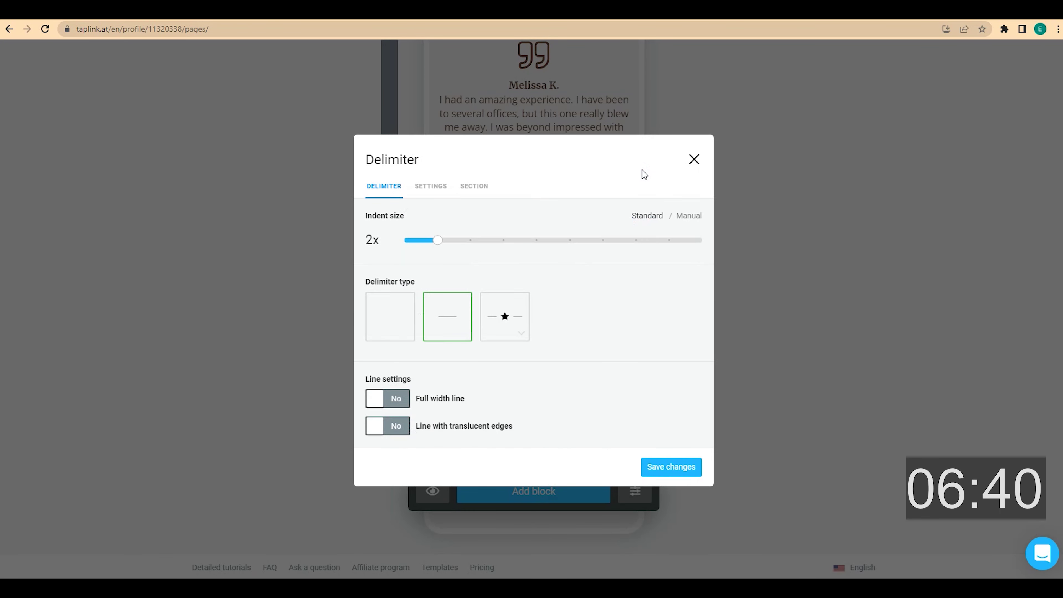
- Make the new divider a blank spacer and add a bold centred 'Location:' label
left_click(393, 303)
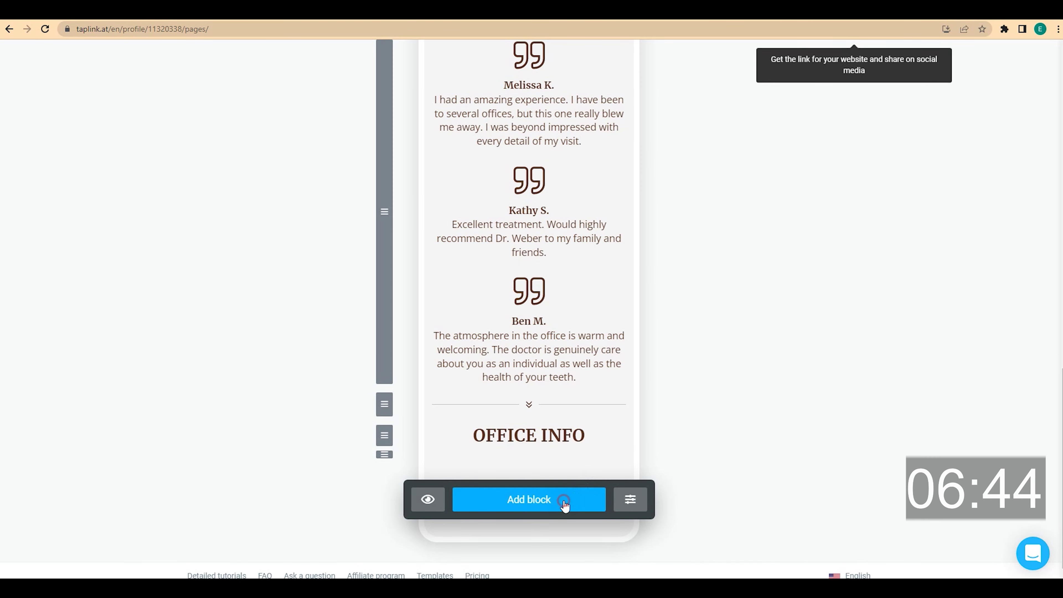
left_click(565, 500)
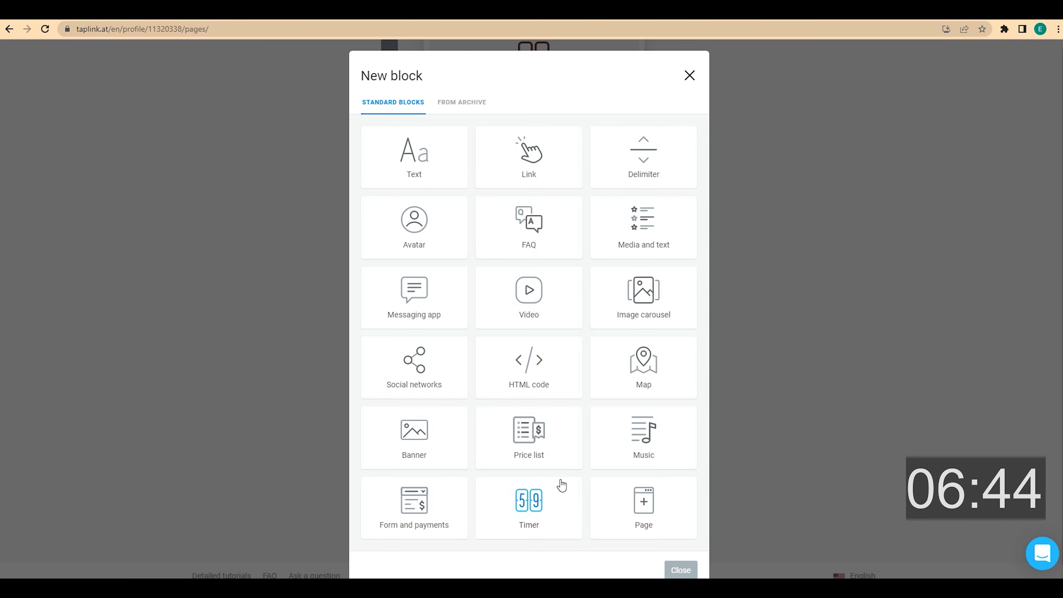
left_click(438, 175)
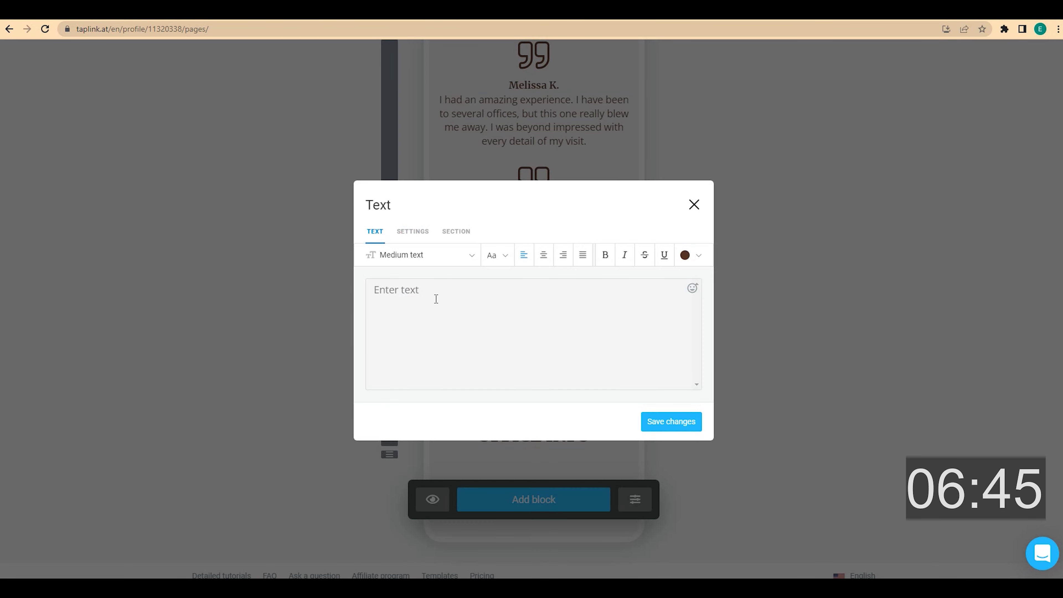
left_click(542, 261)
left_click(609, 260)
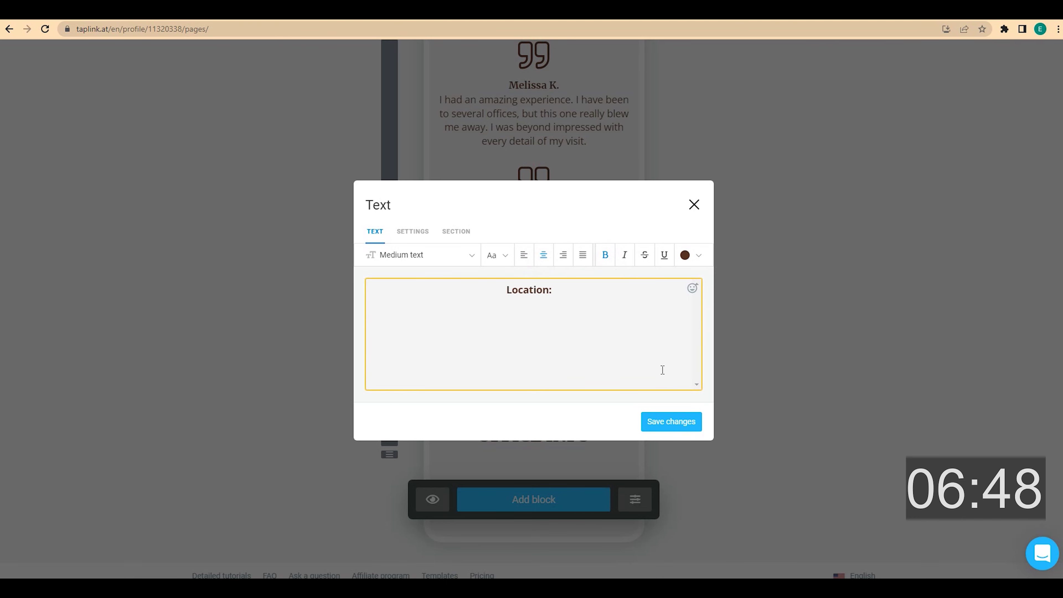
left_click(671, 422)
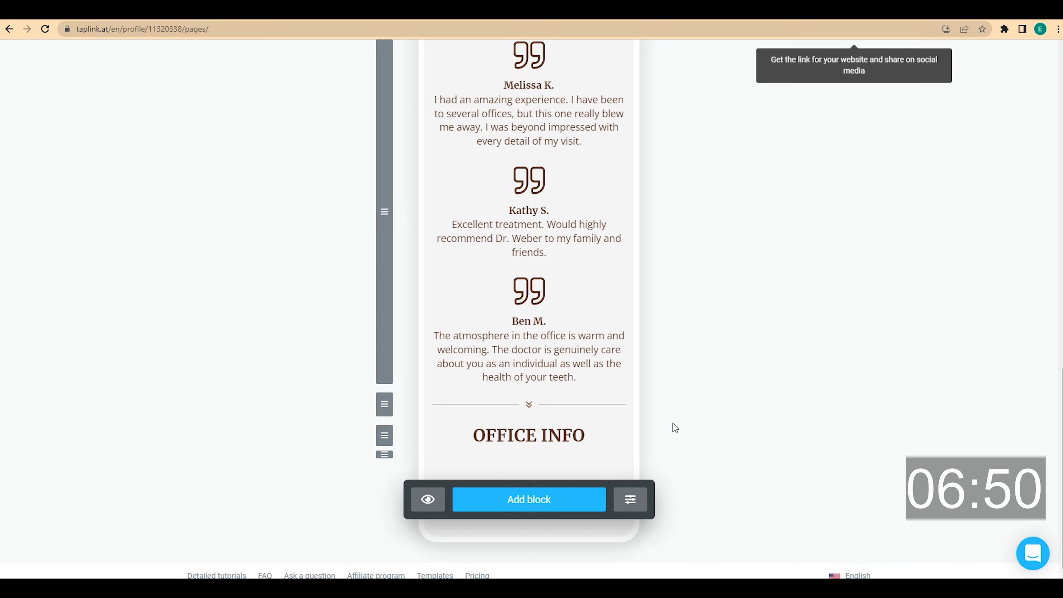
- Add the office's street address as centred two-line text and save it
scroll(672, 423, "down", 1)
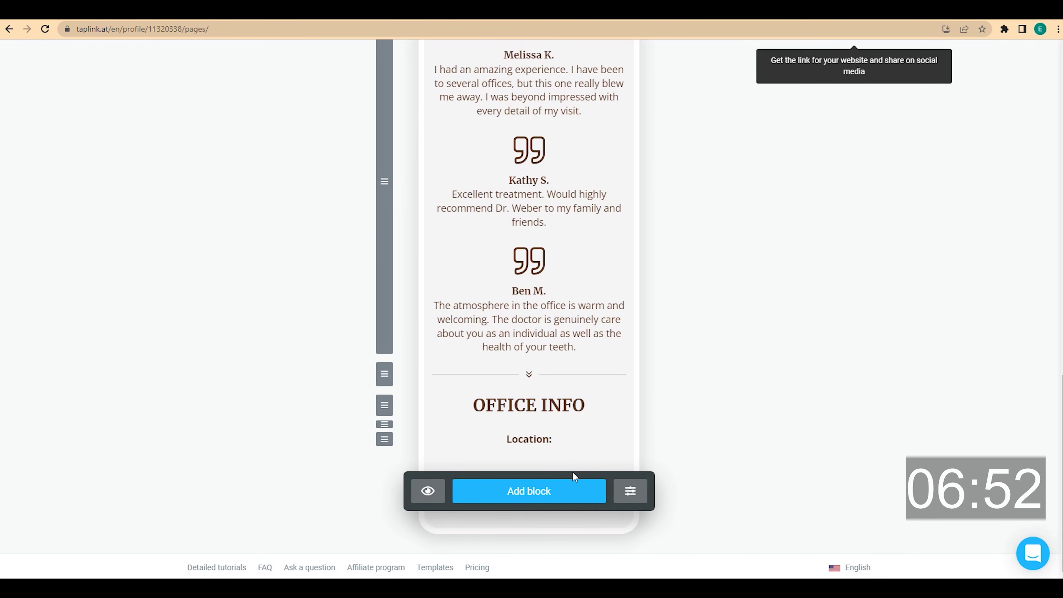
left_click(558, 488)
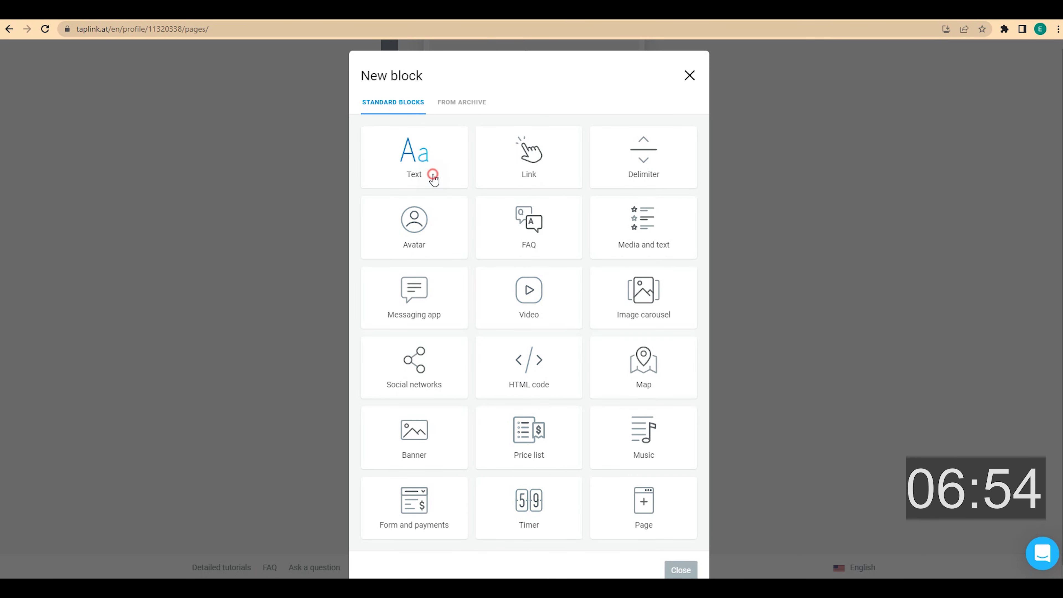
left_click(433, 178)
left_click(502, 315)
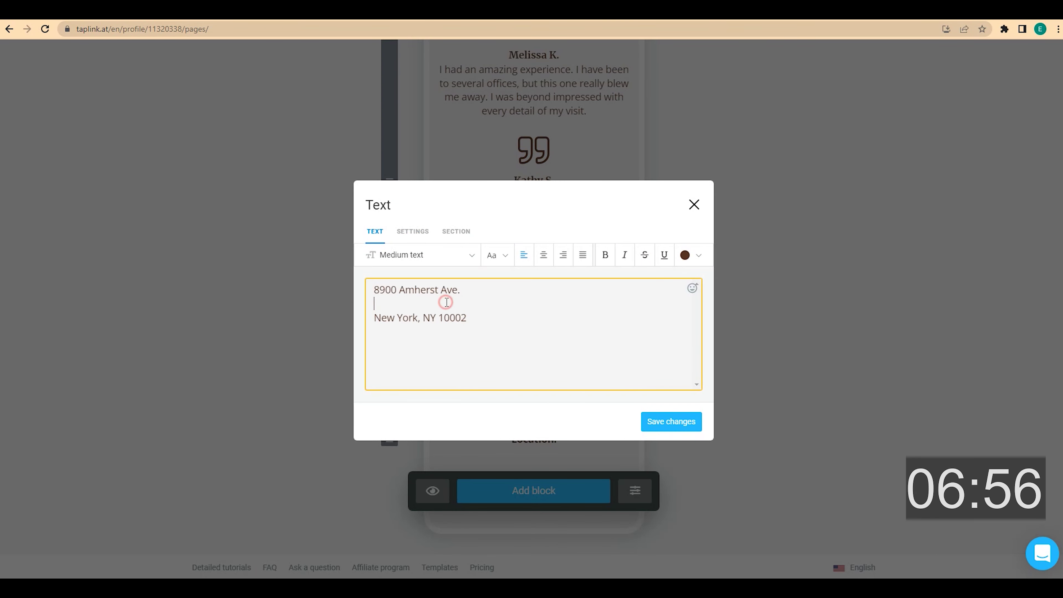
left_click(544, 255)
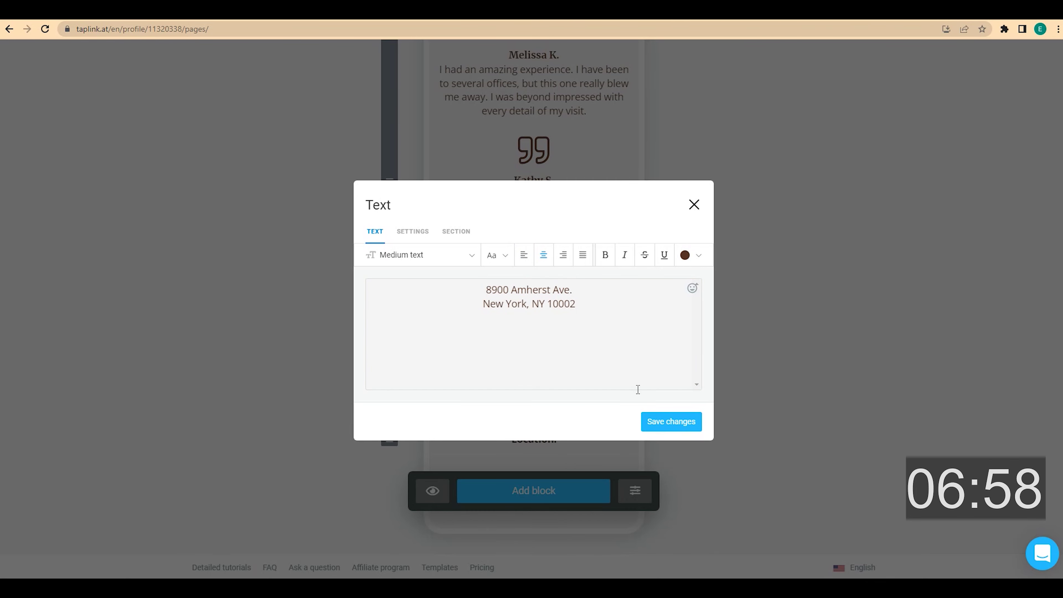
left_click(670, 422)
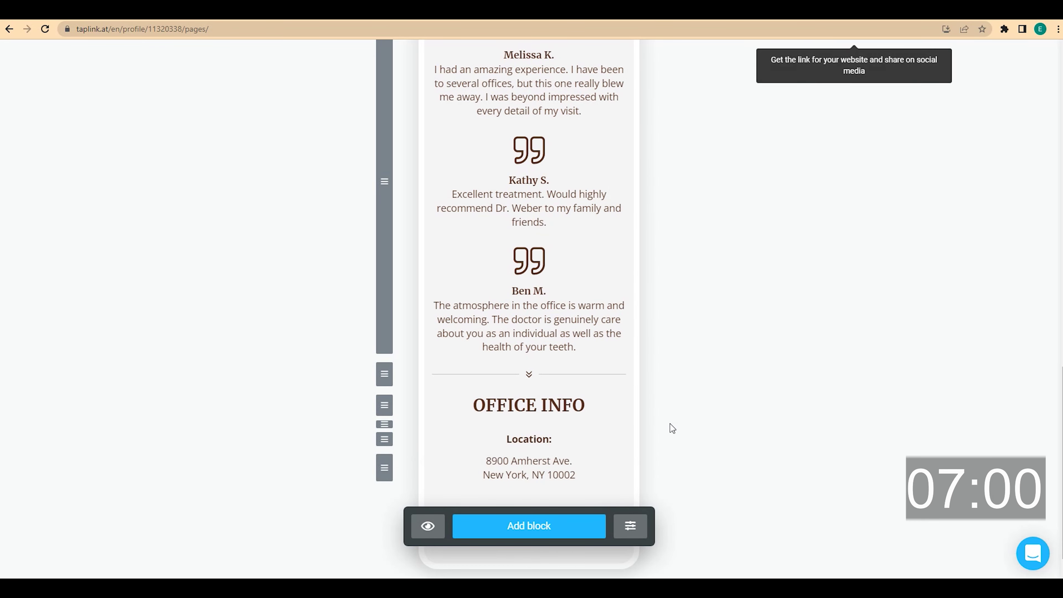
scroll(671, 425, "down", 1)
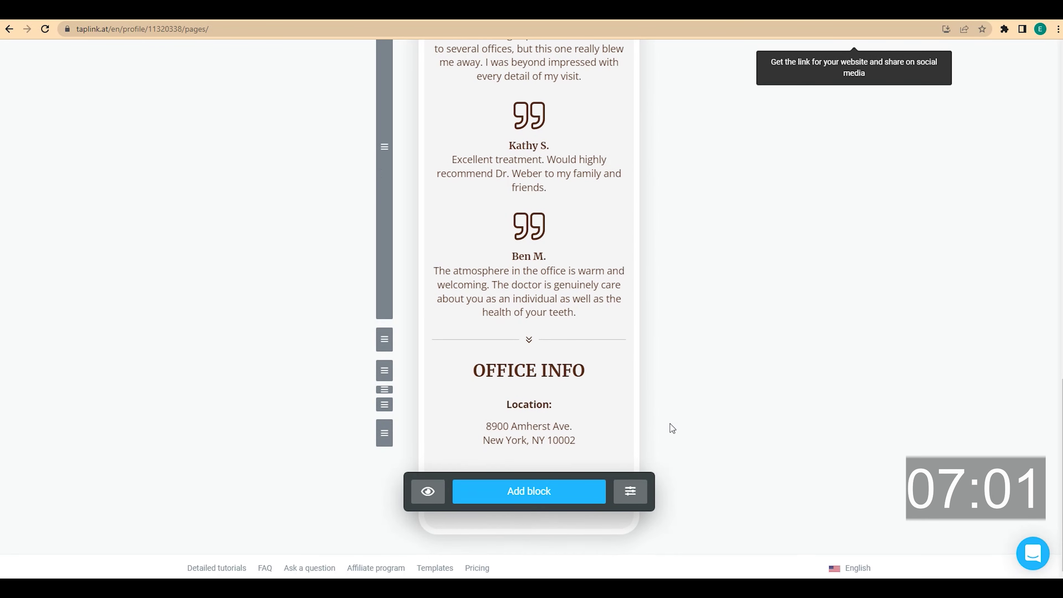
- Add a map with a marker at the office address, then adjust its display options
left_click(550, 493)
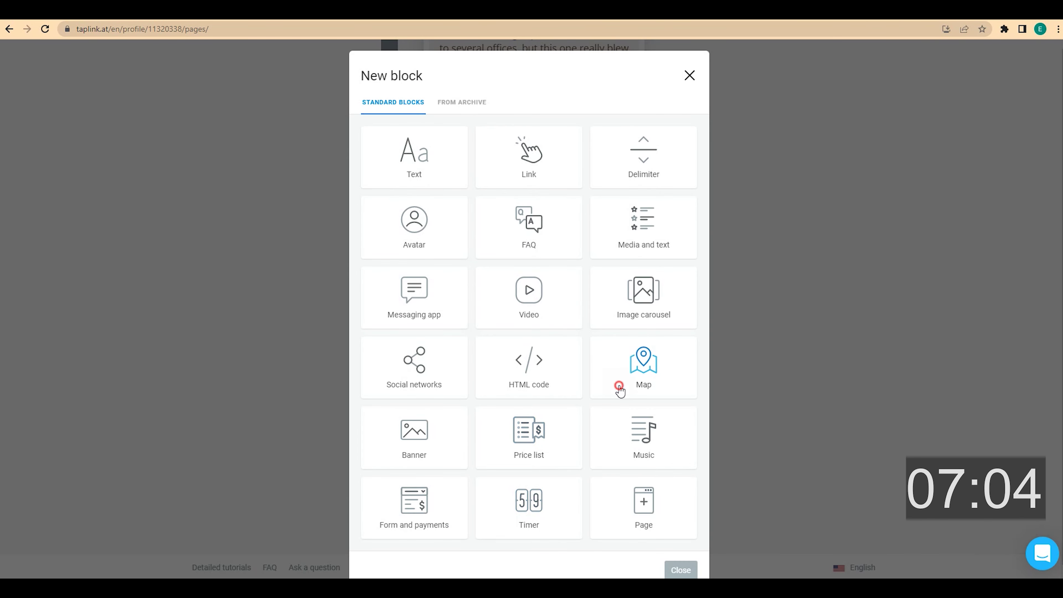
left_click(619, 388)
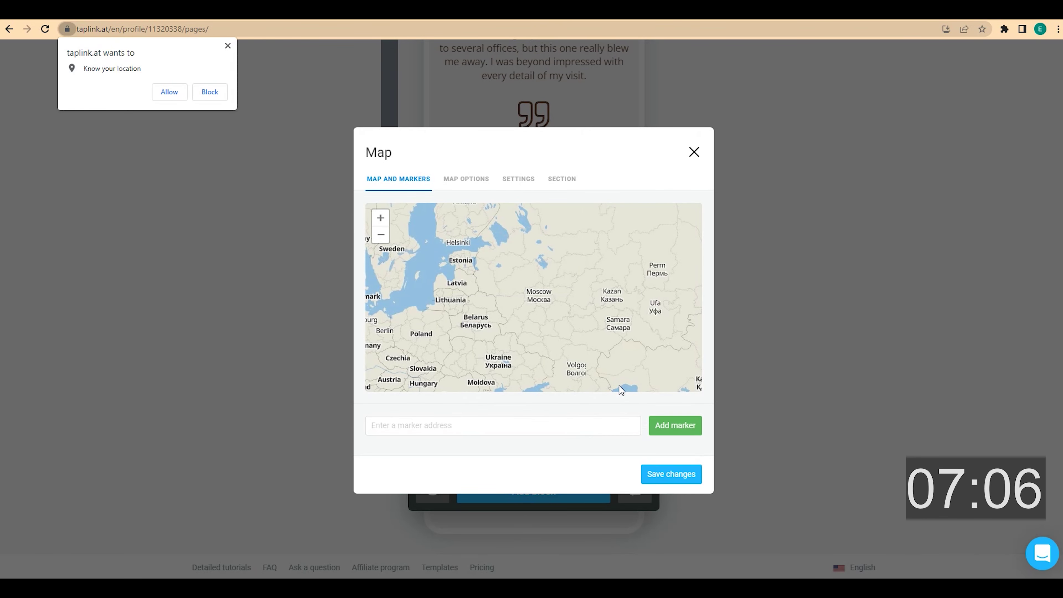
left_click(519, 426)
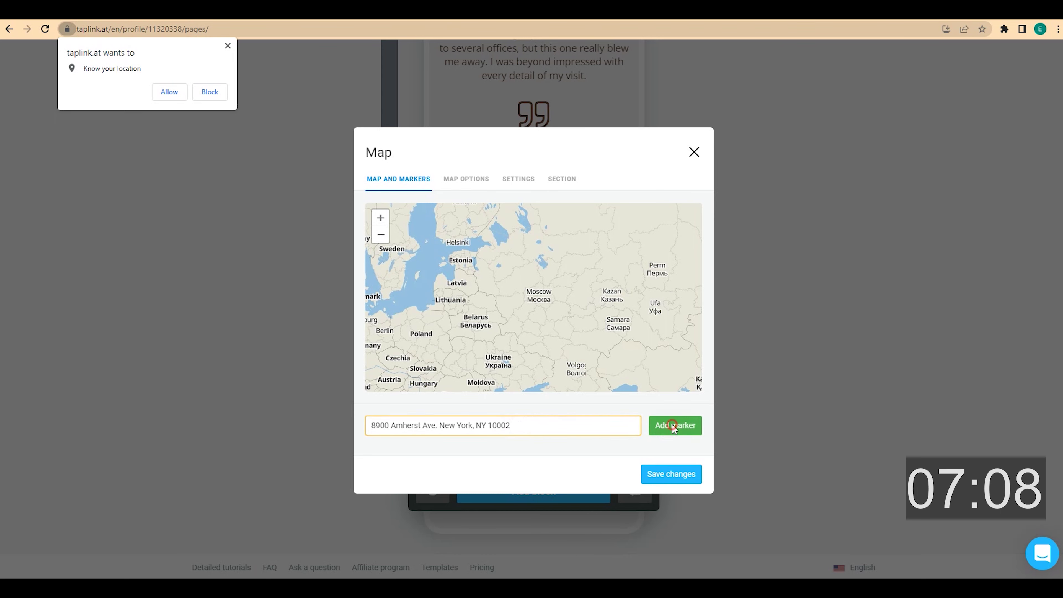
left_click(671, 425)
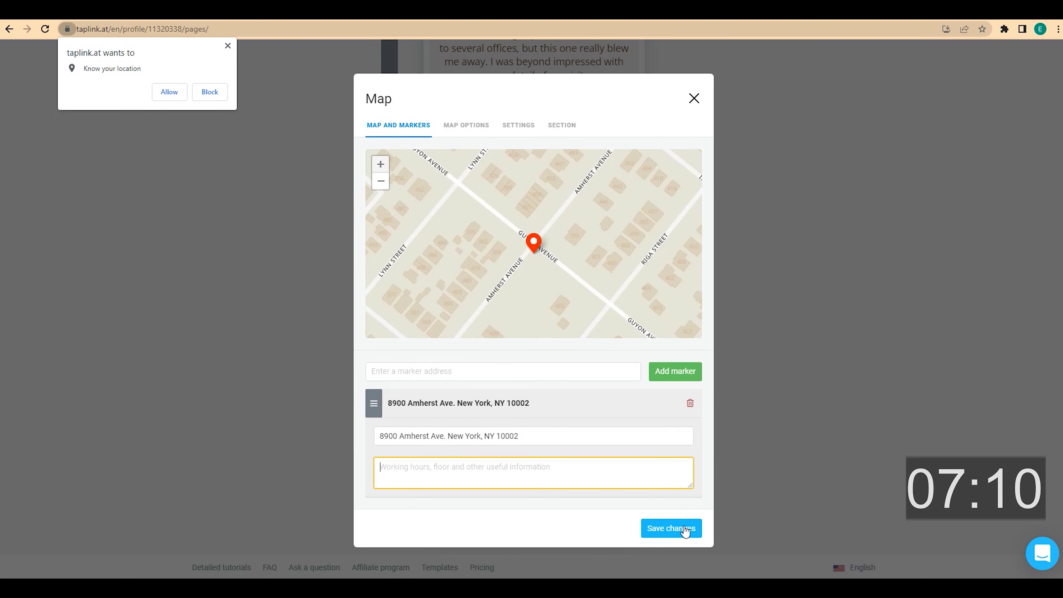
left_click(683, 527)
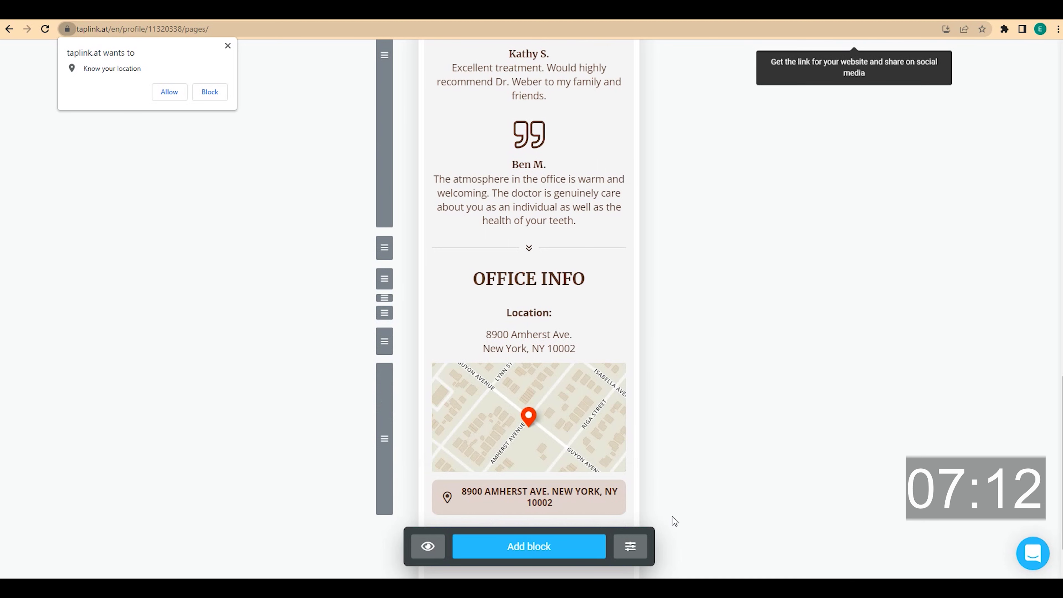
left_click(593, 498)
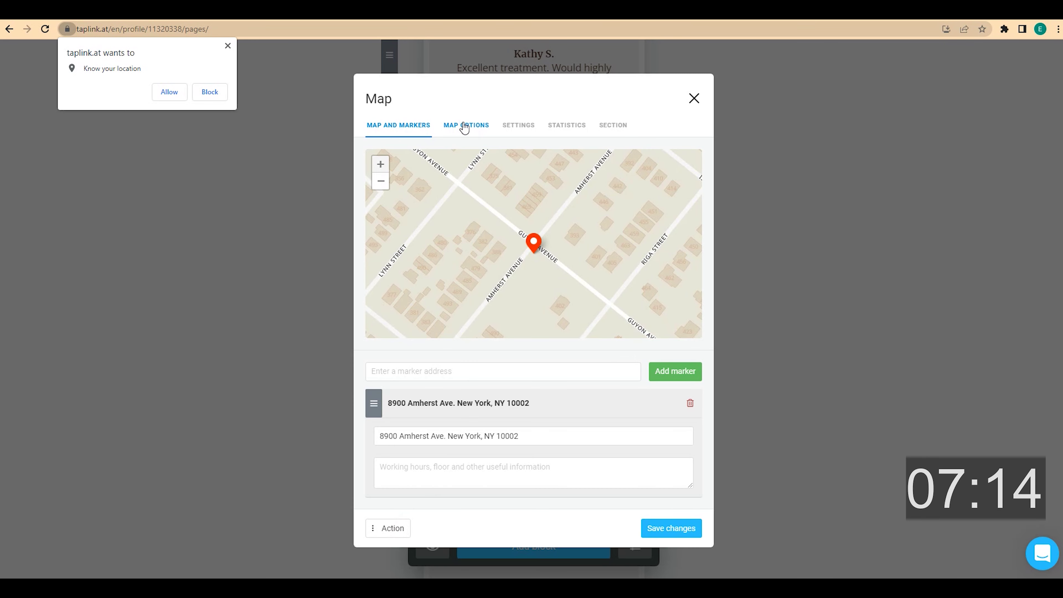
left_click(464, 127)
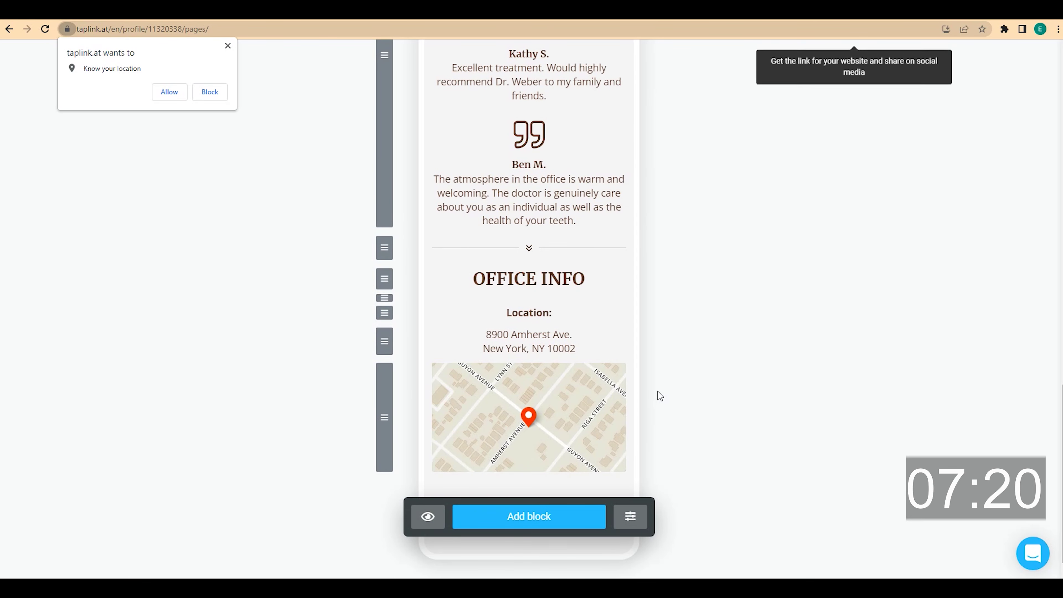
scroll(657, 392, "down", 1)
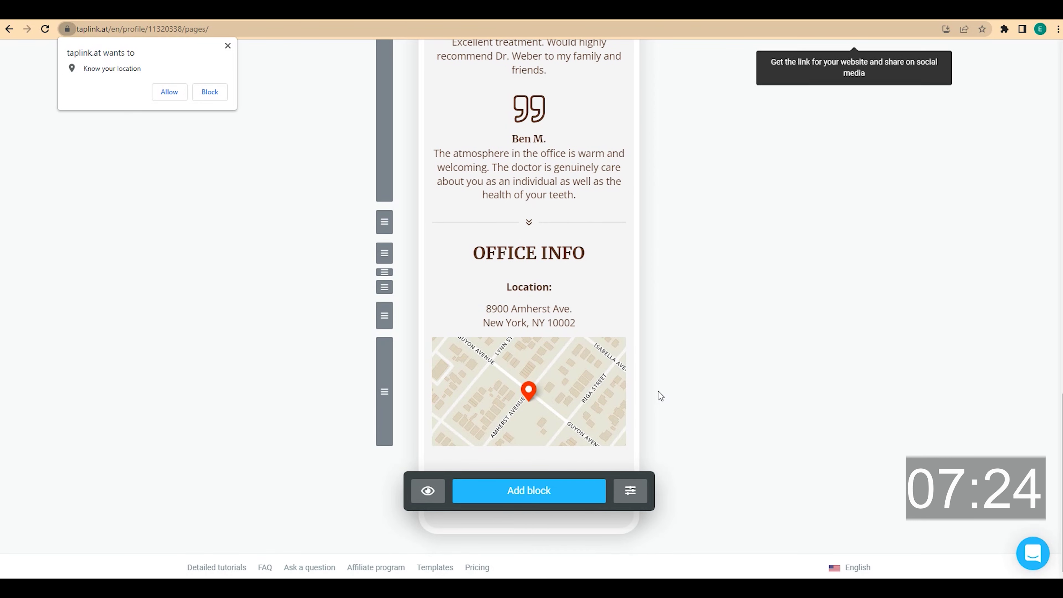
- Add a bold centred 'Hours:' text block and save it
left_click(571, 492)
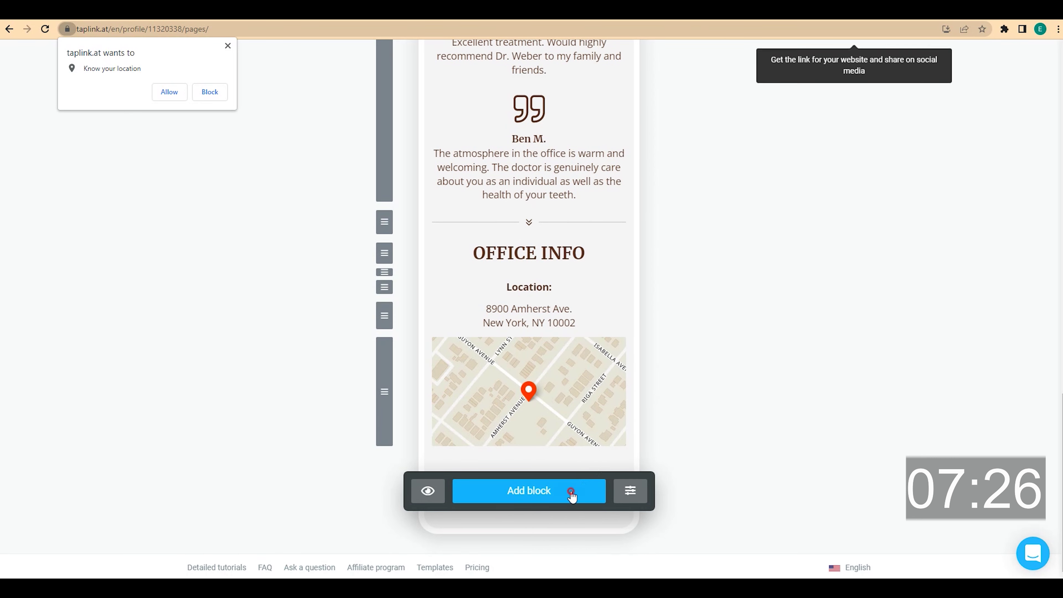
left_click(426, 174)
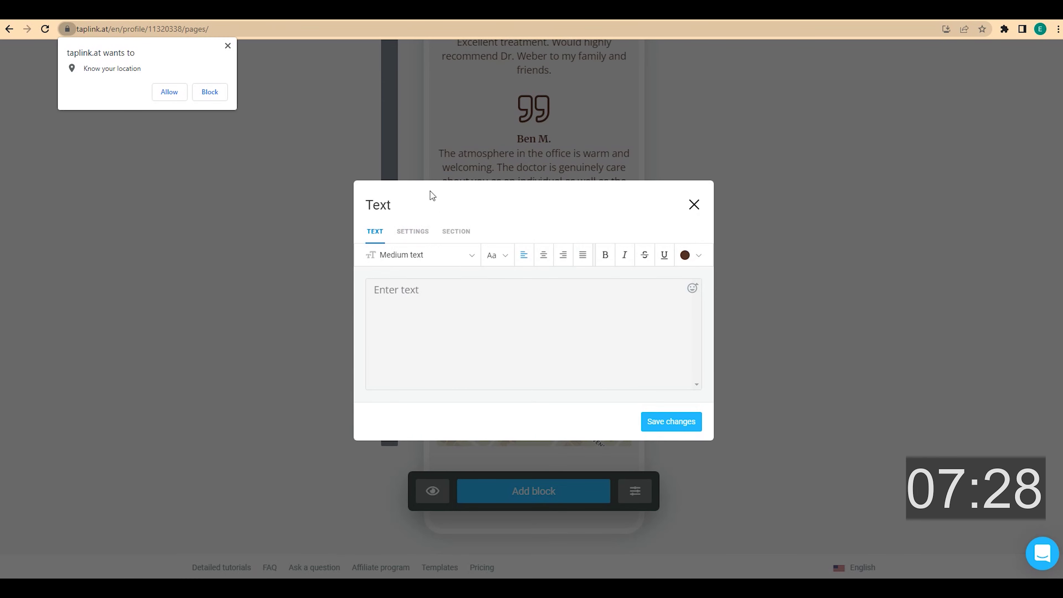
type("Hours:")
left_click(543, 257)
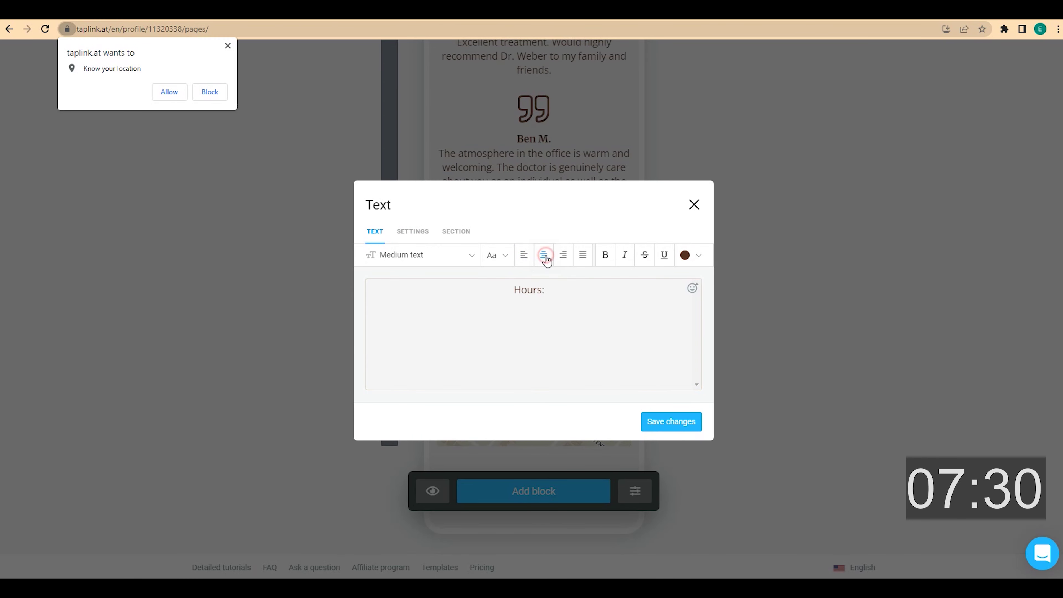
left_click(604, 261)
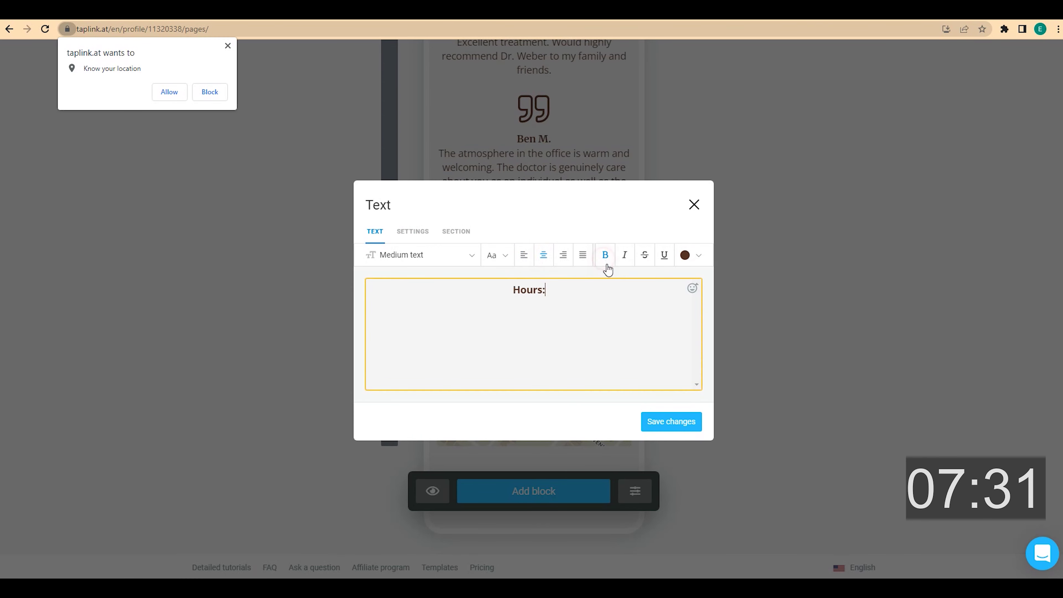
left_click(682, 423)
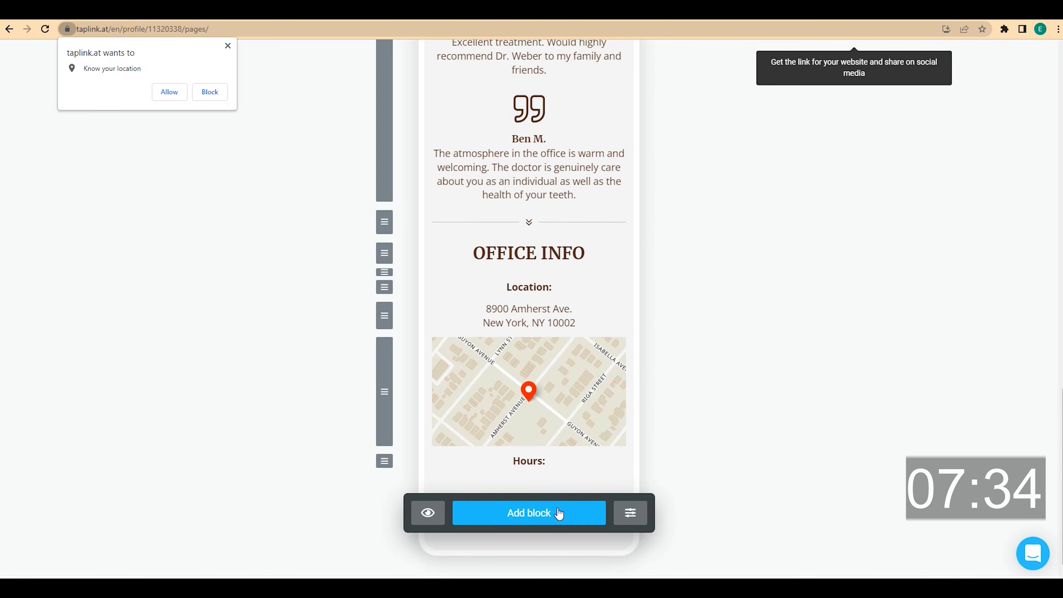
- Add the Monday–Friday 7am–3pm opening times as centred text and save it
left_click(558, 513)
left_click(424, 181)
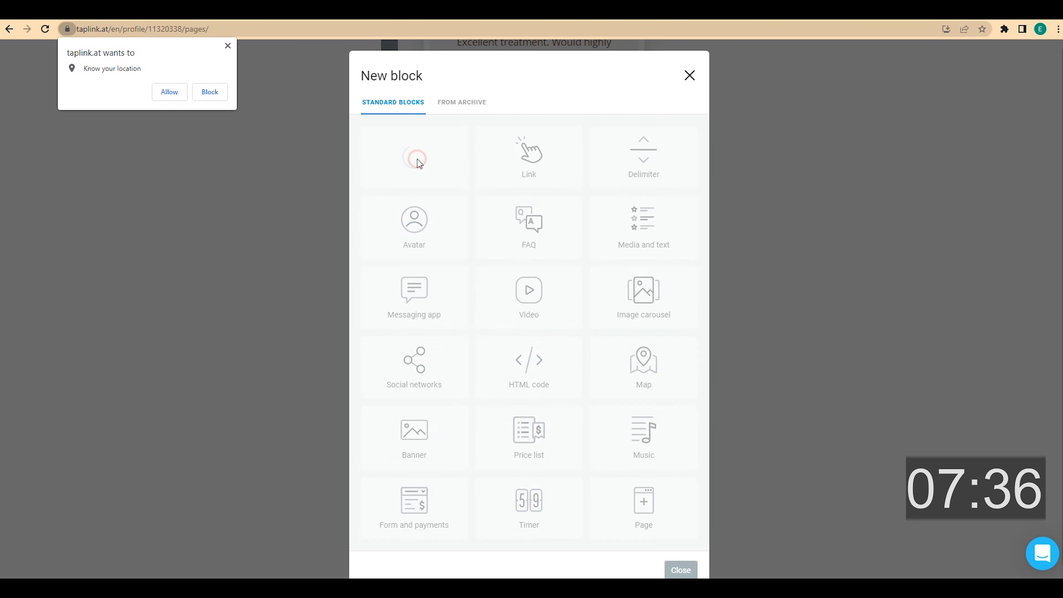
type("Monday–Friday 7am–3pm")
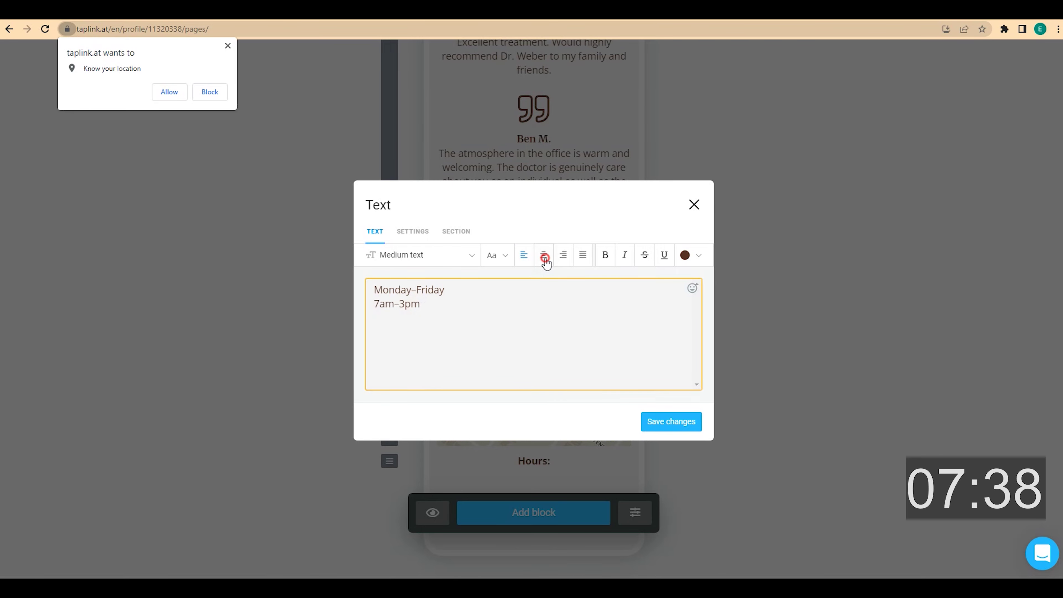
left_click(544, 256)
left_click(671, 422)
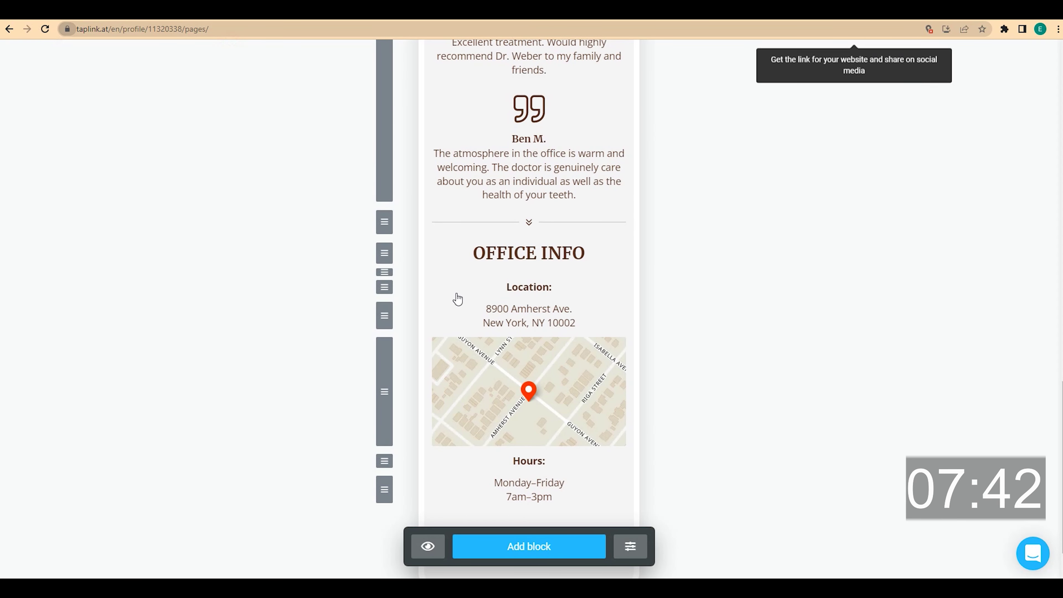
scroll(517, 384, "down", 2)
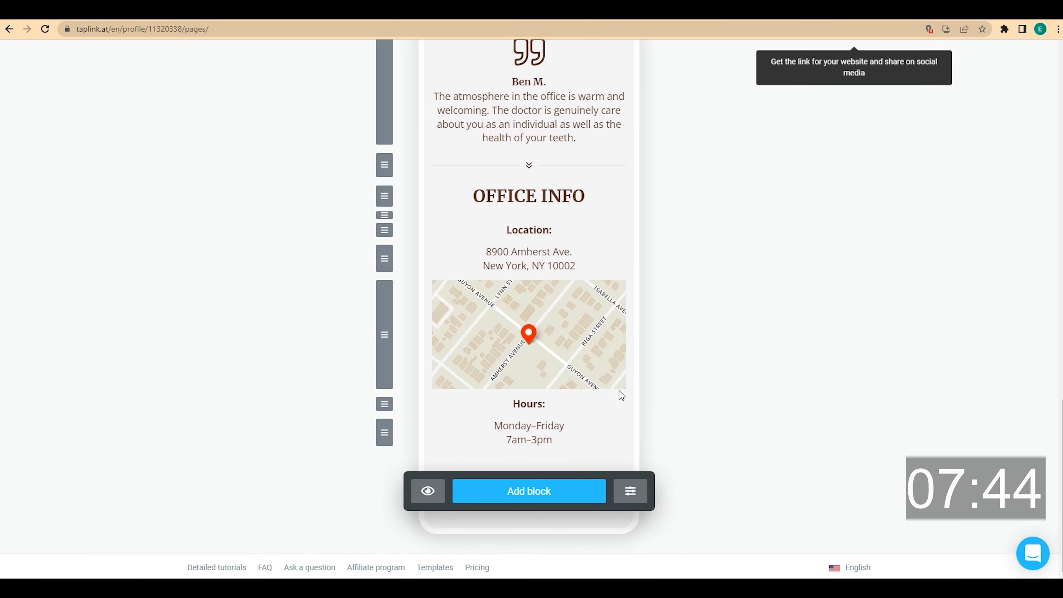
- Add the office phone number as centred, bold, Large text
left_click(549, 497)
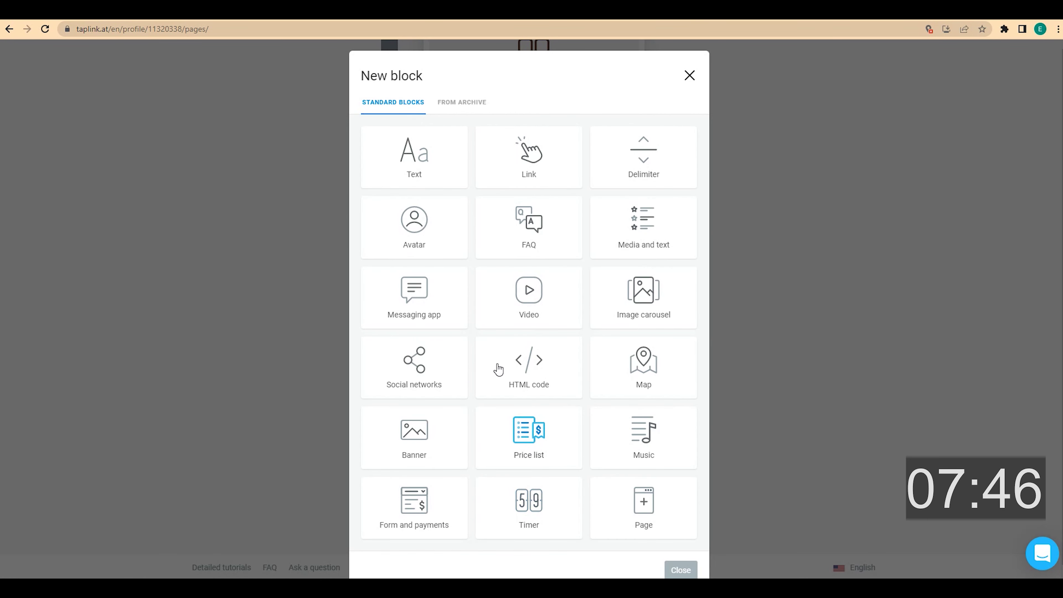
left_click(427, 172)
left_click(421, 301)
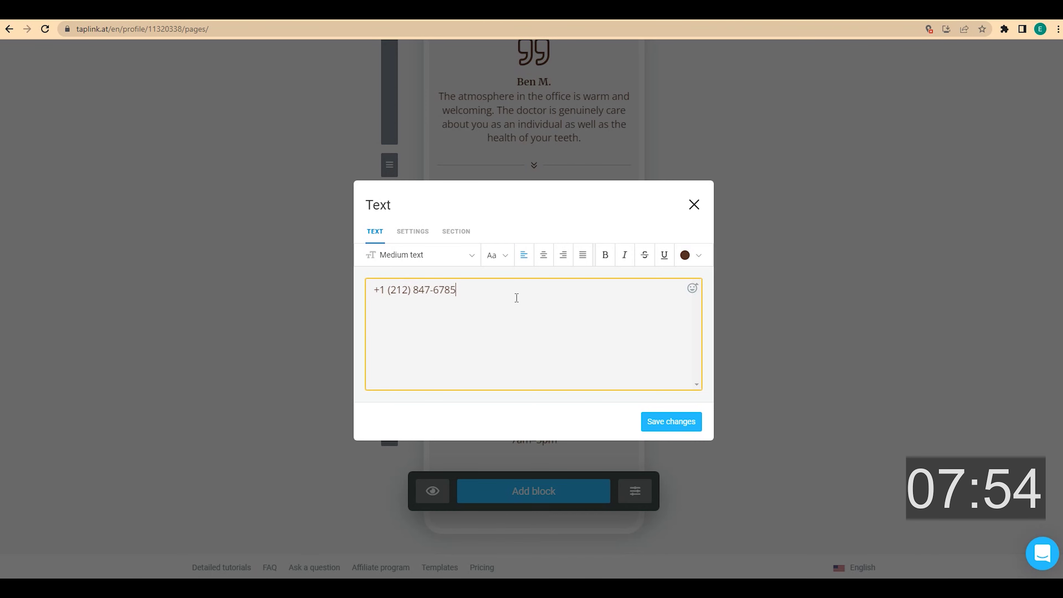
left_click(542, 257)
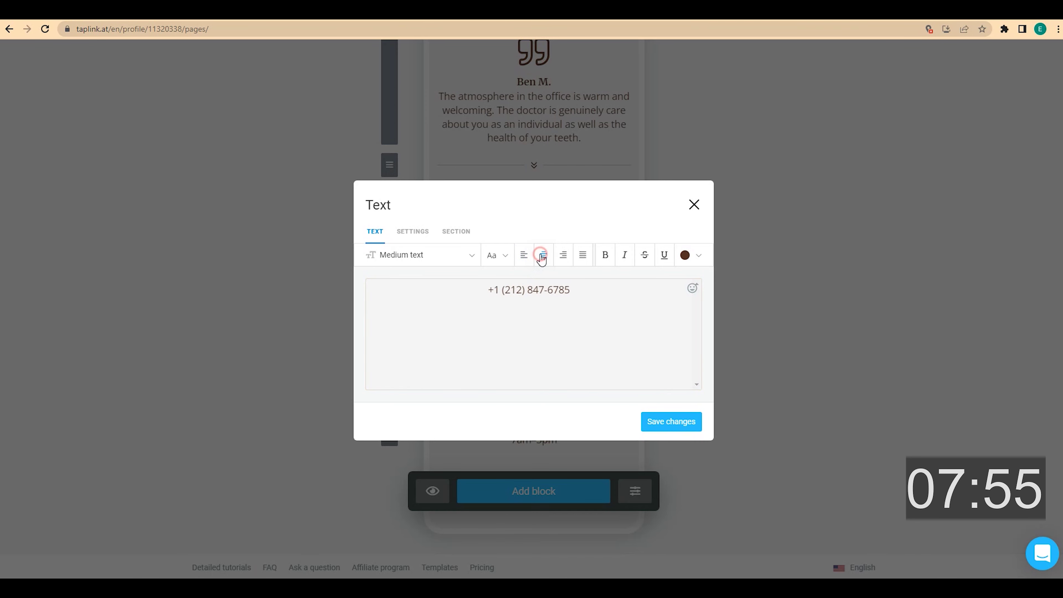
left_click(604, 256)
left_click(470, 256)
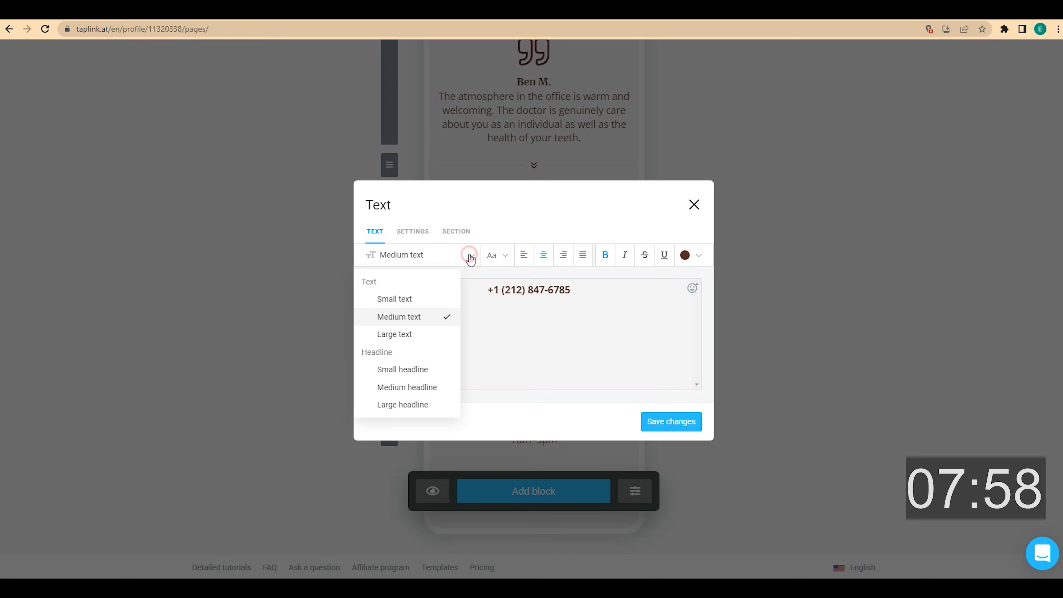
left_click(430, 335)
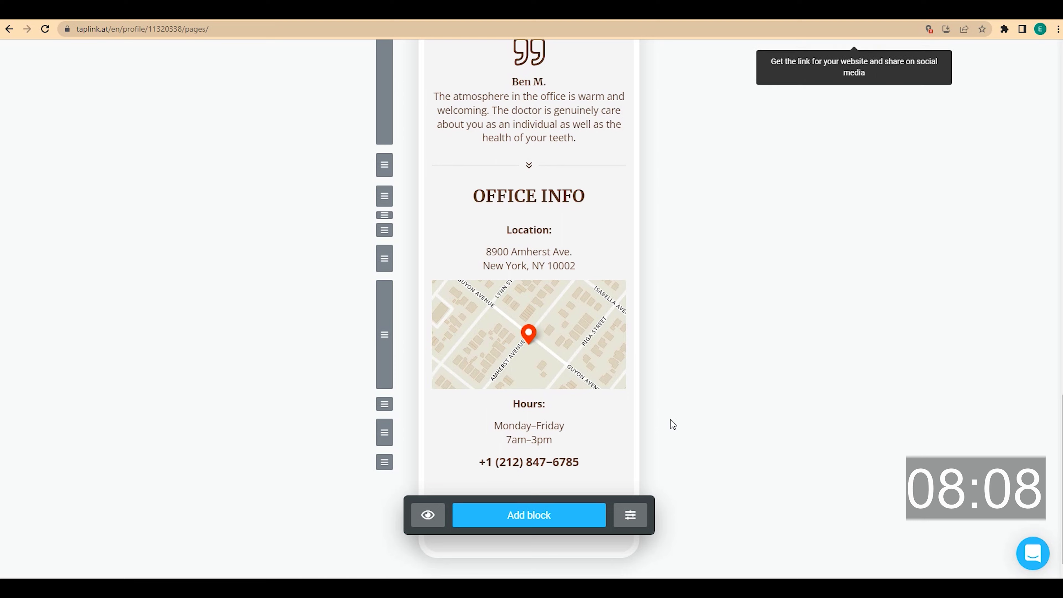
- Add a blank-space divider with 1x spacing below the phone number
left_click(555, 515)
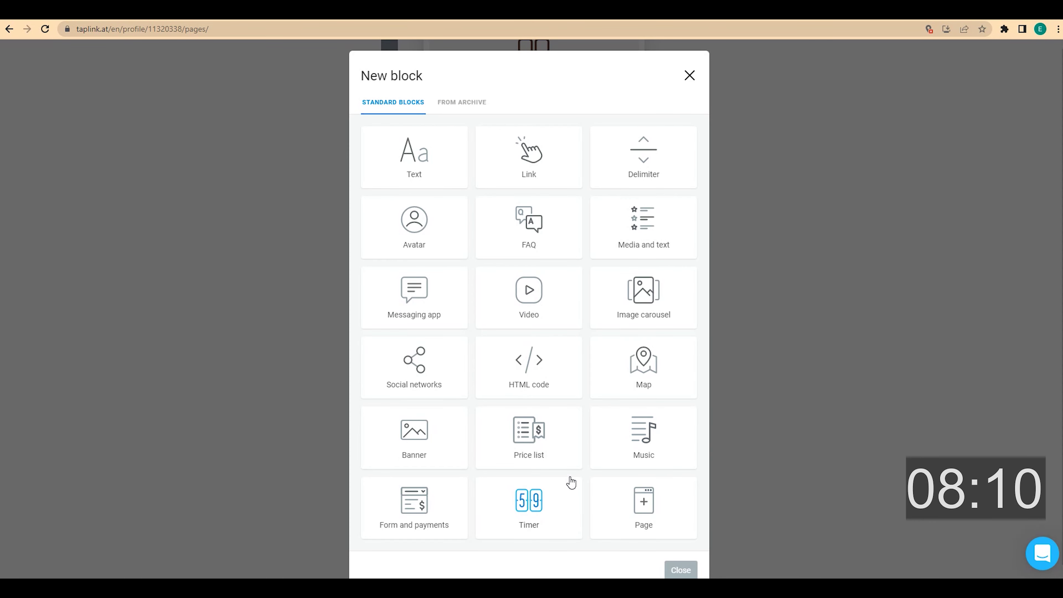
left_click(652, 169)
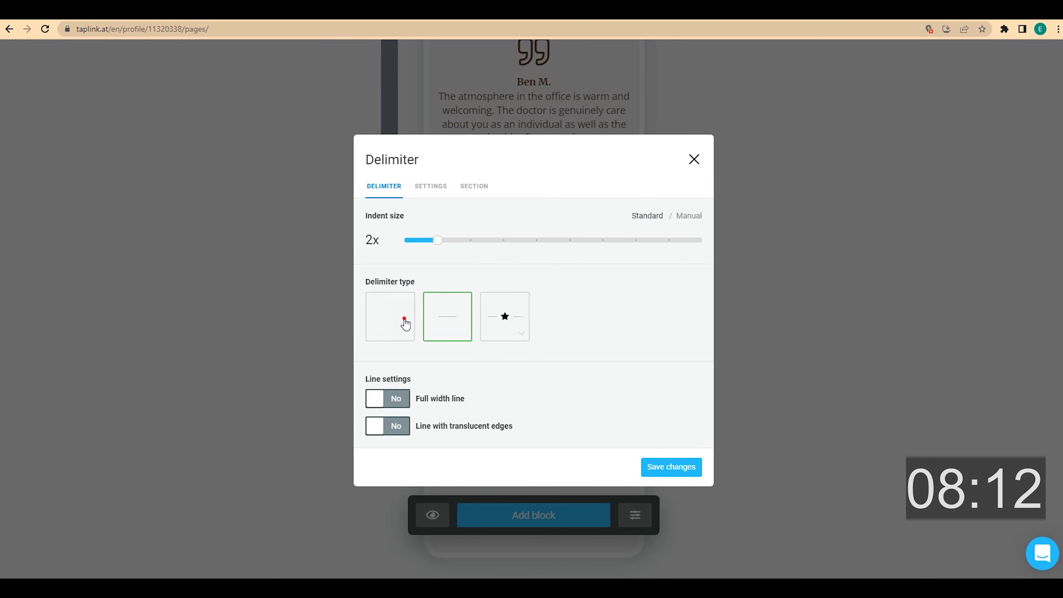
left_click(404, 322)
left_click_drag(409, 242, 404, 241)
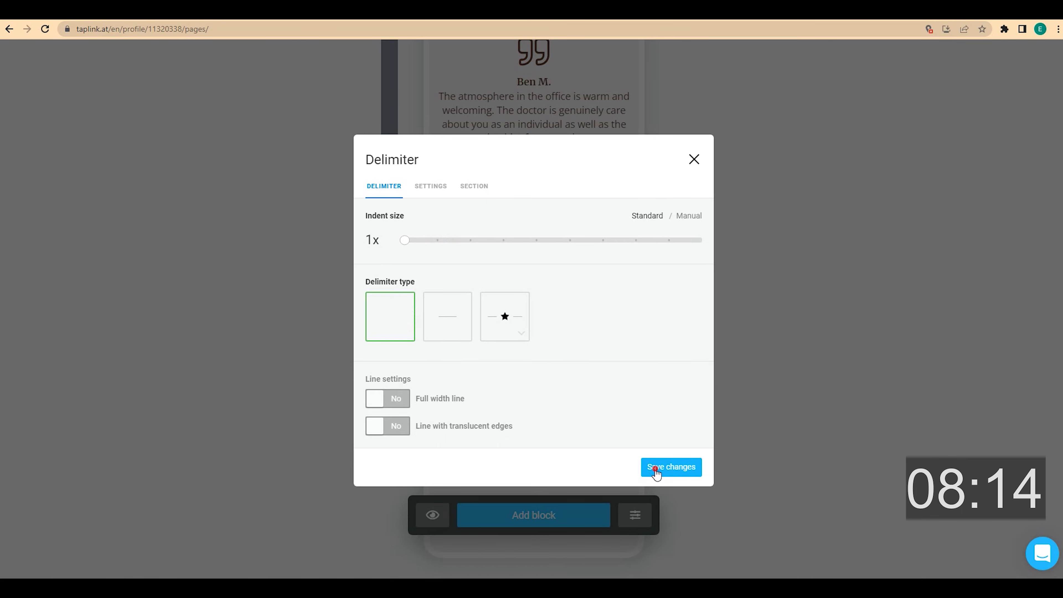
left_click(655, 468)
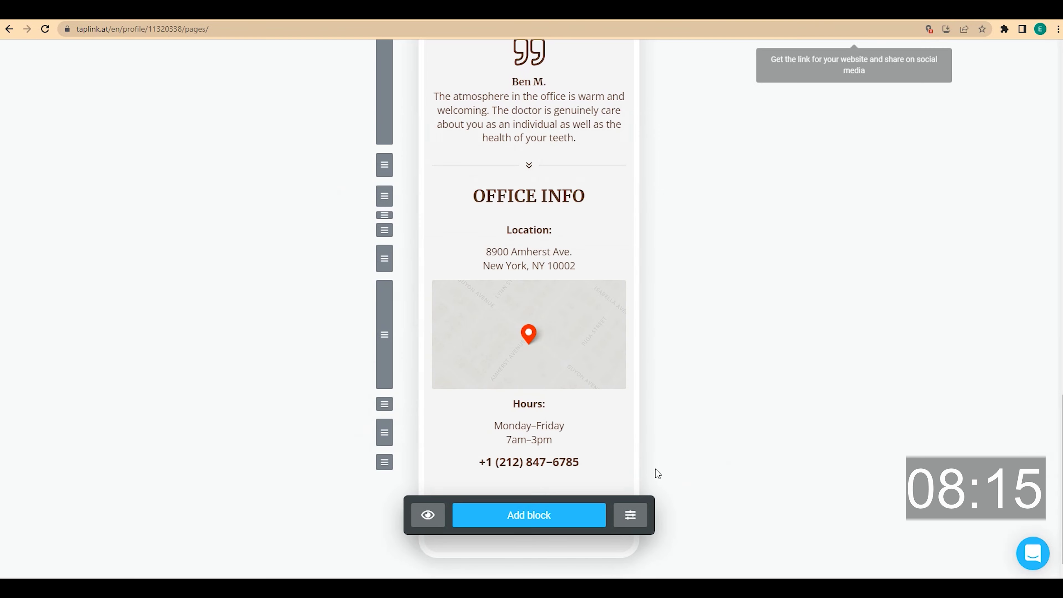
- Add a centred, bold text block reading 'Follow me on social media:'
left_click(556, 524)
left_click(428, 172)
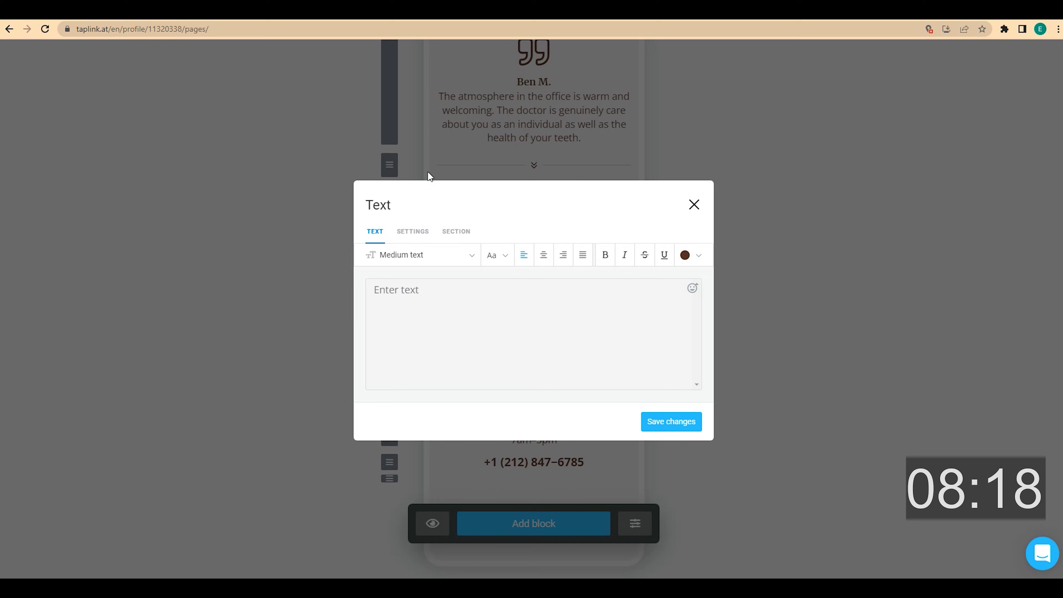
left_click(439, 294)
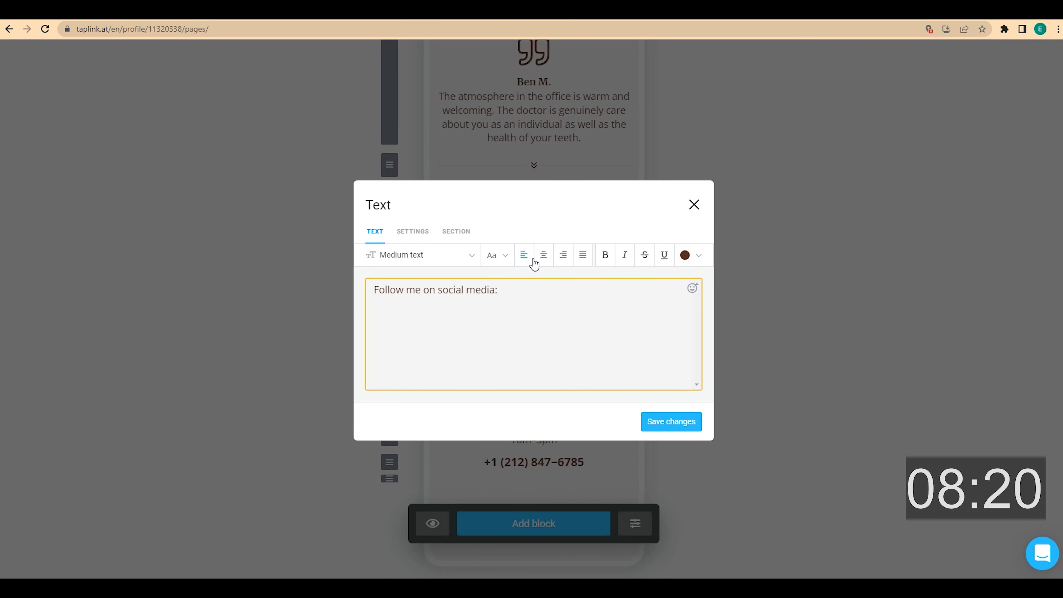
left_click(542, 255)
left_click(604, 255)
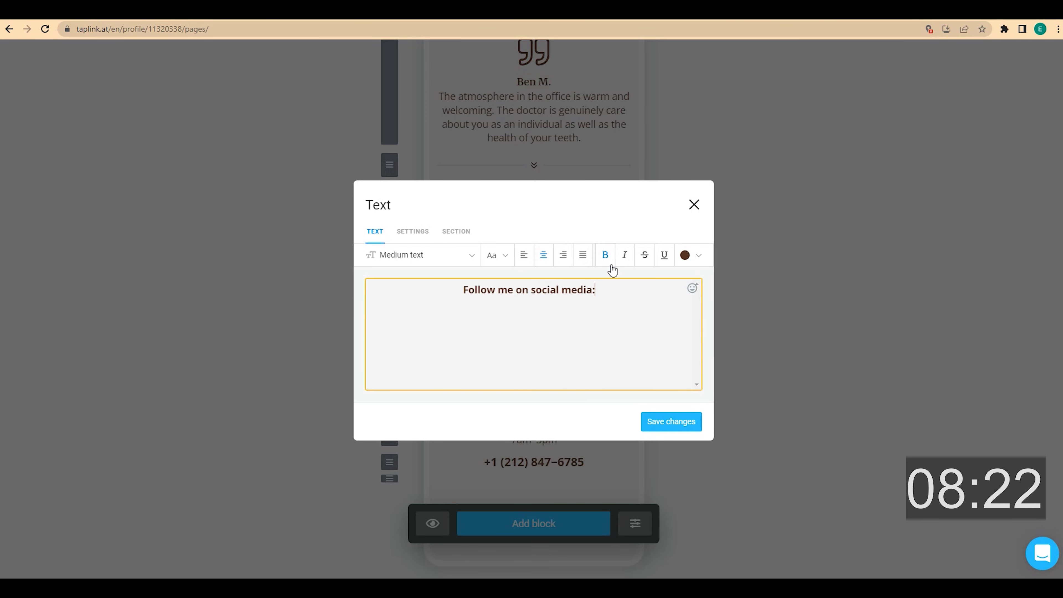
left_click(678, 423)
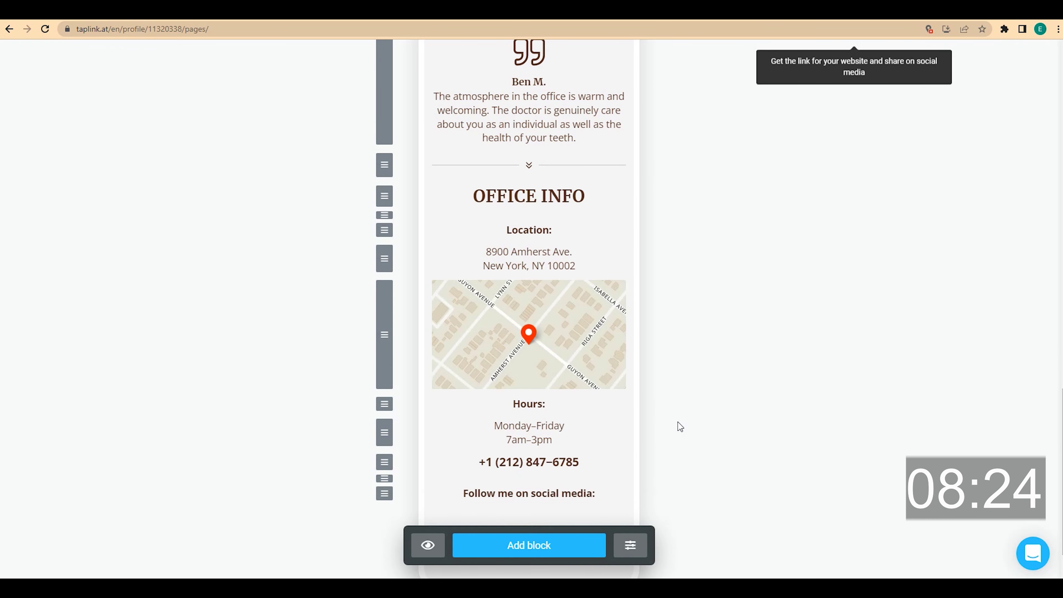
- Add a social networks block with Facebook and Instagram link items
scroll(677, 422, "down", 1)
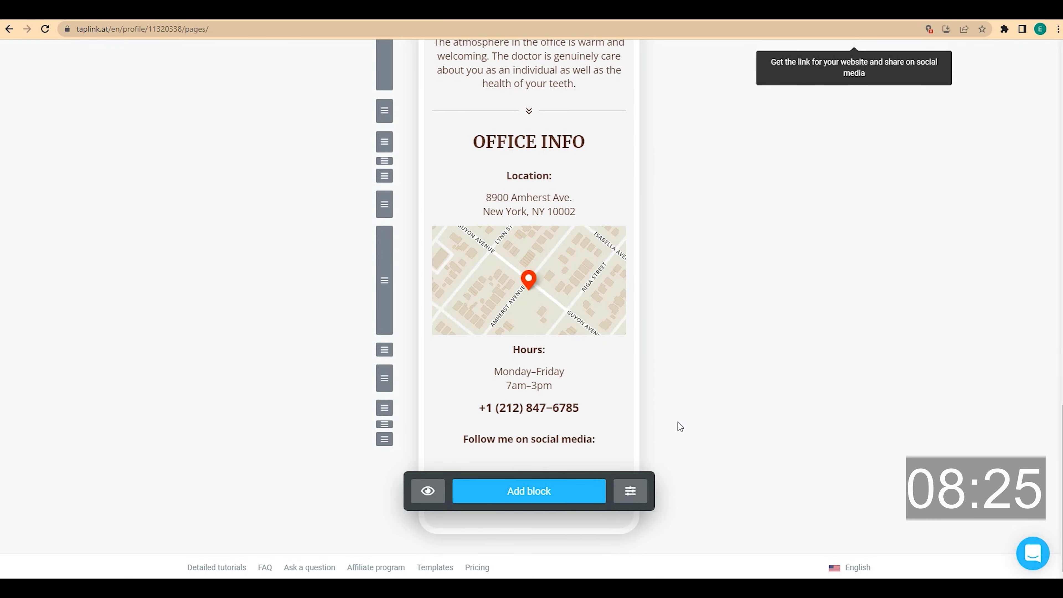
left_click(546, 489)
left_click(435, 370)
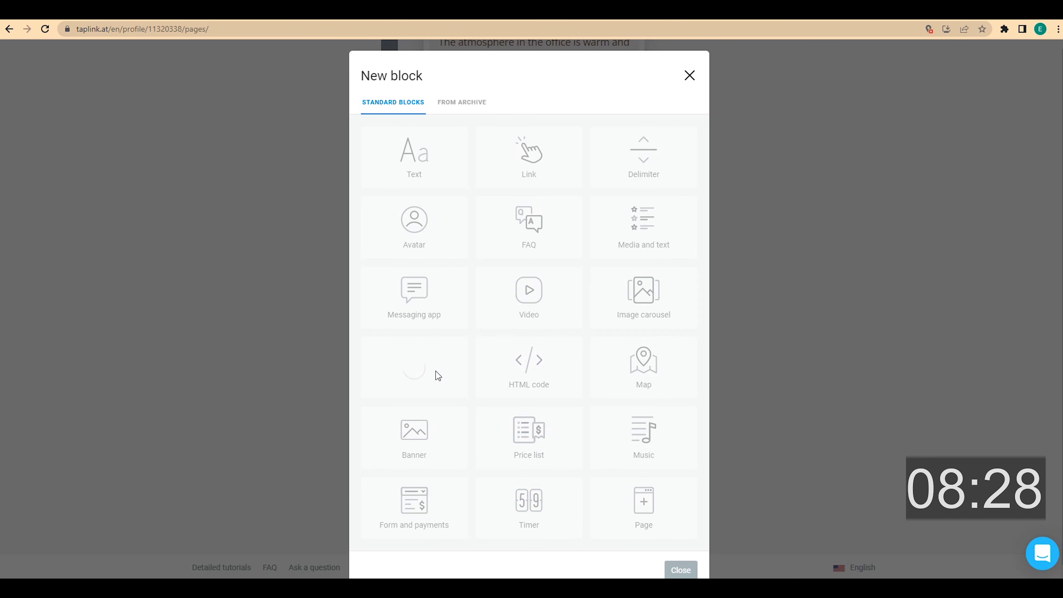
left_click(426, 161)
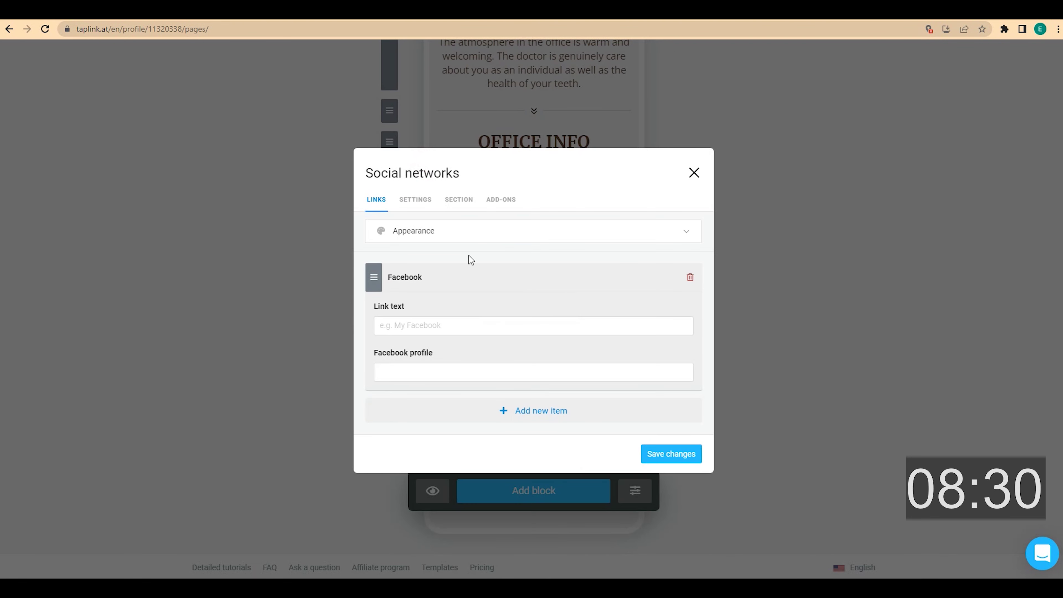
left_click(527, 409)
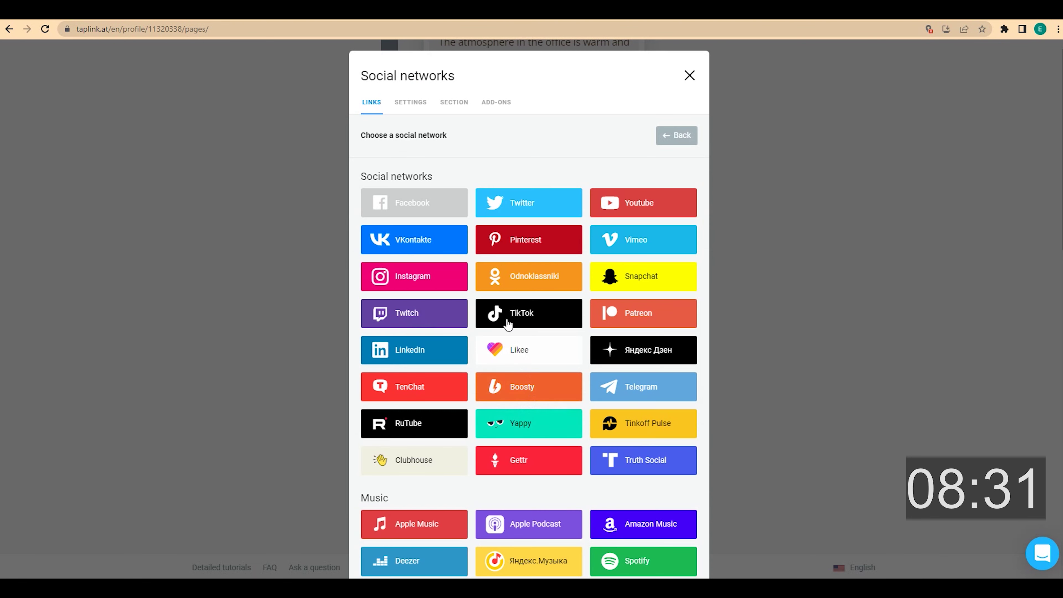
left_click(447, 277)
- Fill in the Facebook and Instagram profile fields and place the buttons side by side
left_click(444, 263)
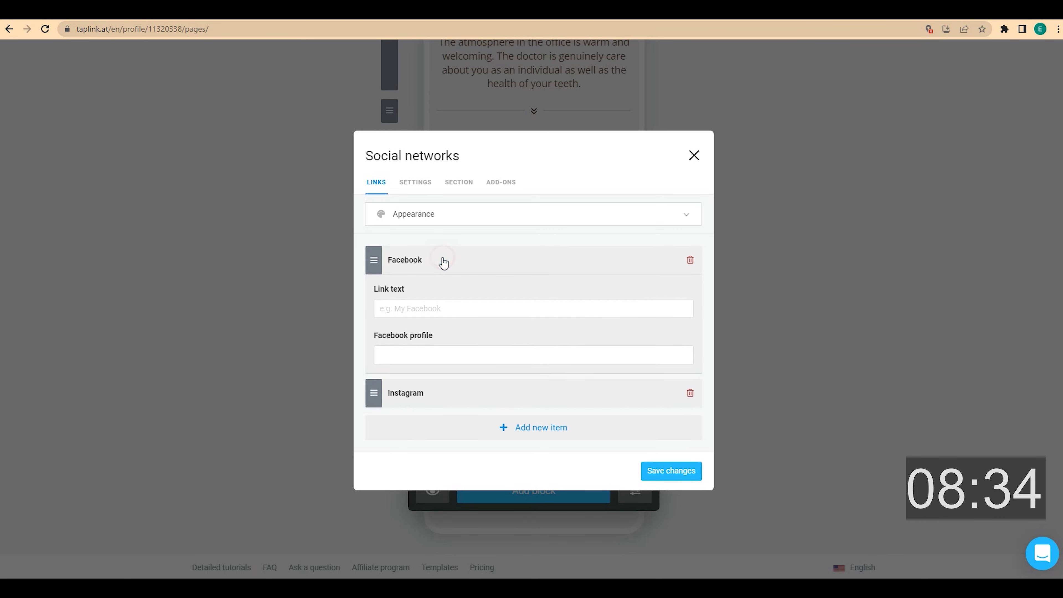
left_click(428, 356)
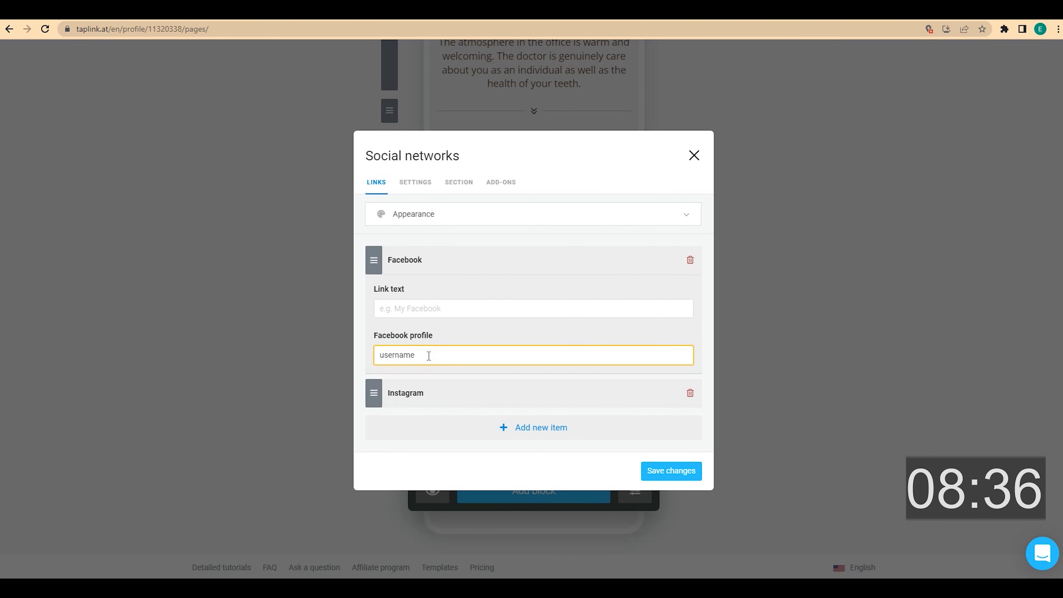
left_click(439, 393)
left_click(435, 390)
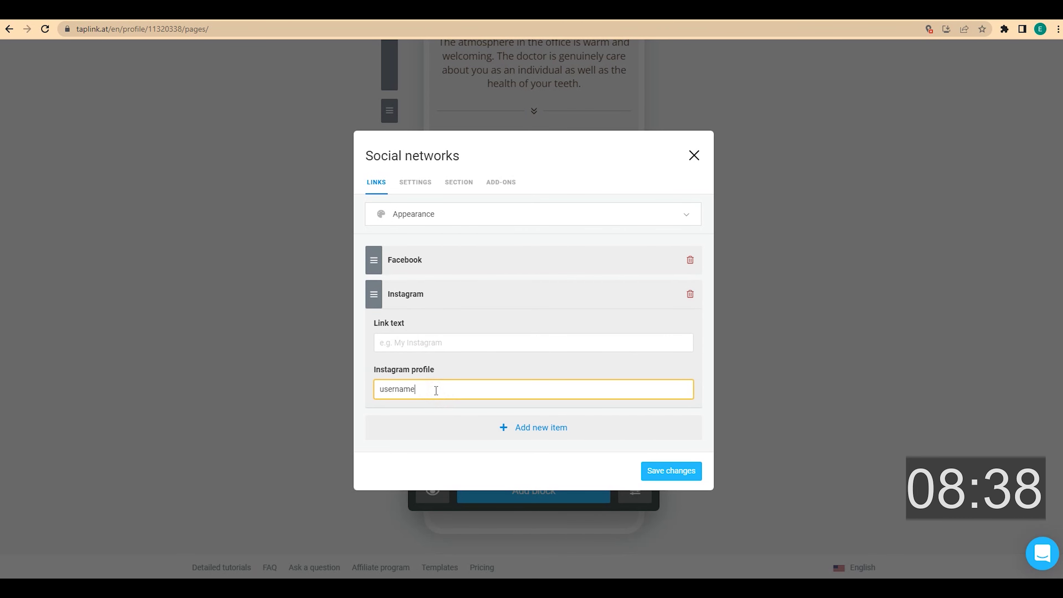
left_click(449, 216)
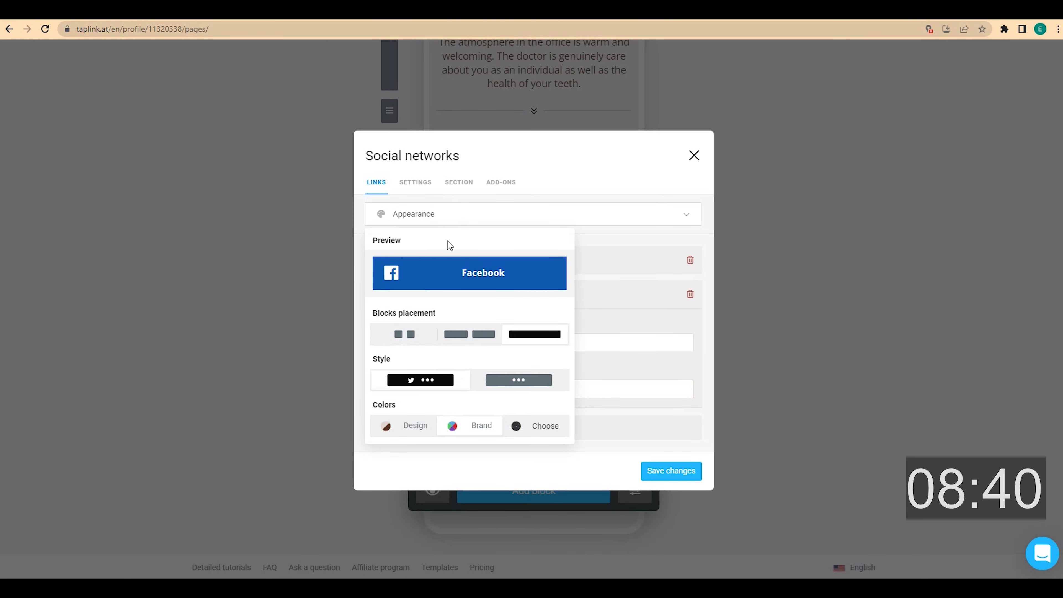
left_click(467, 333)
left_click(642, 213)
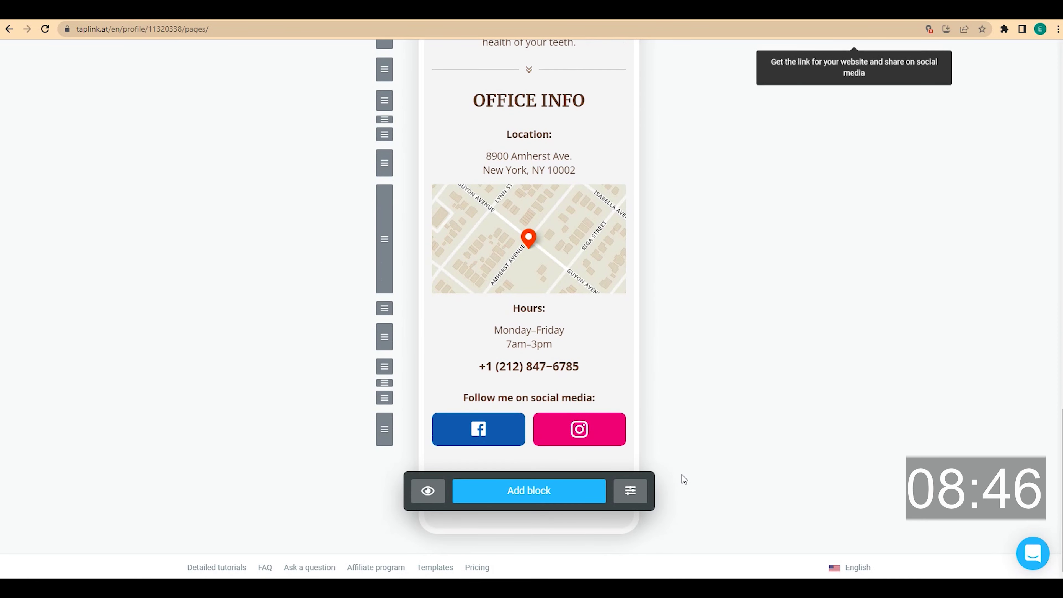
- Preview and apply the light grey Modern Basic design with dark buttons
scroll(683, 479, "up", 8)
scroll(681, 474, "up", 10)
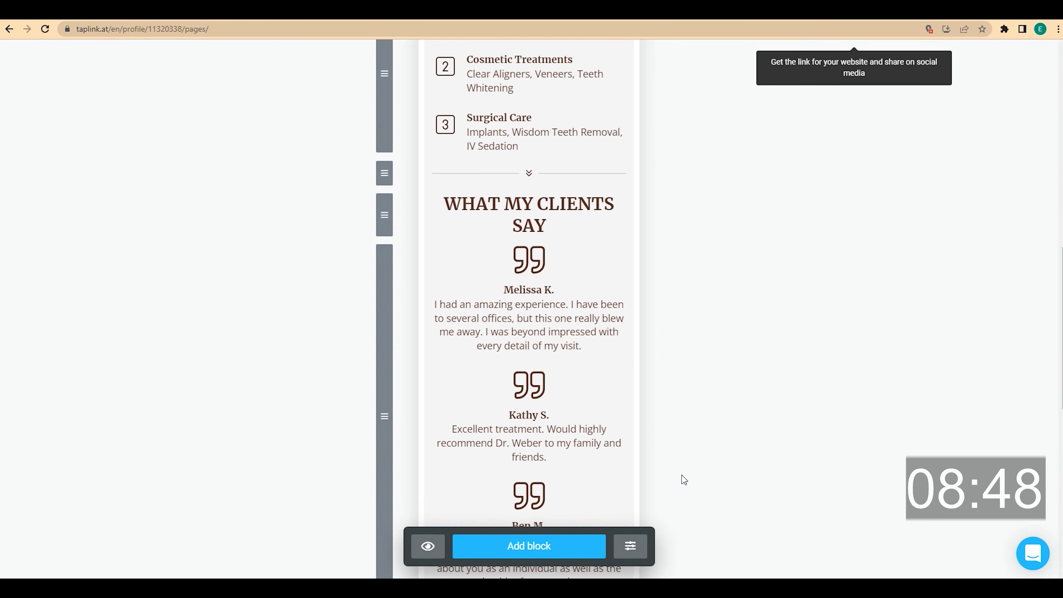
scroll(682, 476, "up", 3)
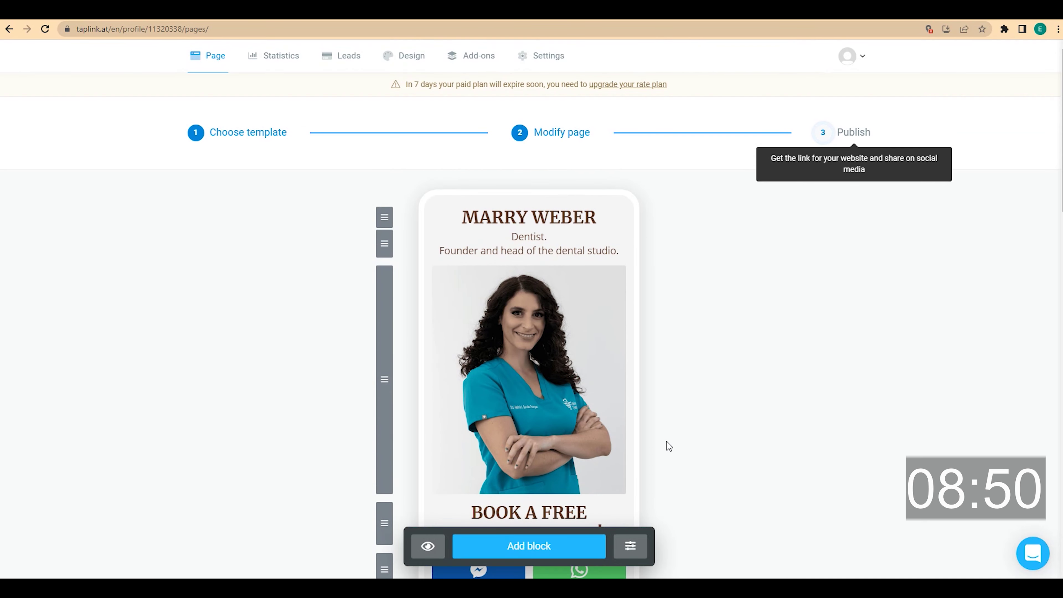
left_click(411, 61)
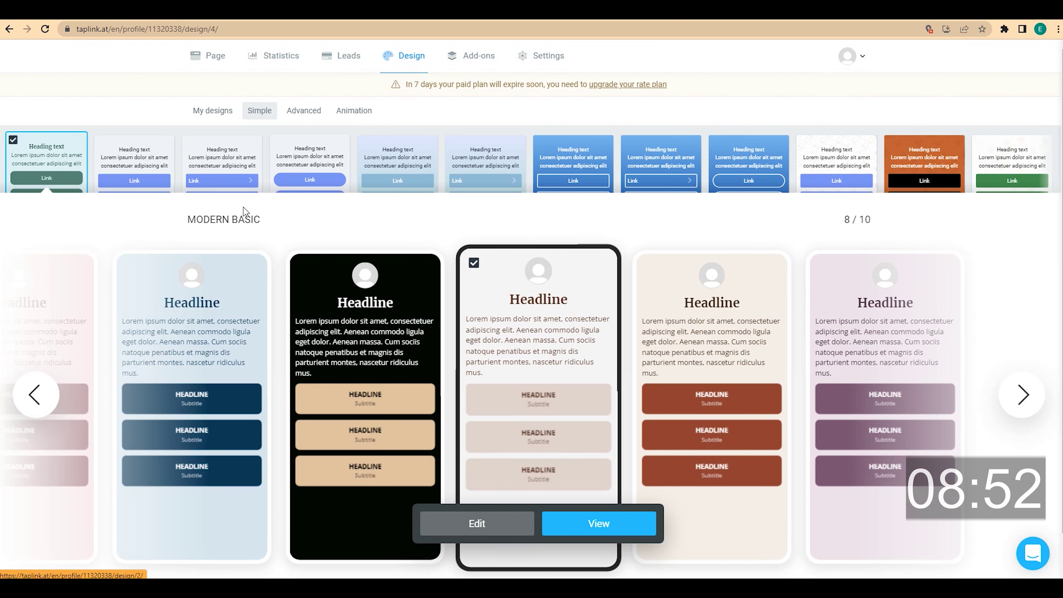
left_click(50, 403)
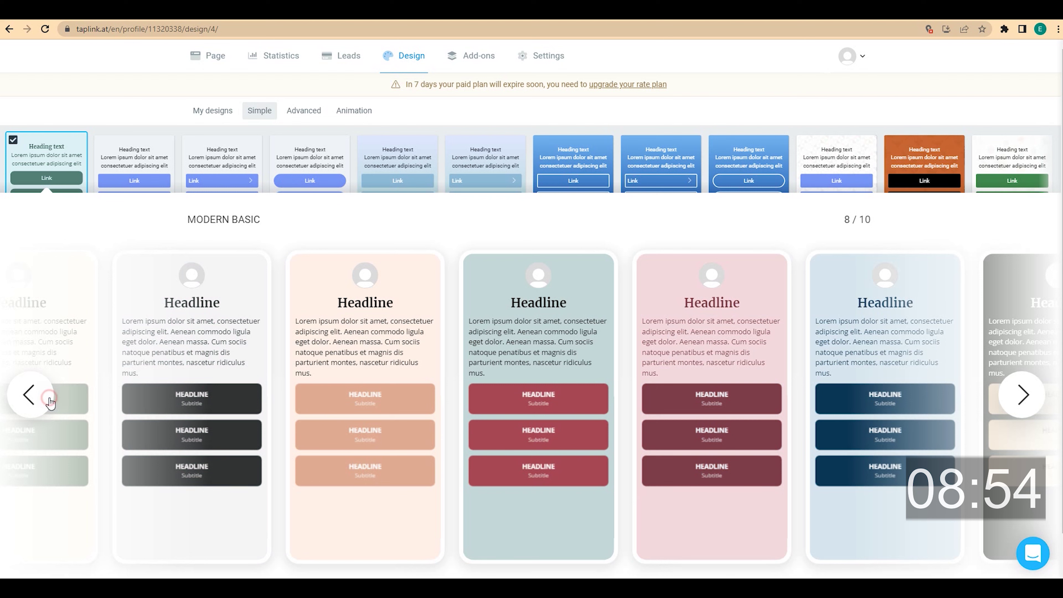
left_click(51, 402)
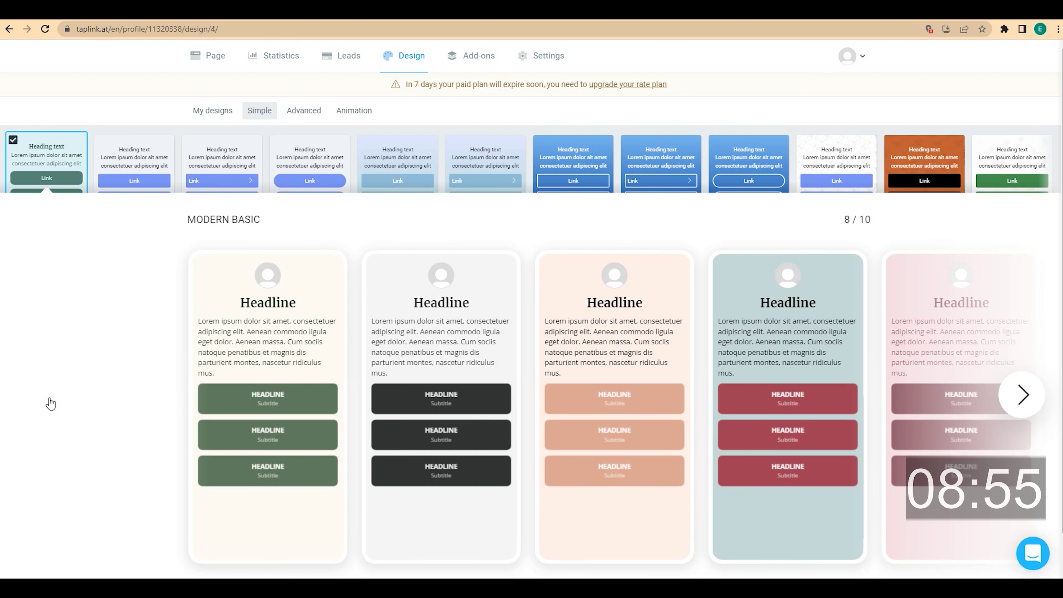
left_click(486, 298)
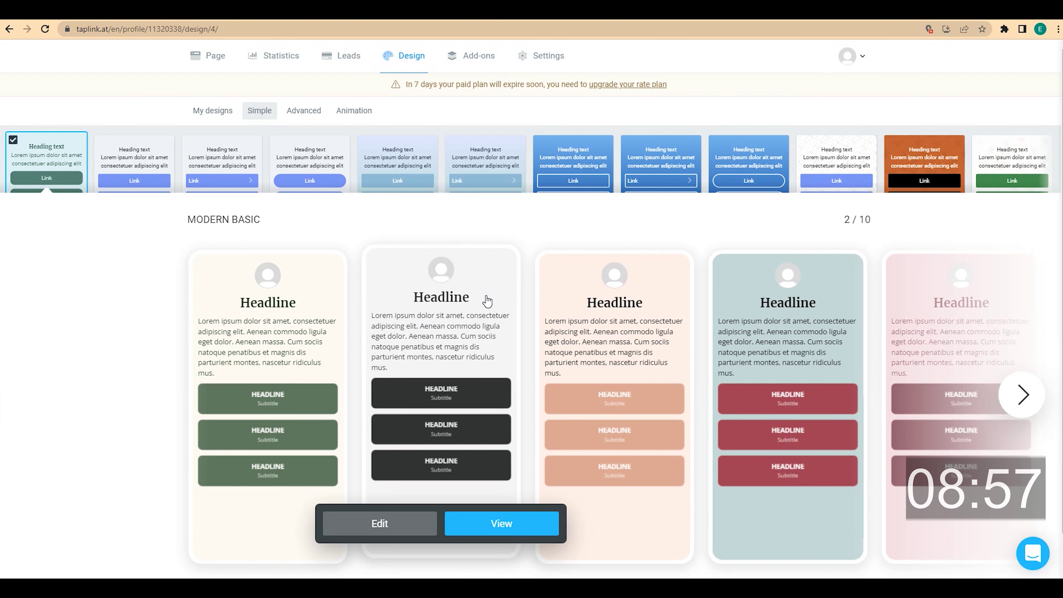
left_click(515, 525)
scroll(582, 328, "down", 3)
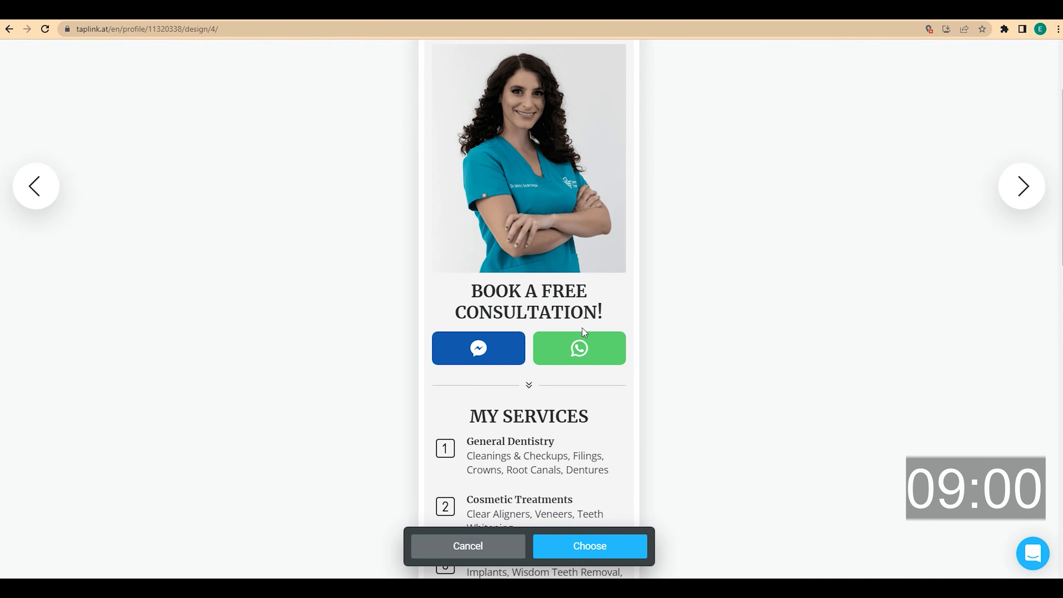
scroll(582, 328, "down", 15)
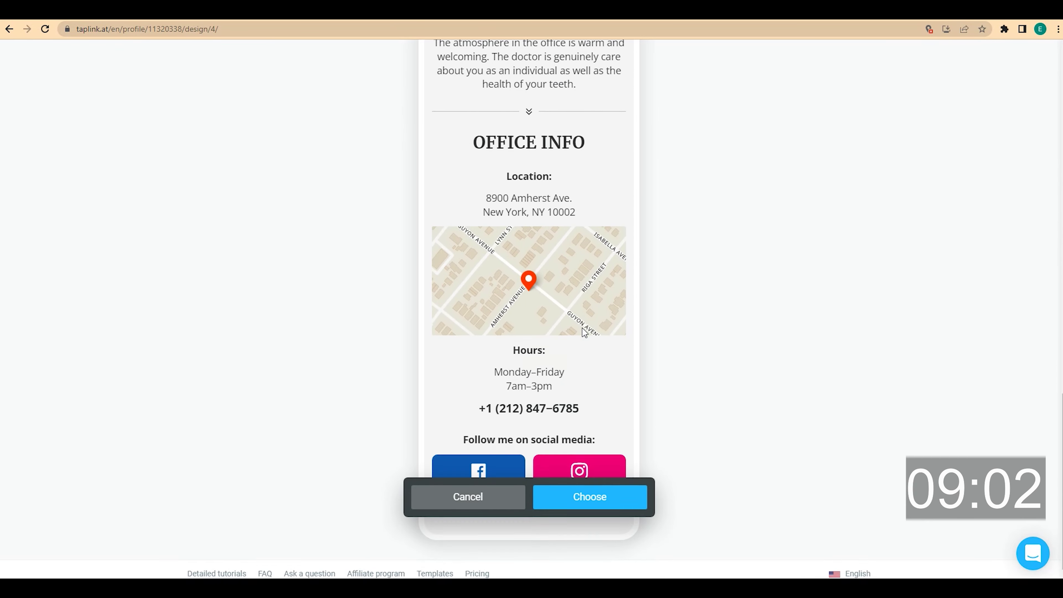
left_click(618, 491)
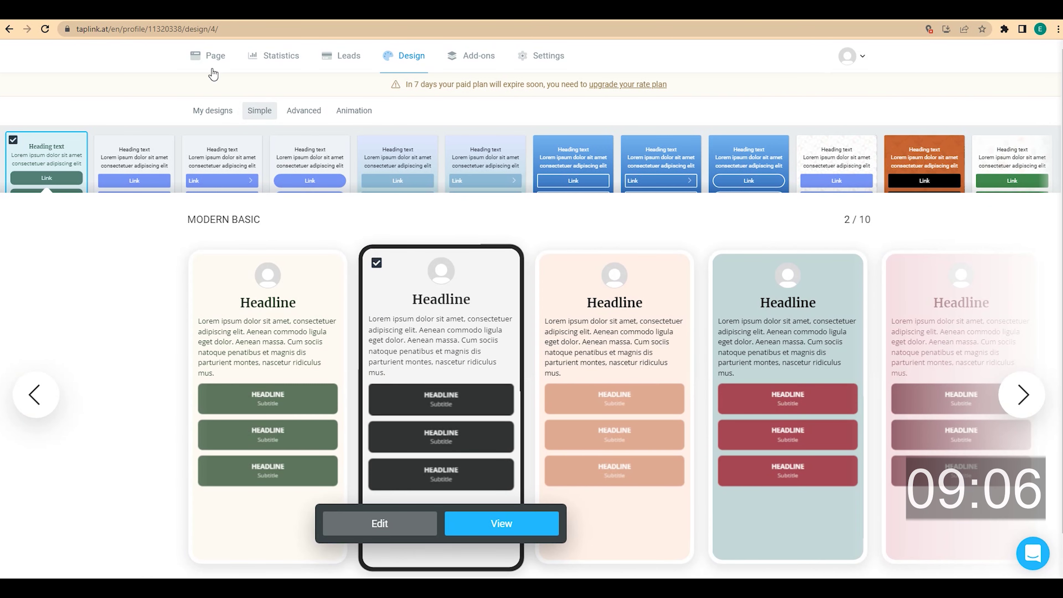
left_click(208, 57)
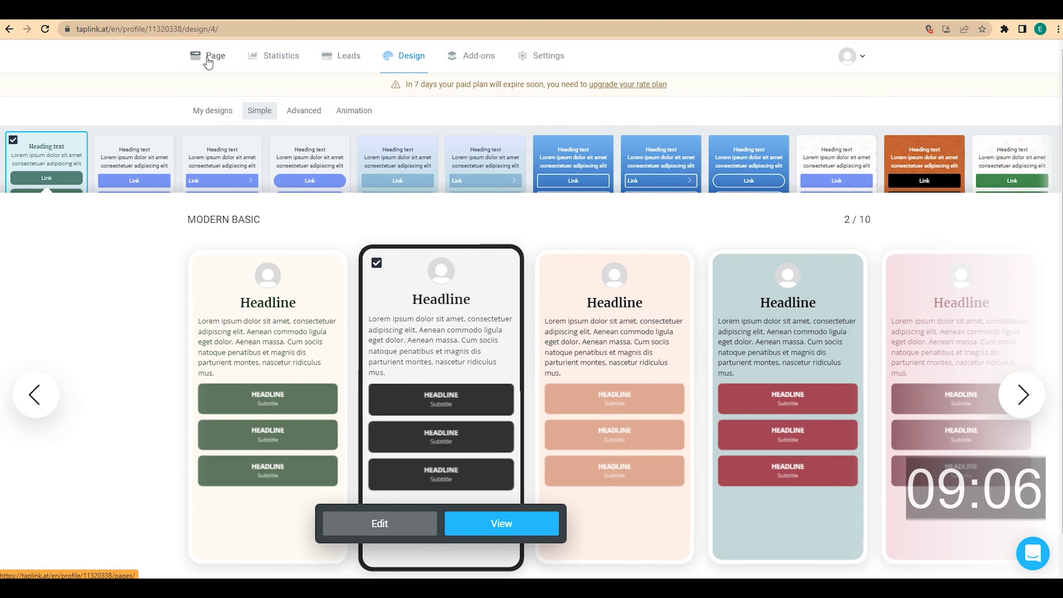
- Set the BOOK A FREE CONSULTATION headline to a Primary section and save
scroll(246, 209, "down", 3)
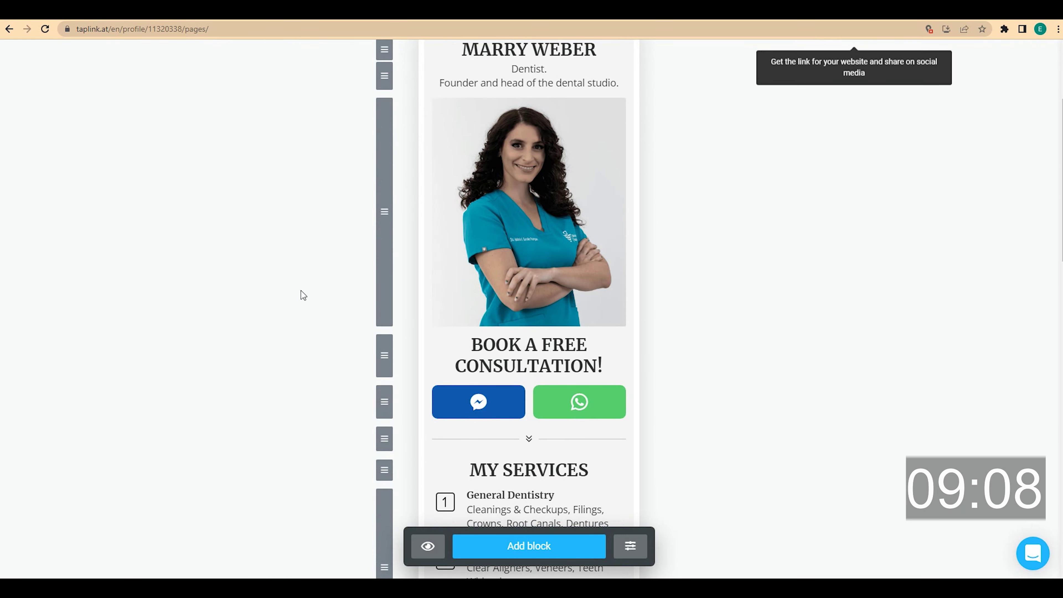
scroll(504, 405, "down", 6)
scroll(505, 405, "down", 15)
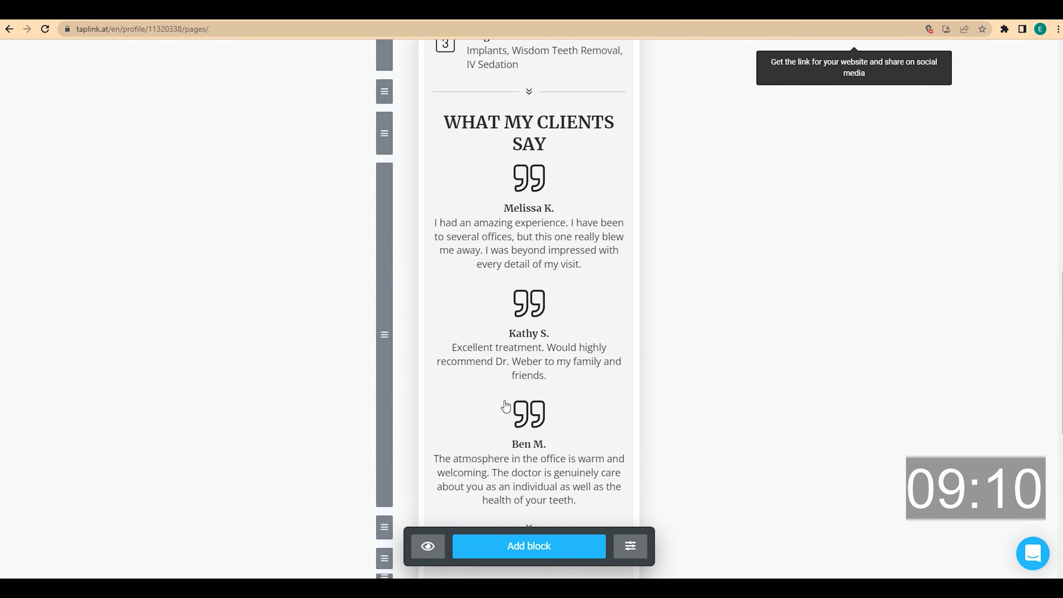
scroll(666, 397, "up", 20)
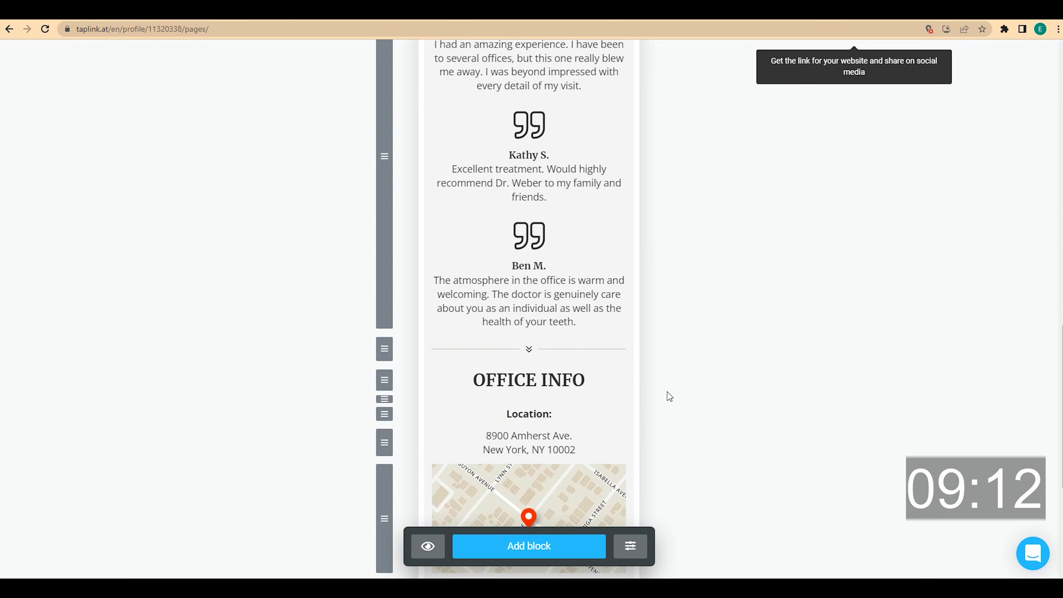
scroll(666, 391, "down", 4)
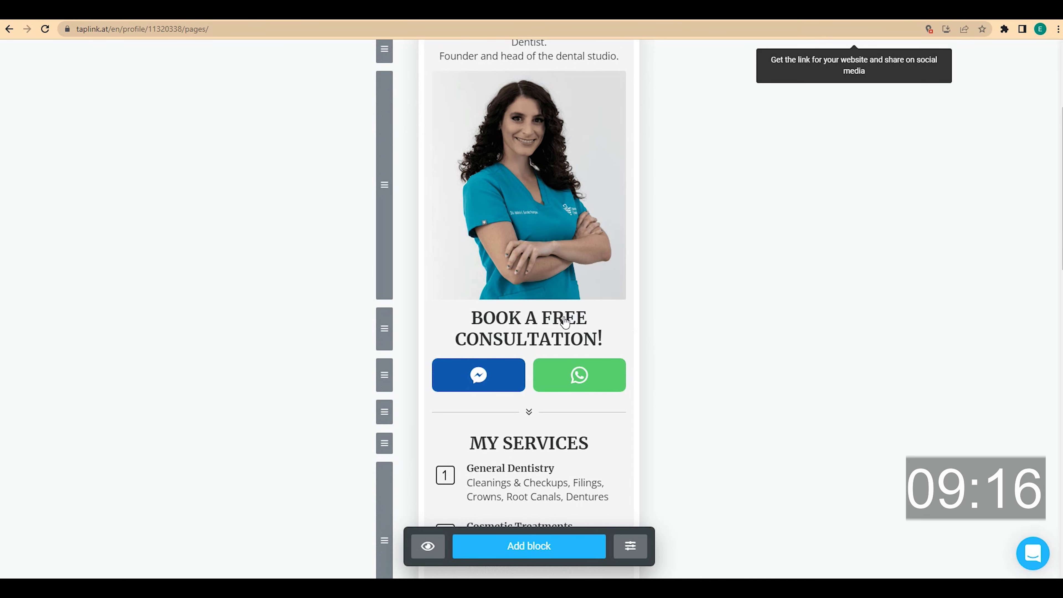
left_click(561, 317)
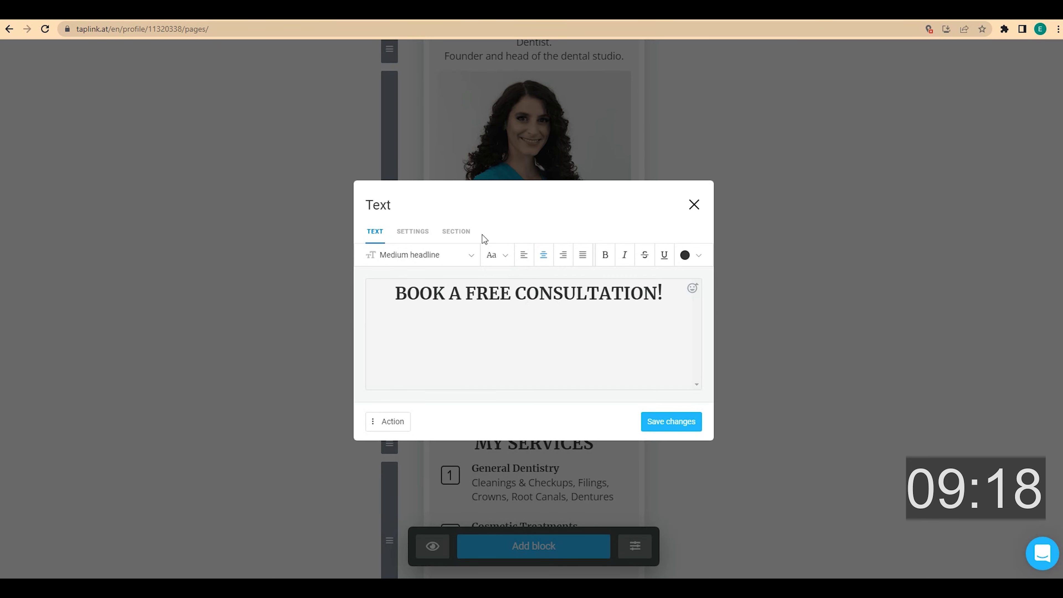
left_click(462, 231)
left_click(438, 171)
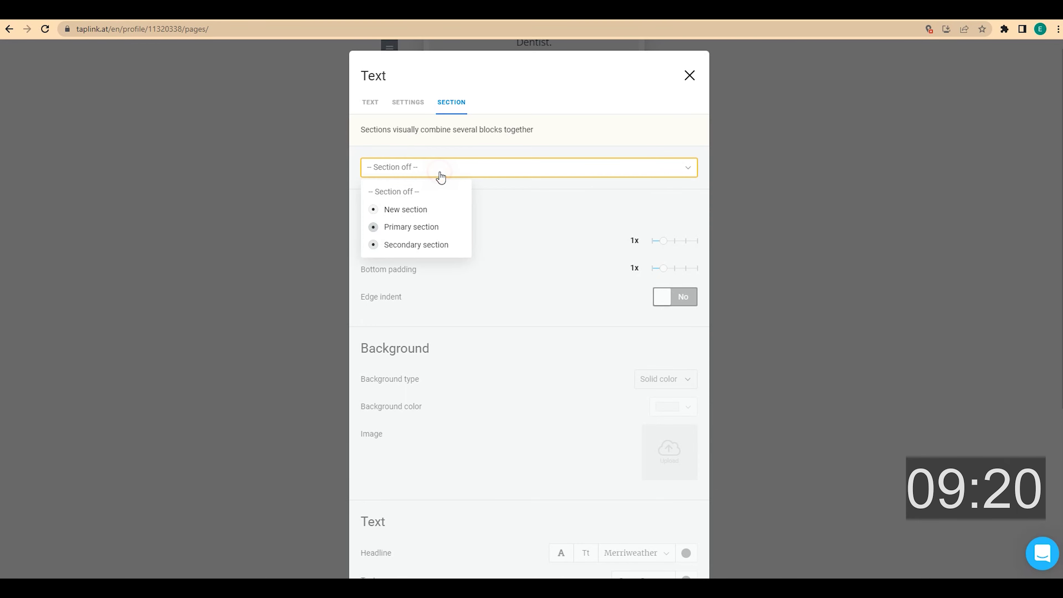
left_click(433, 226)
scroll(463, 247, "down", 5)
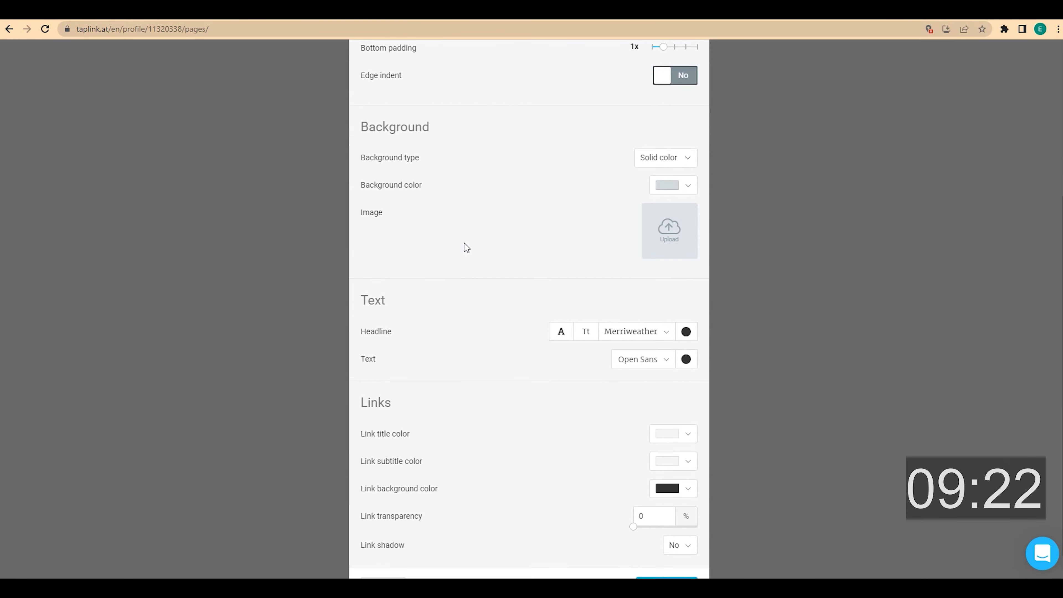
left_click(677, 563)
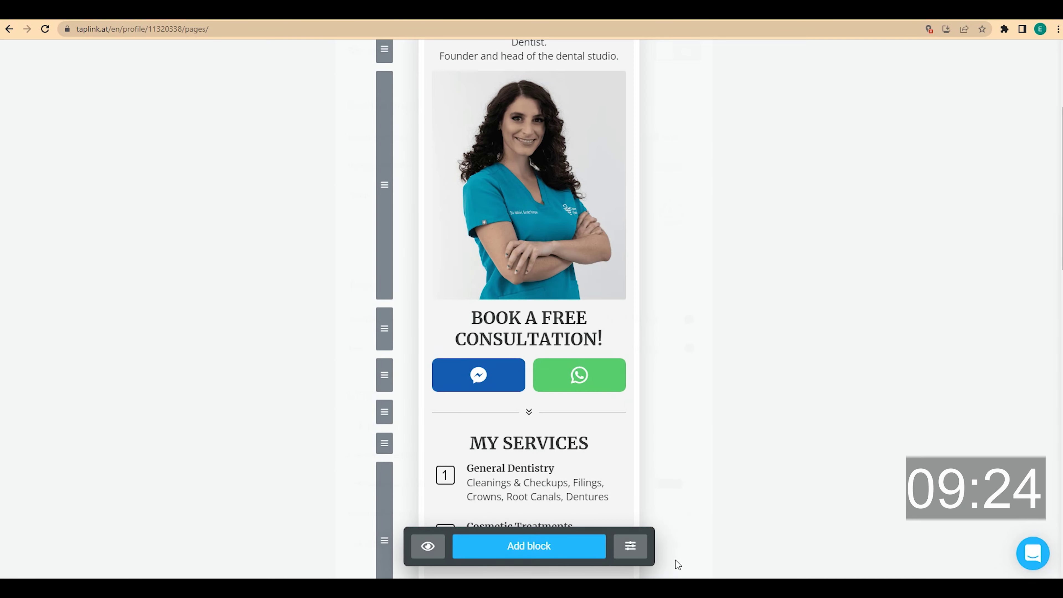
- Extend the shaded section to include the Messenger and WhatsApp buttons
left_click_drag(530, 390, 529, 408)
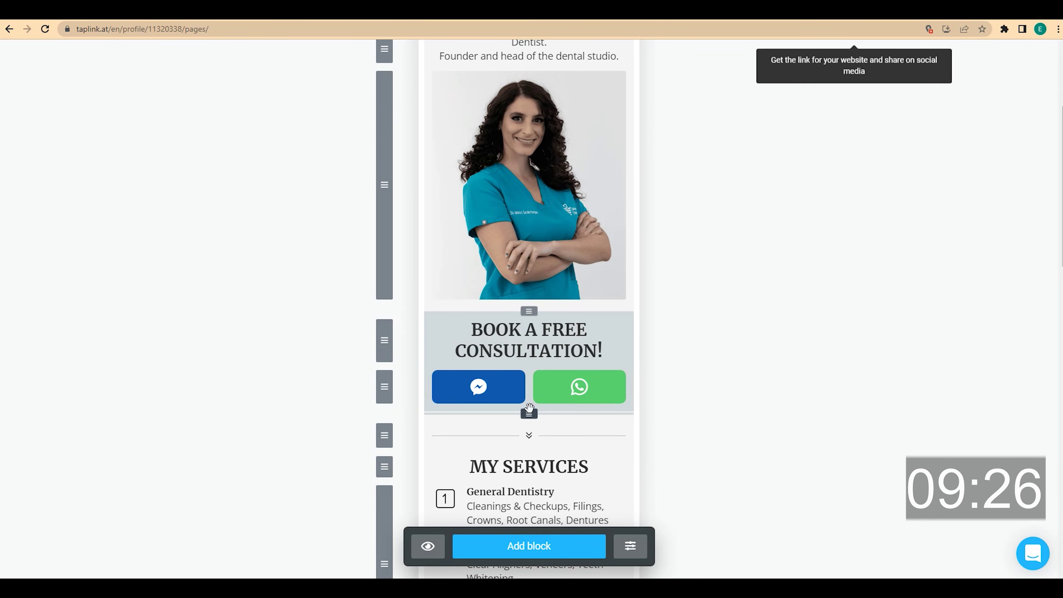
scroll(688, 386, "up", 4)
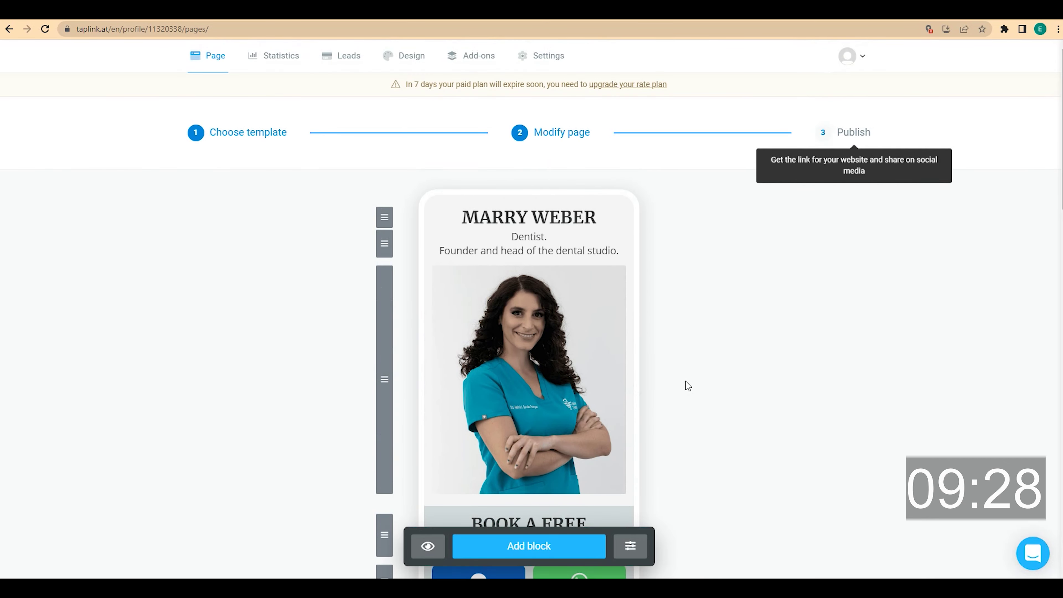
scroll(688, 385, "down", 7)
scroll(688, 385, "down", 5)
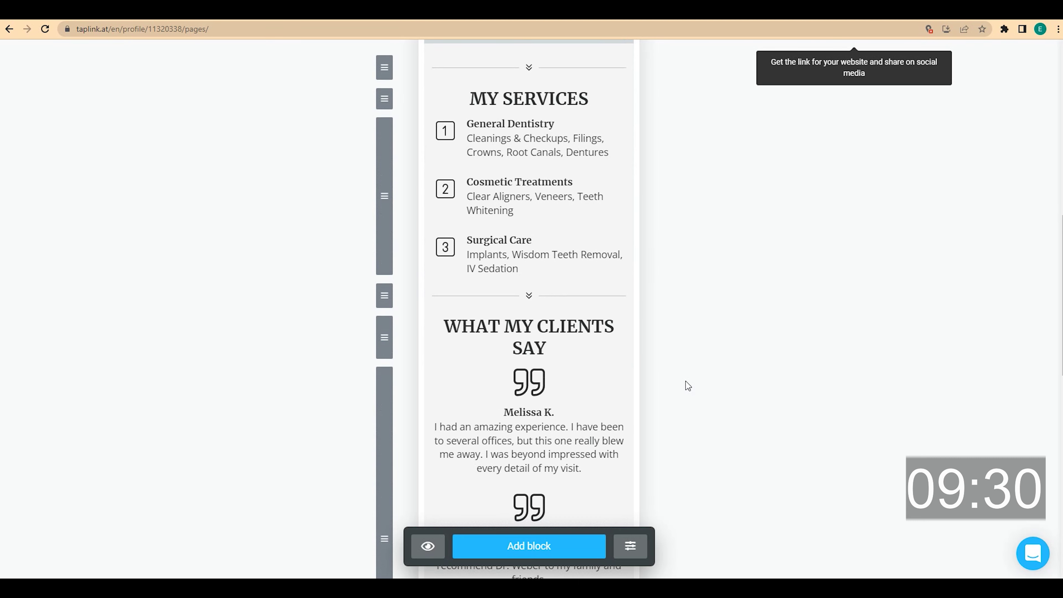
- Make the WHAT MY CLIENTS SAY heading a Primary section, covering all three testimonials
left_click(537, 277)
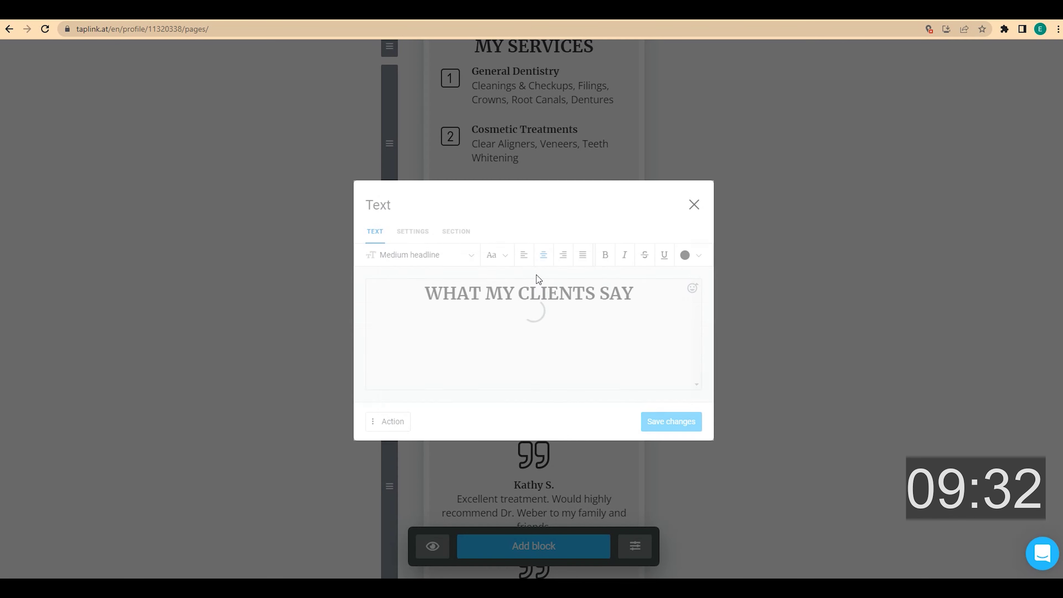
left_click(468, 232)
left_click(431, 173)
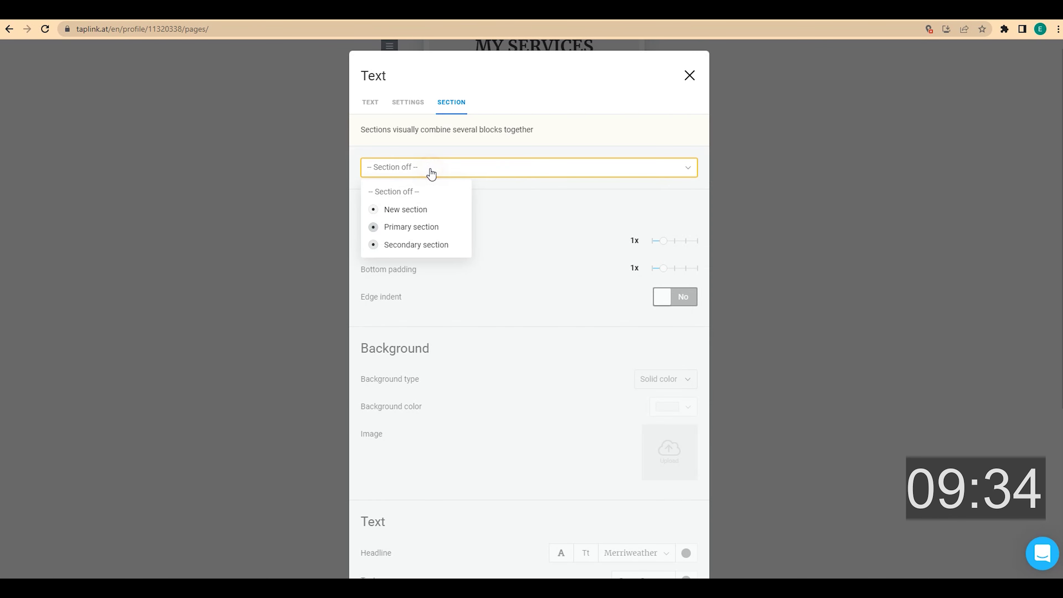
left_click(435, 224)
scroll(487, 281, "down", 6)
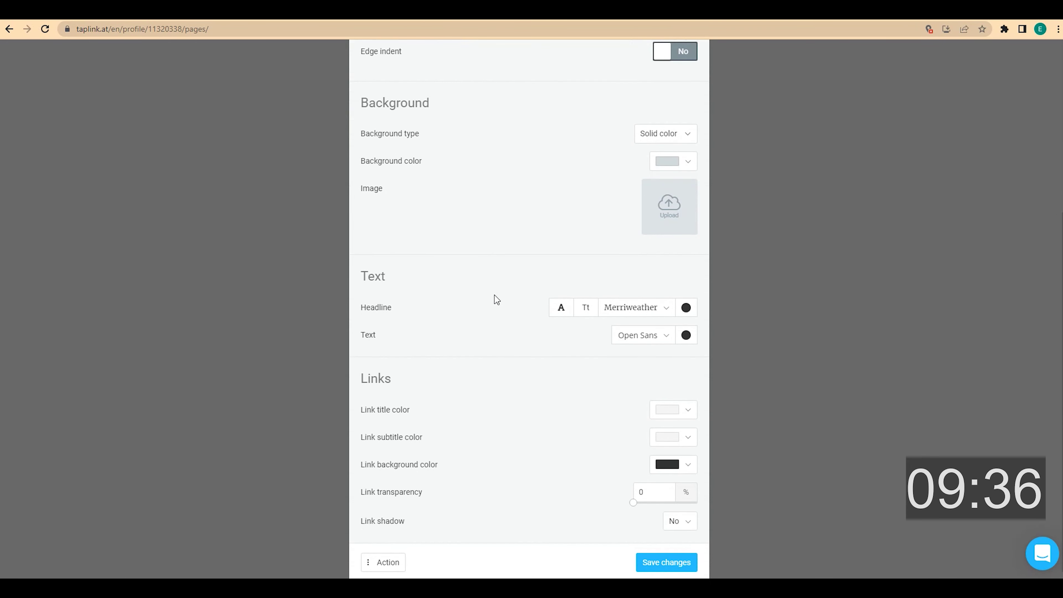
left_click(655, 563)
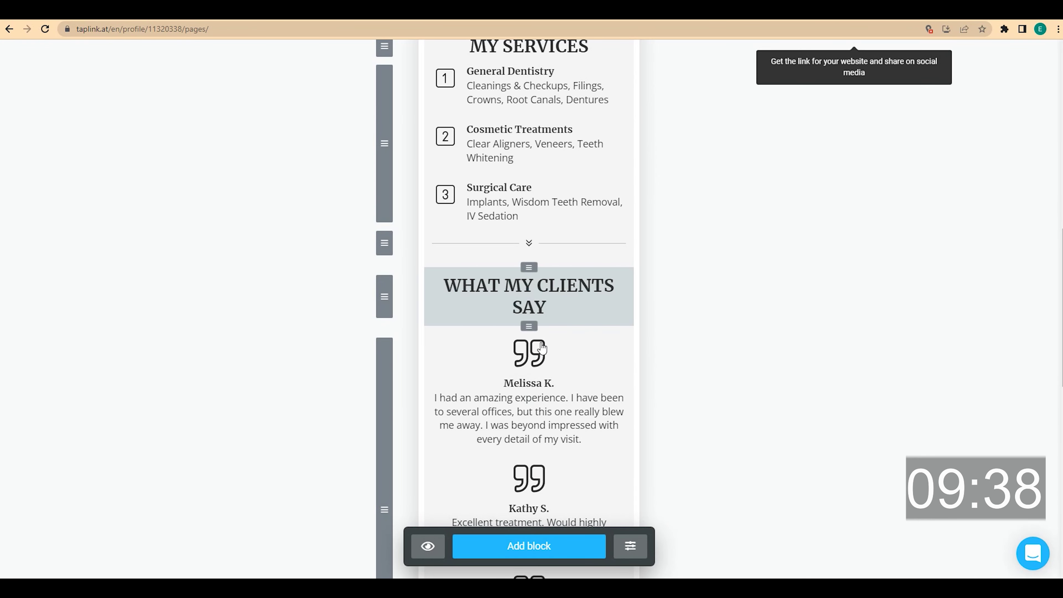
scroll(536, 354, "down", 5)
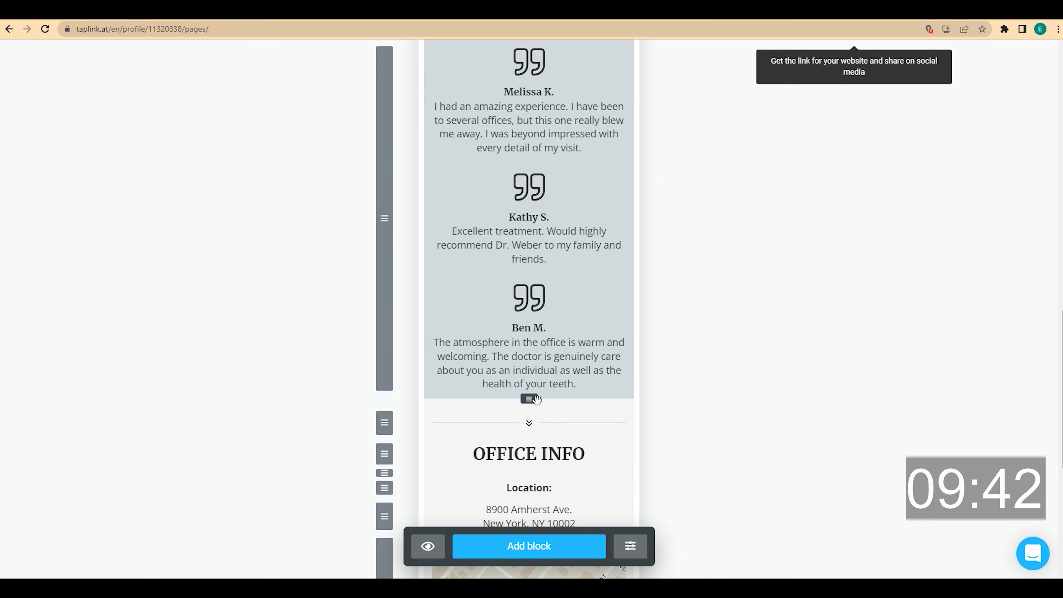
scroll(552, 400, "up", 3)
scroll(553, 396, "down", 7)
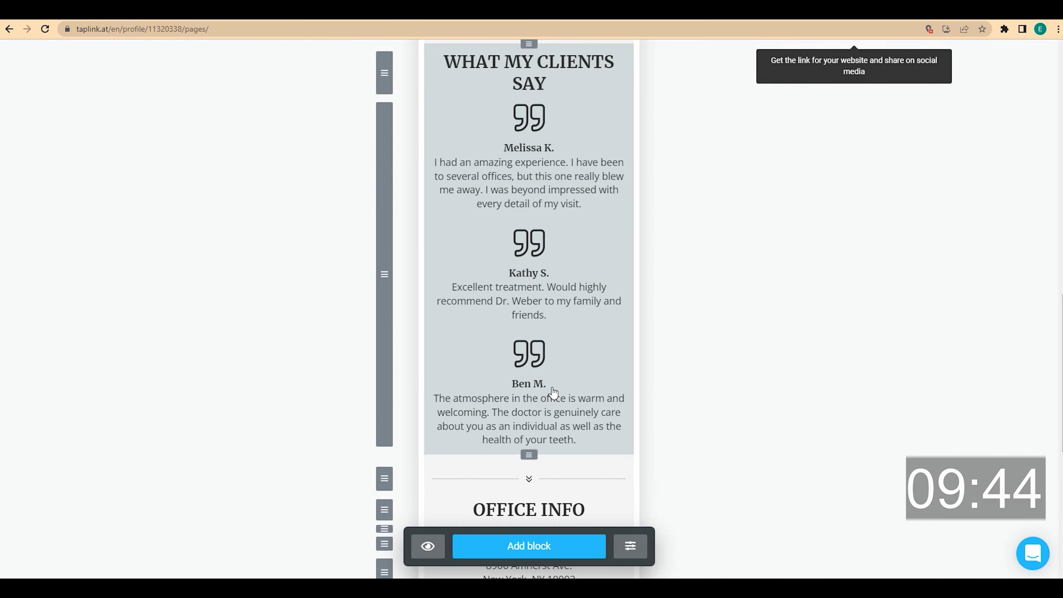
scroll(554, 389, "down", 5)
scroll(715, 393, "up", 15)
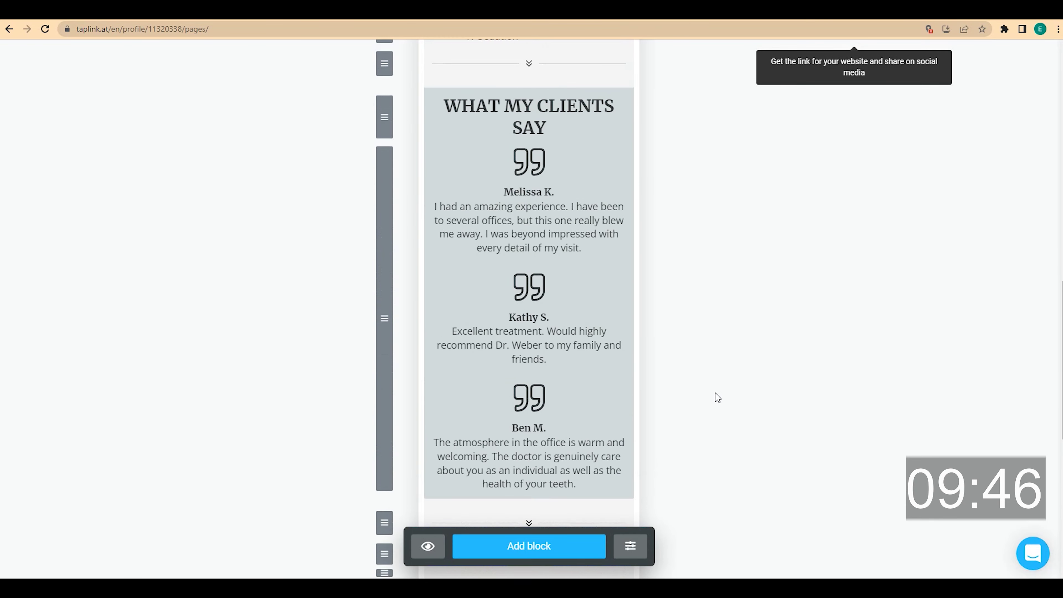
scroll(715, 393, "up", 8)
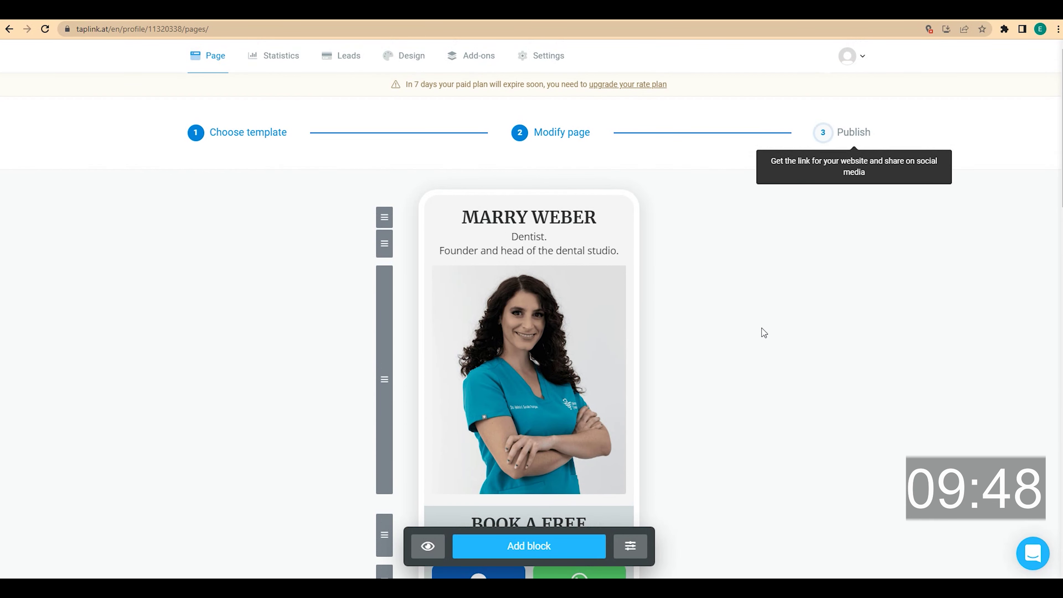
- Publish the page at taplink.cc/dentistnyc and copy the link
left_click(850, 133)
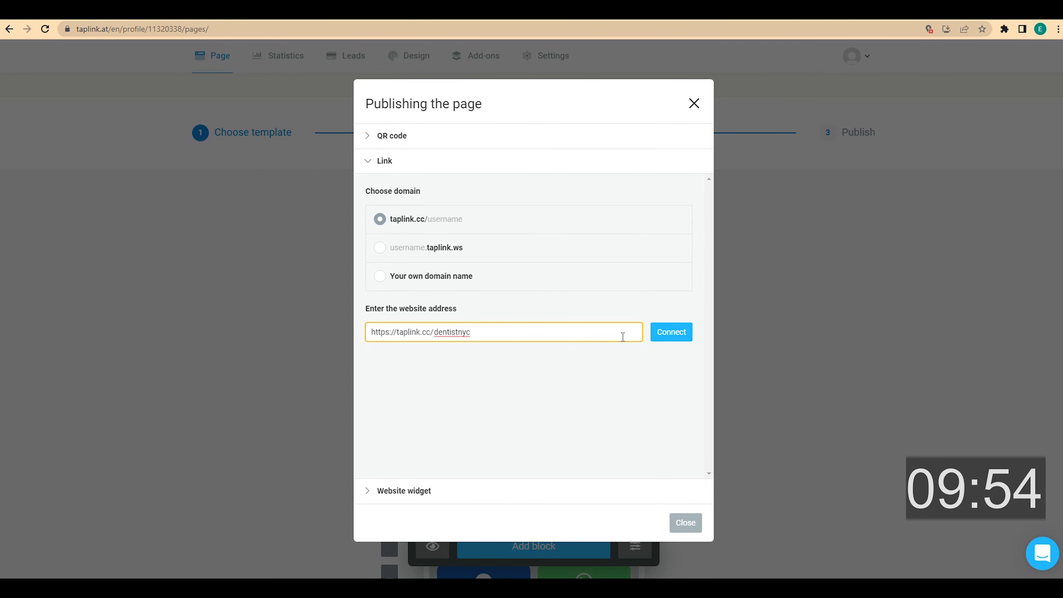
left_click(670, 333)
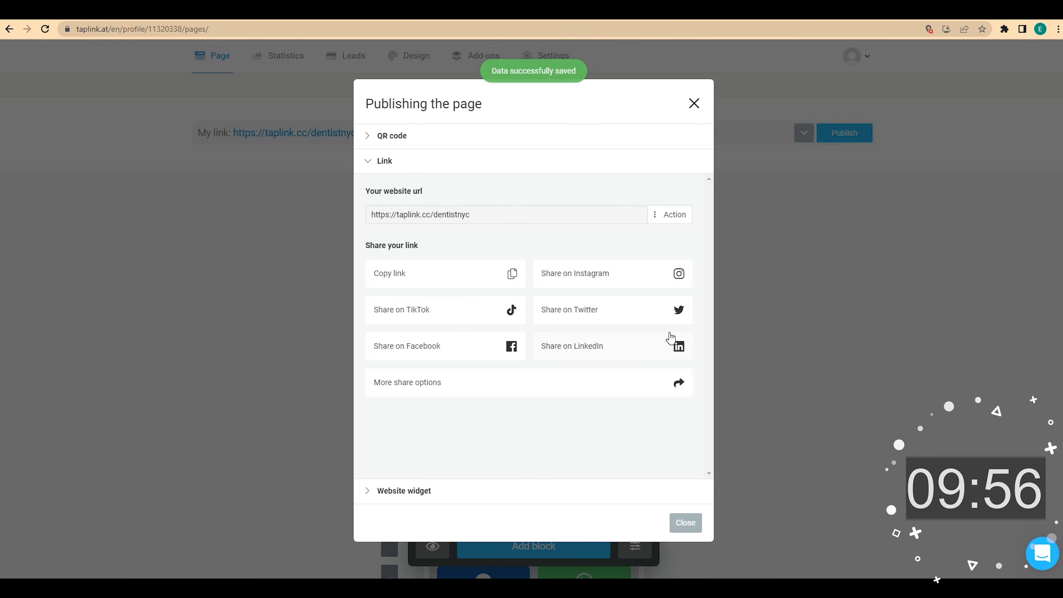
left_click(472, 278)
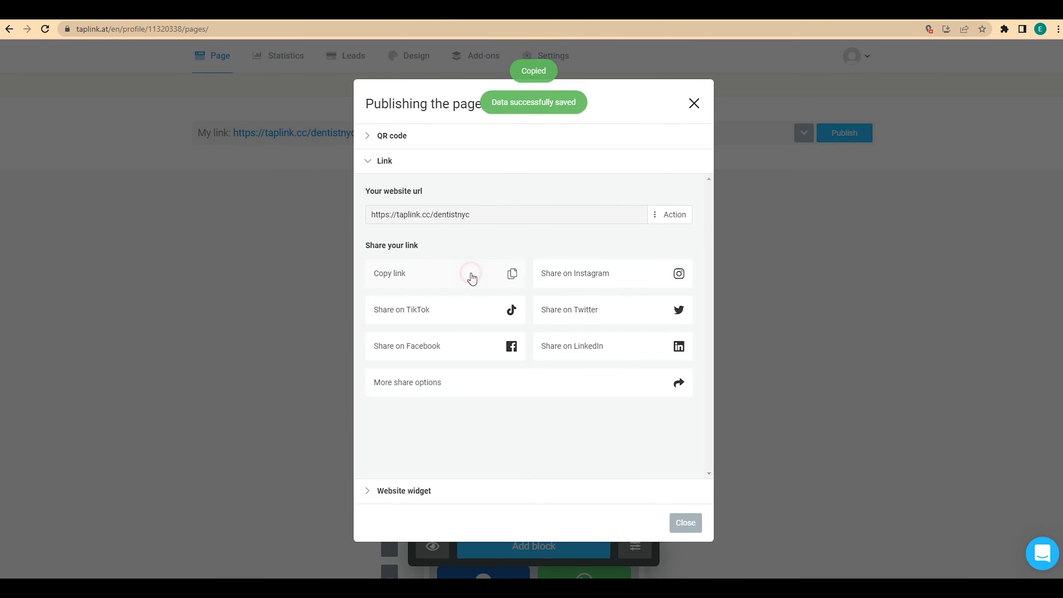
left_click(689, 103)
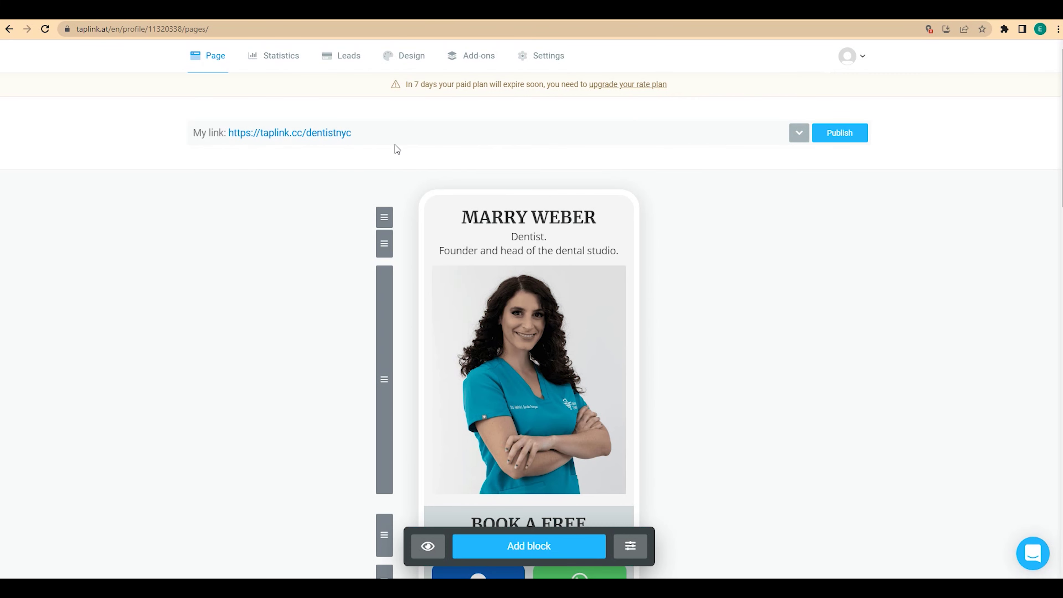
- Open the live taplink.cc/dentistnyc page and scroll through all its sections
left_click(334, 135)
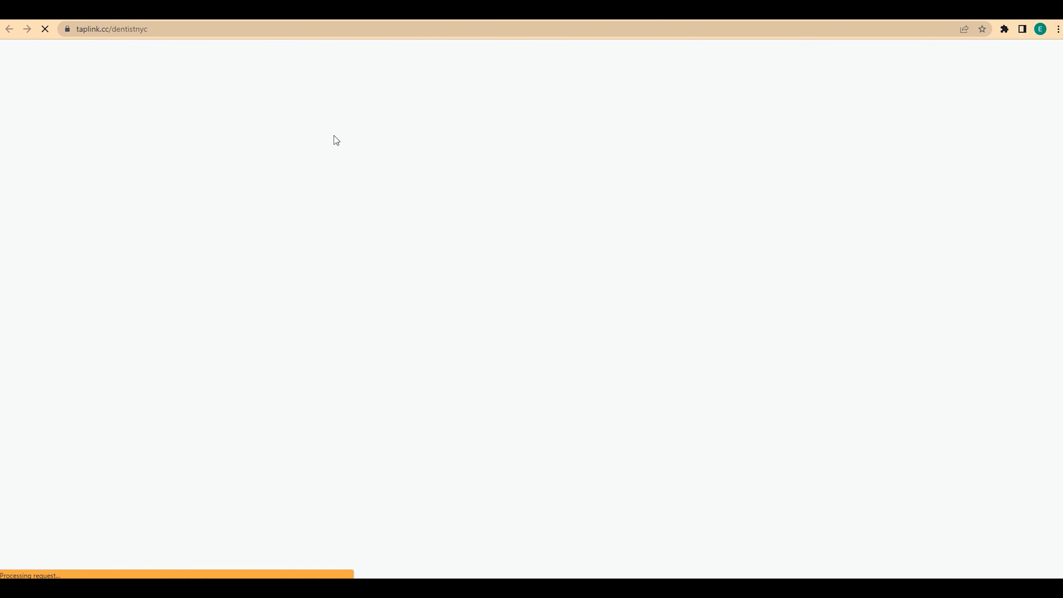
scroll(333, 135, "down", 8)
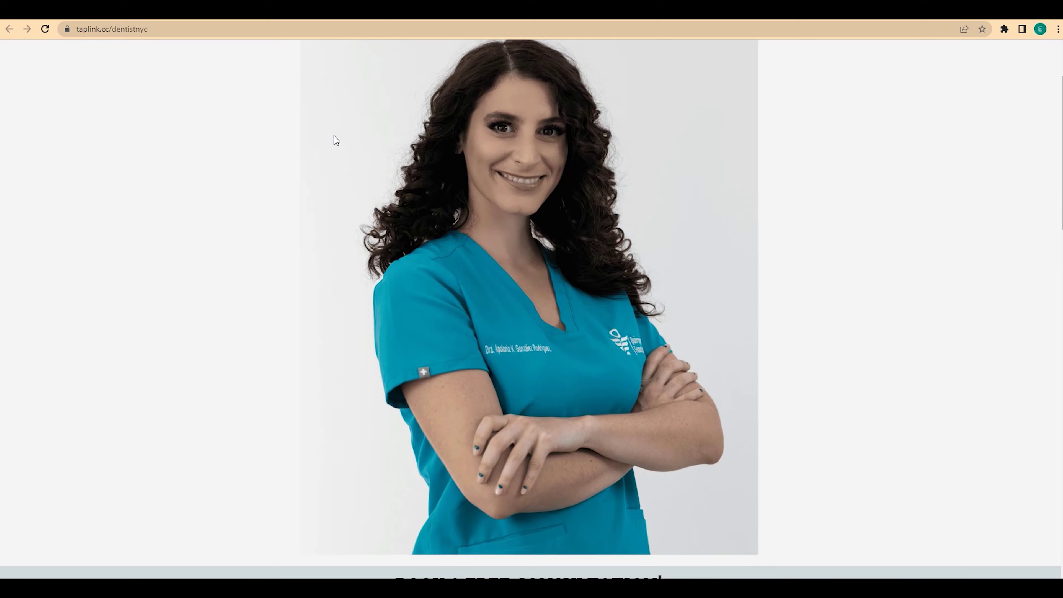
scroll(333, 141, "down", 3)
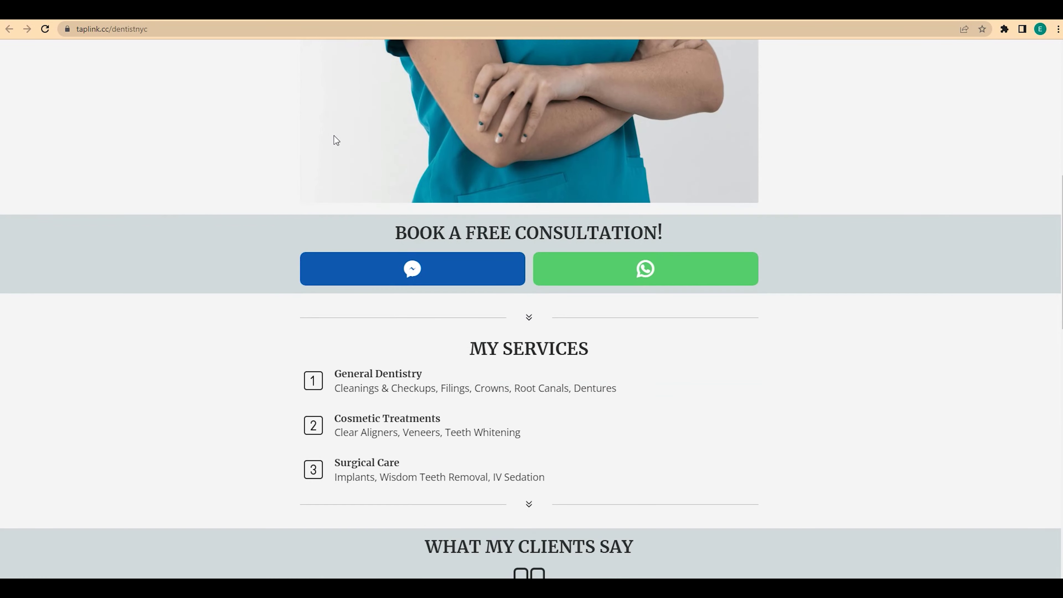
scroll(334, 137, "down", 4)
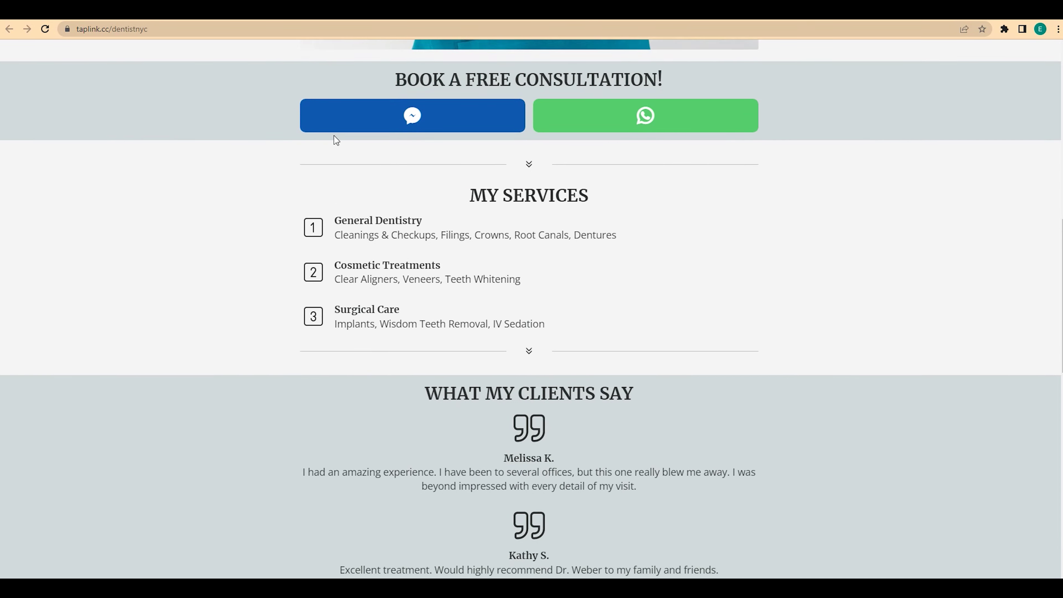
scroll(334, 136, "down", 10)
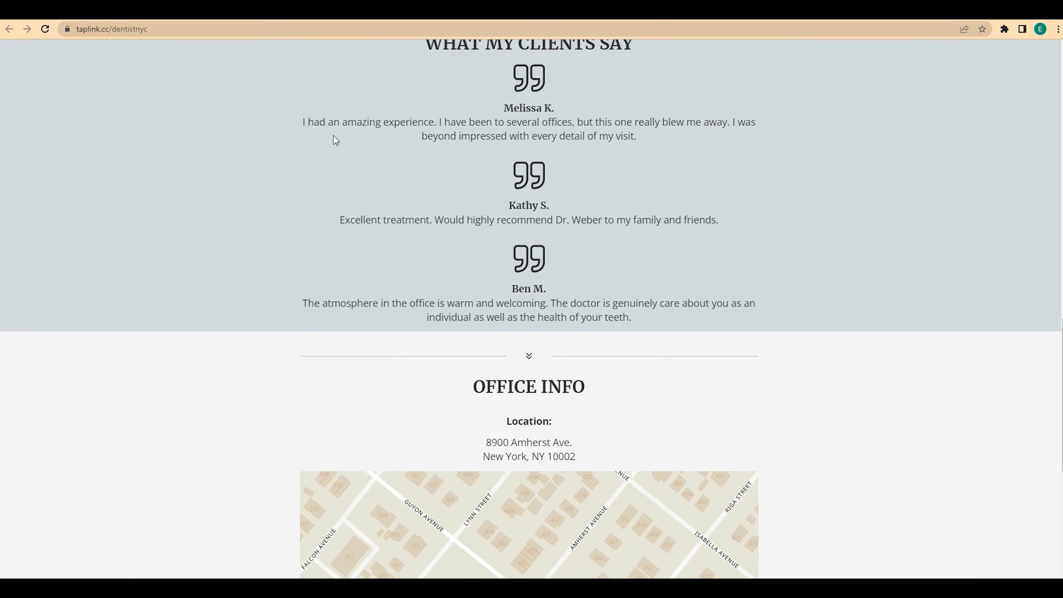
scroll(334, 136, "down", 5)
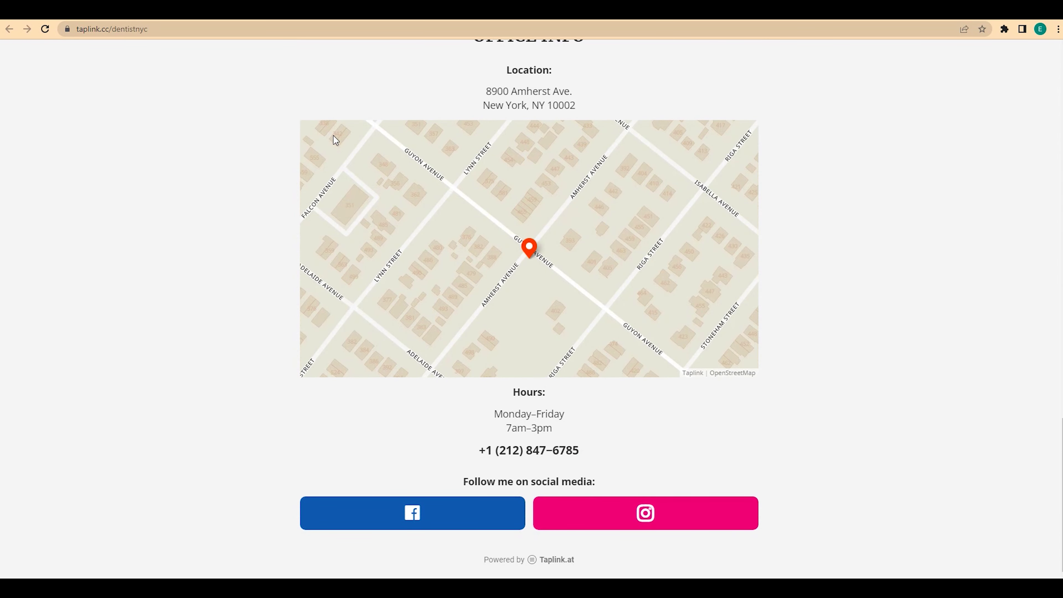
scroll(333, 135, "up", 14)
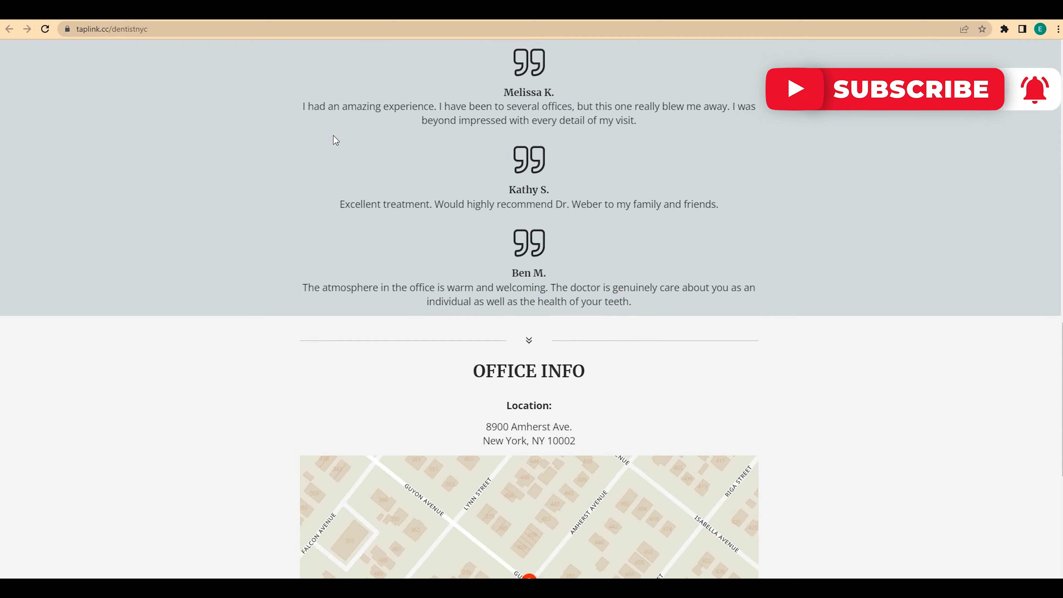
scroll(333, 135, "up", 15)
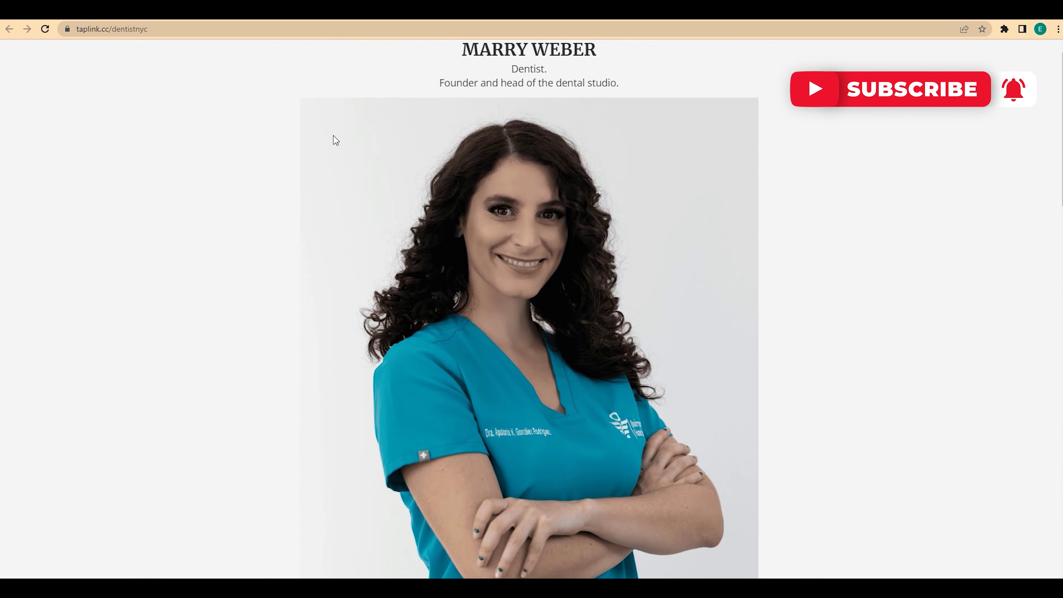